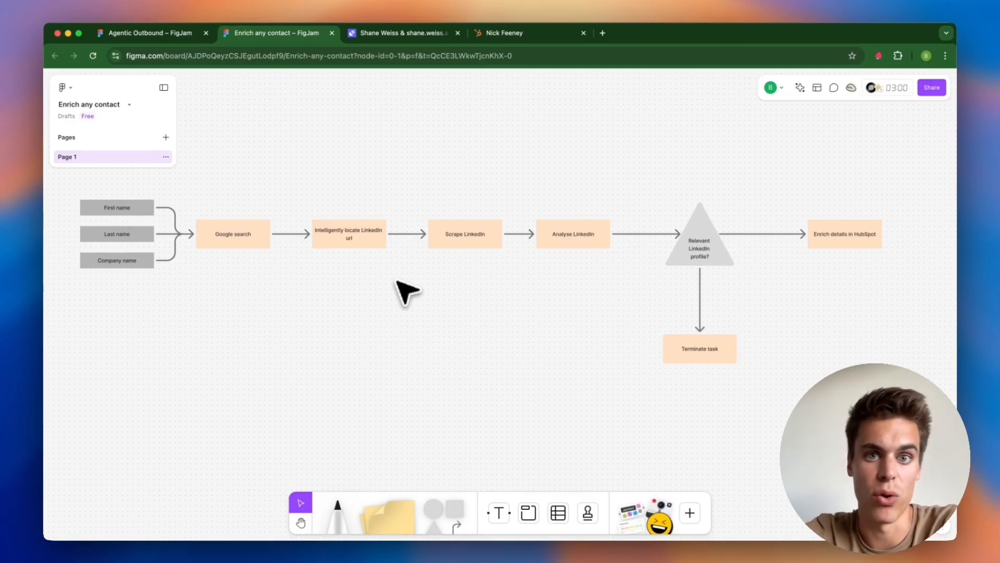
# Examine the contact enrichment flowchart from the name and company inputs through to the HubSpot enrichment box.
pyautogui.moveTo(94, 181); pyautogui.dragTo(148, 324)
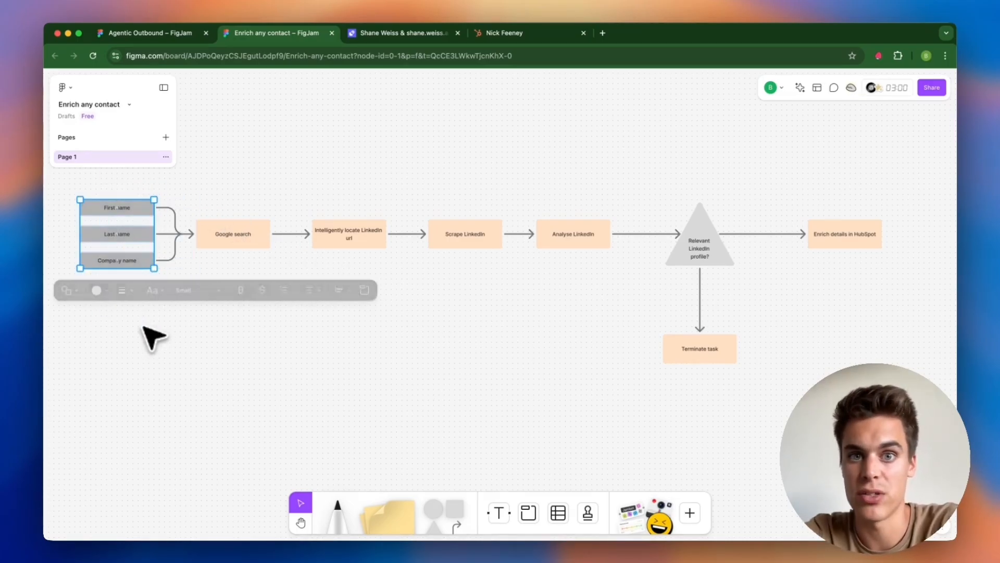
pyautogui.click(358, 345)
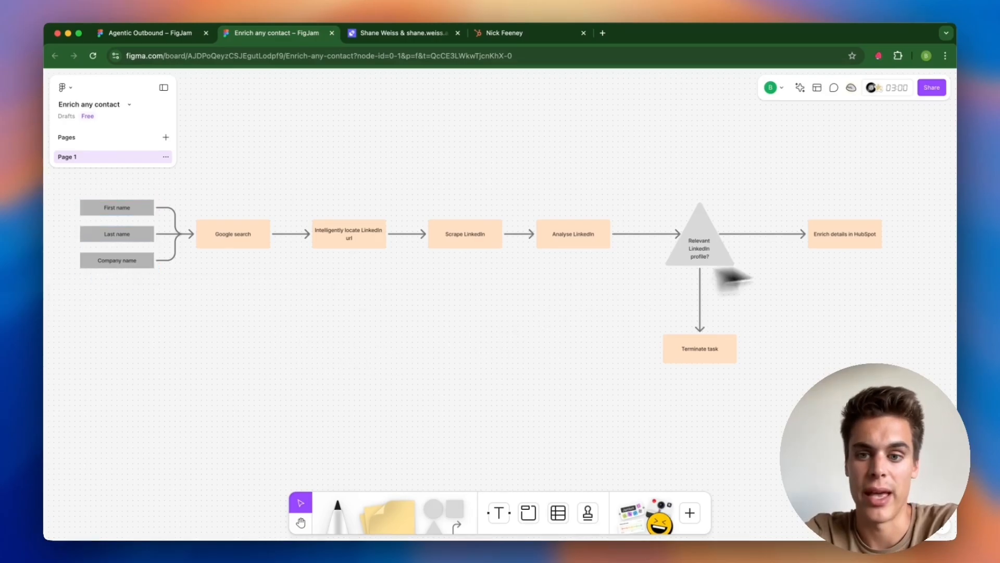
pyautogui.moveTo(778, 184); pyautogui.dragTo(886, 290)
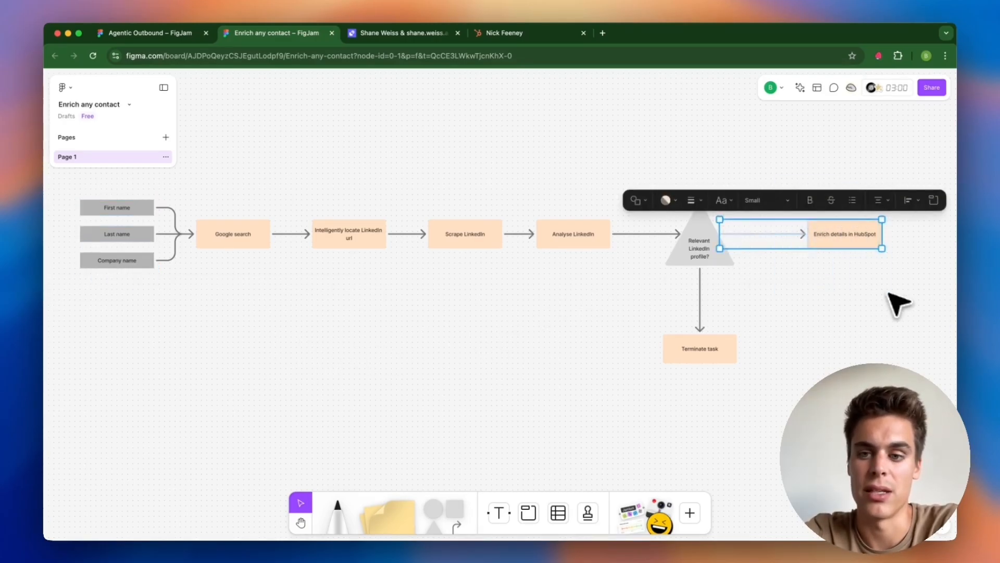
pyautogui.click(888, 291)
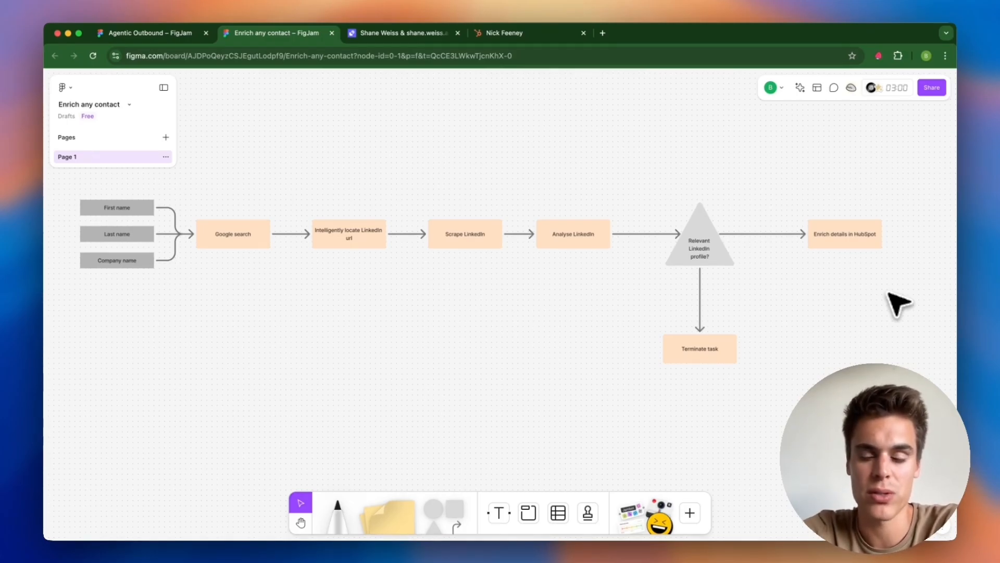
# Switch to the Agentic Outbound board and examine the flow from the AI BDR agent to the Sales Strategist's Enrichment box.
pyautogui.click(173, 39)
pyautogui.scroll(5, 319, 346)
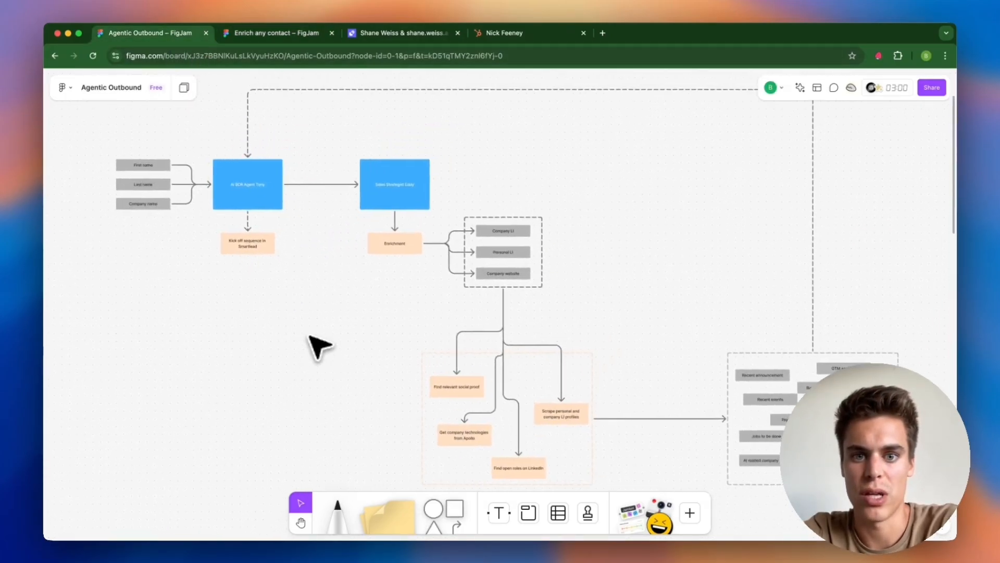
pyautogui.scroll(-1, 404, 282)
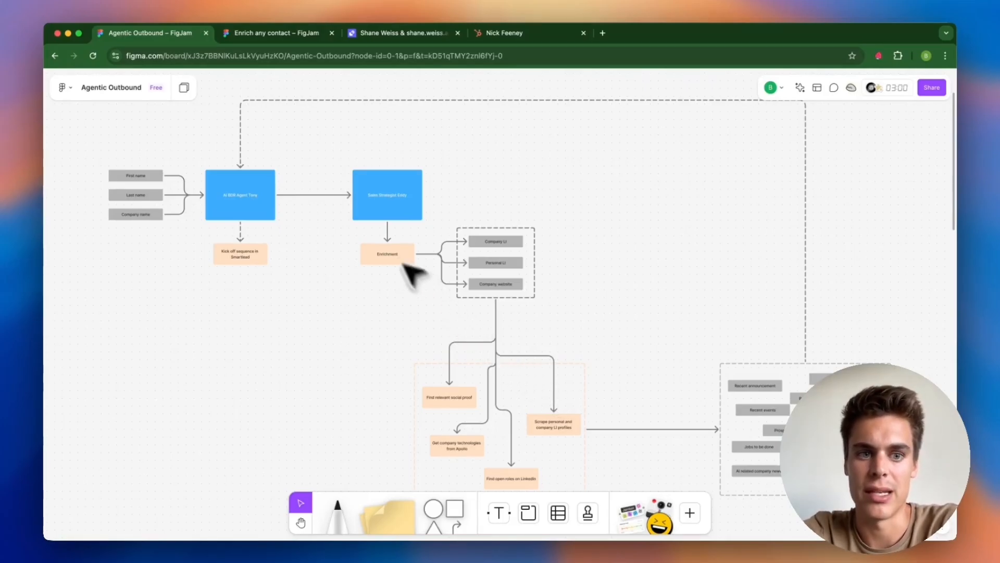
pyautogui.moveTo(291, 153); pyautogui.dragTo(255, 203)
pyautogui.click(469, 147)
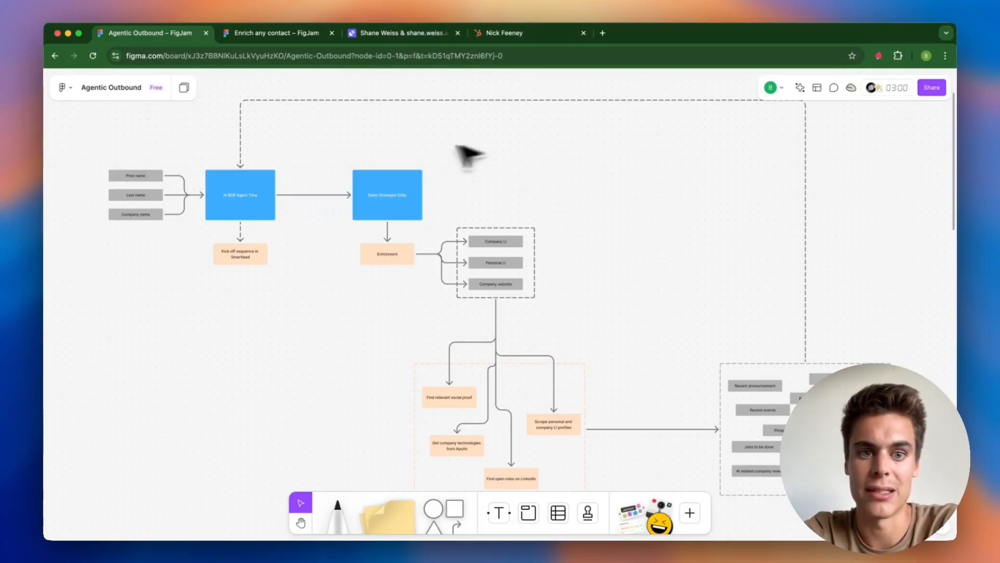
pyautogui.scroll(3, 404, 226)
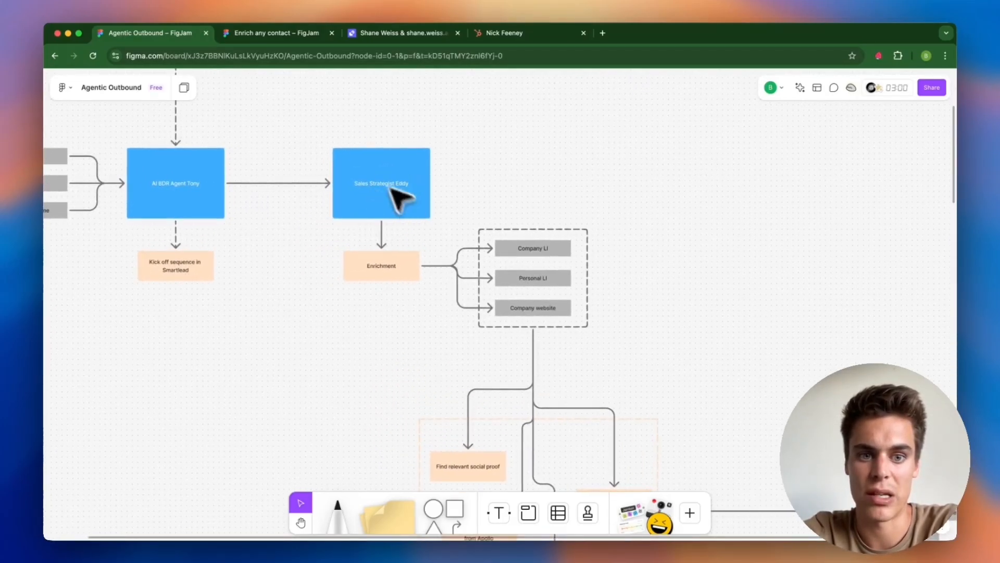
pyautogui.click(385, 279)
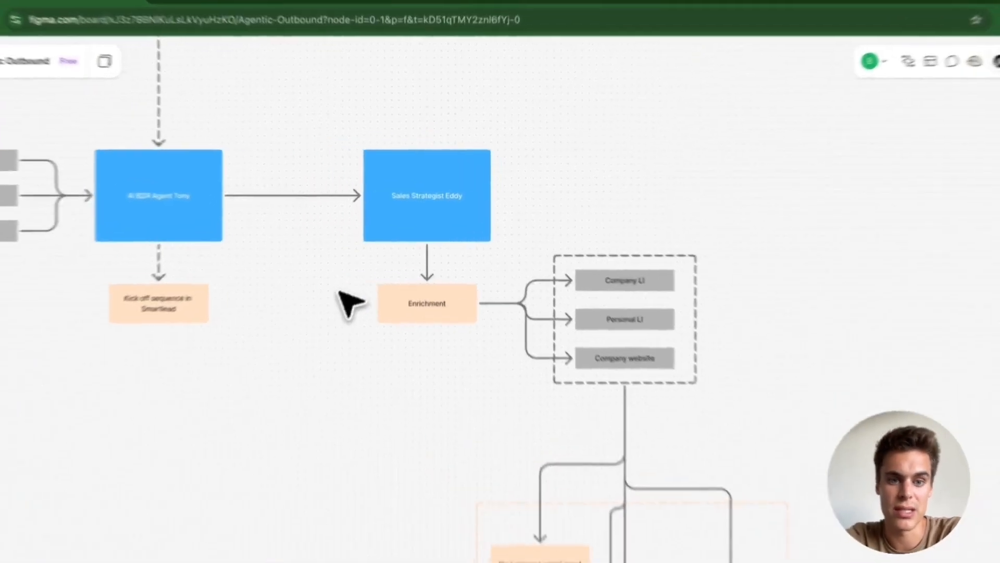
pyautogui.moveTo(368, 268); pyautogui.dragTo(474, 305)
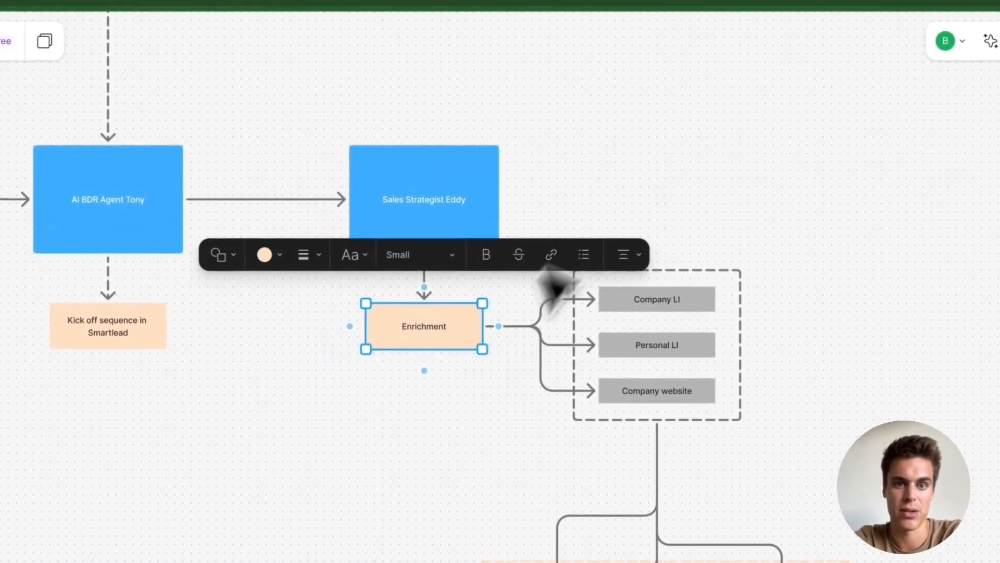
pyautogui.click(655, 146)
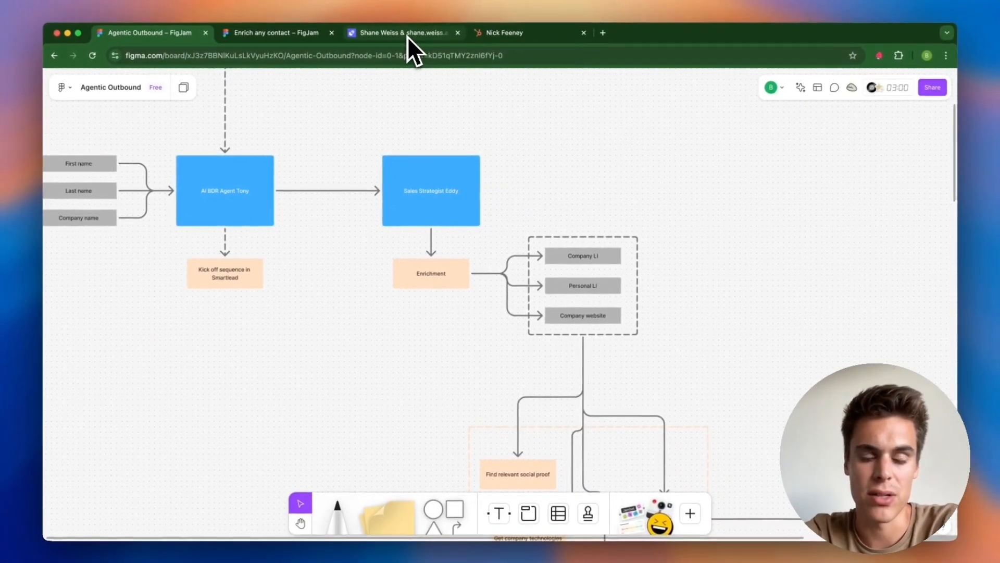
# Switch to the AI BDR agent's task in Relevance AI and review the HubSpot trigger message with the prospect's contact details.
pyautogui.click(408, 36)
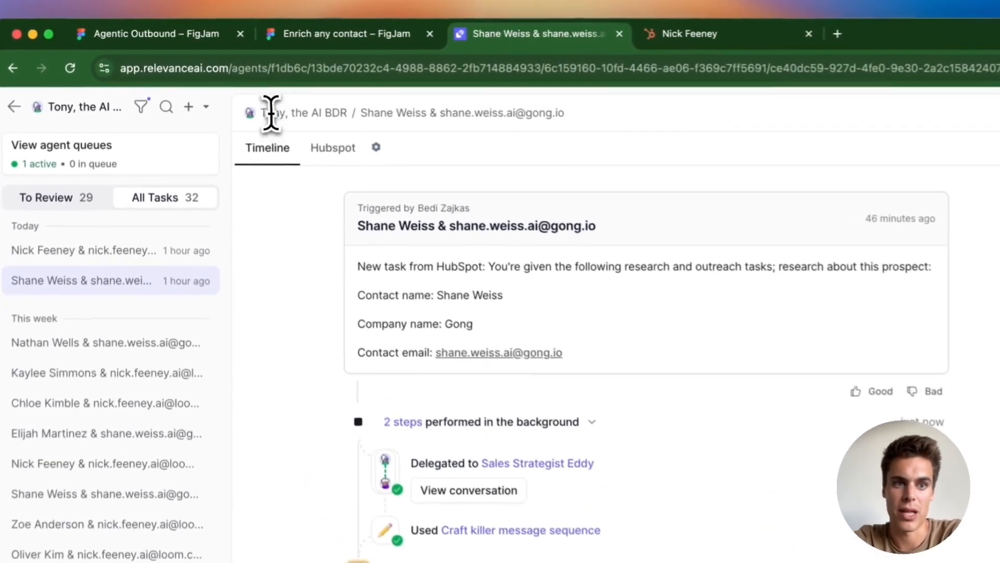
pyautogui.moveTo(215, 85); pyautogui.dragTo(269, 84)
pyautogui.click(543, 179)
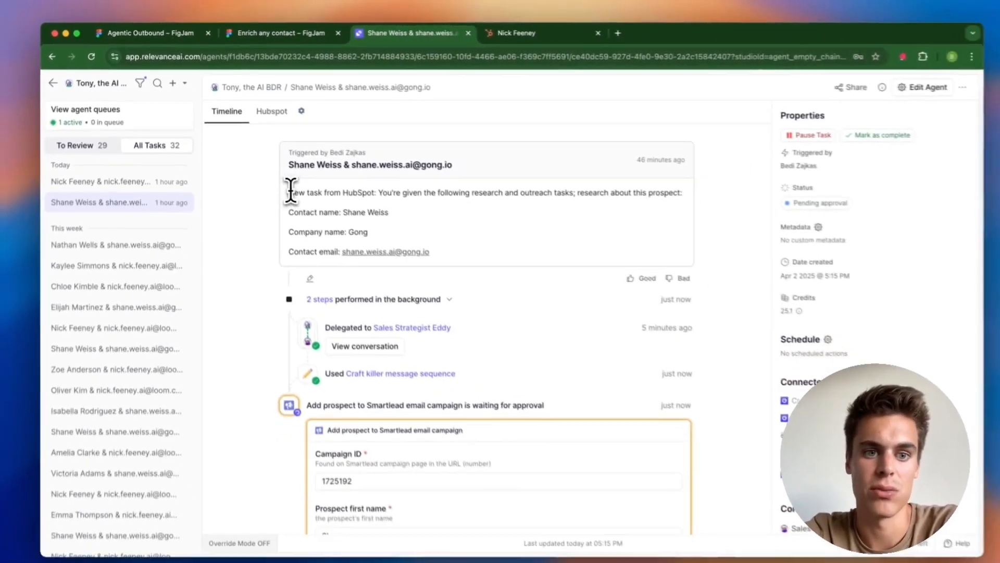
pyautogui.moveTo(344, 249); pyautogui.dragTo(547, 333)
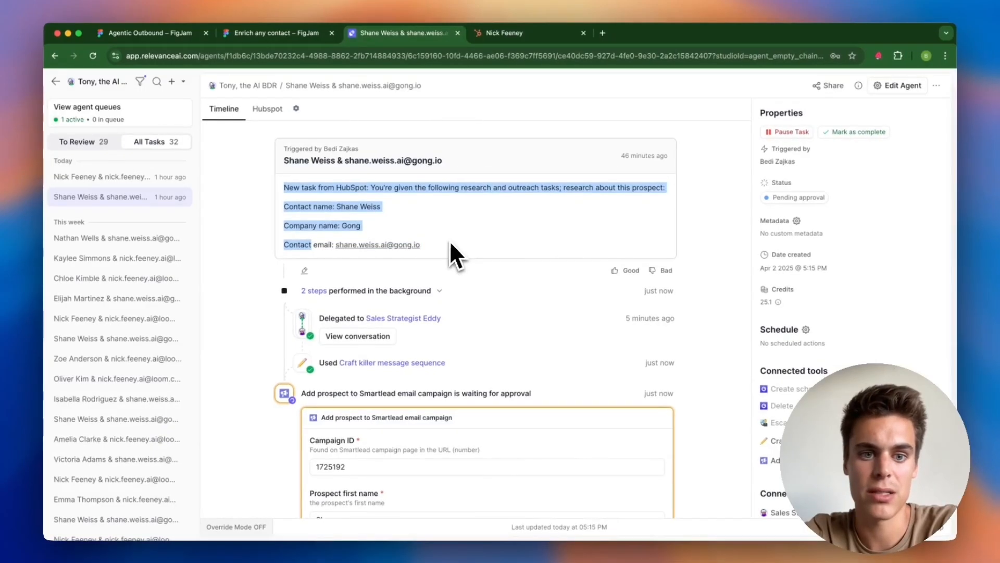
pyautogui.click(599, 333)
pyautogui.moveTo(488, 301); pyautogui.dragTo(362, 293)
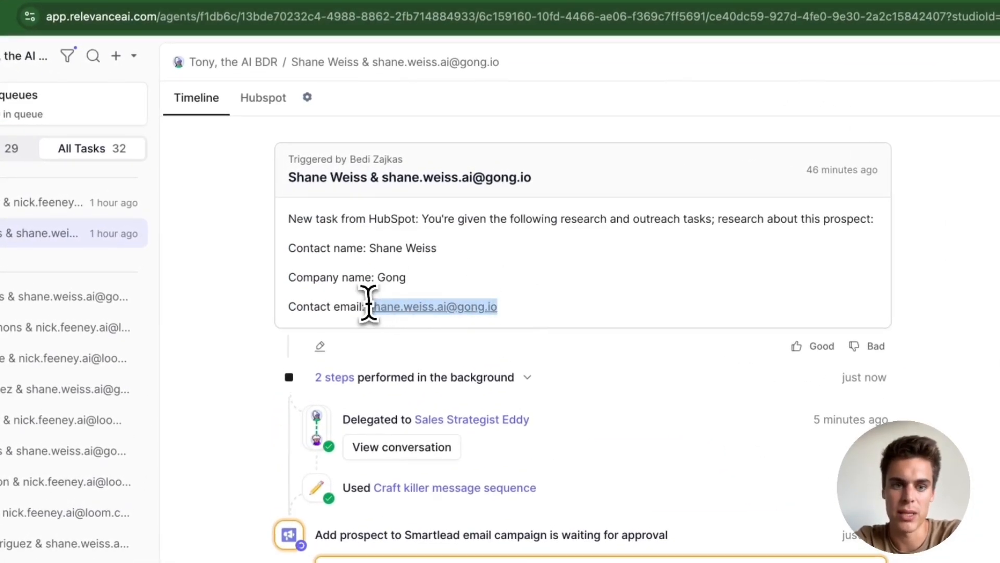
pyautogui.click(583, 293)
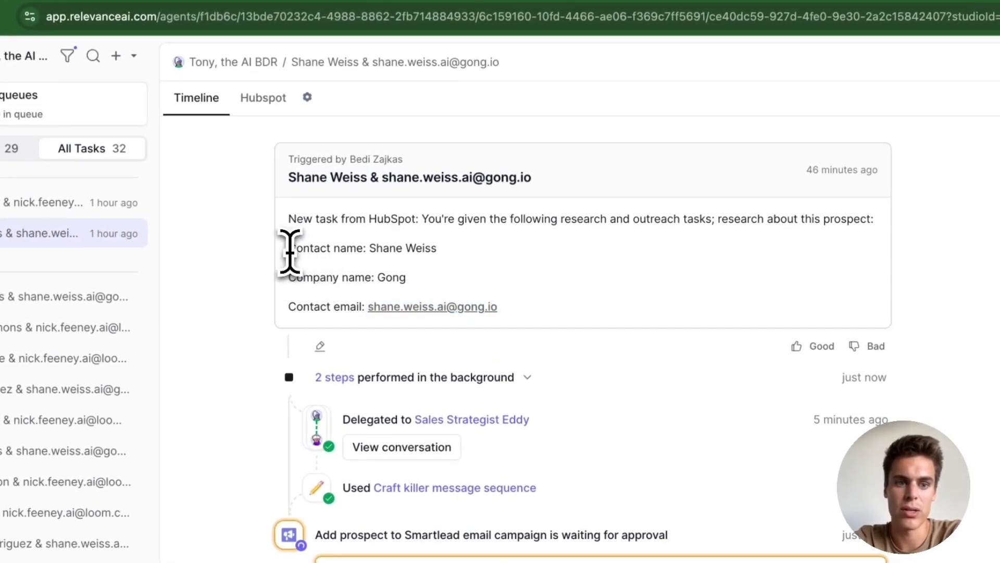
pyautogui.doubleClick(292, 250)
pyautogui.moveTo(297, 252); pyautogui.dragTo(335, 251)
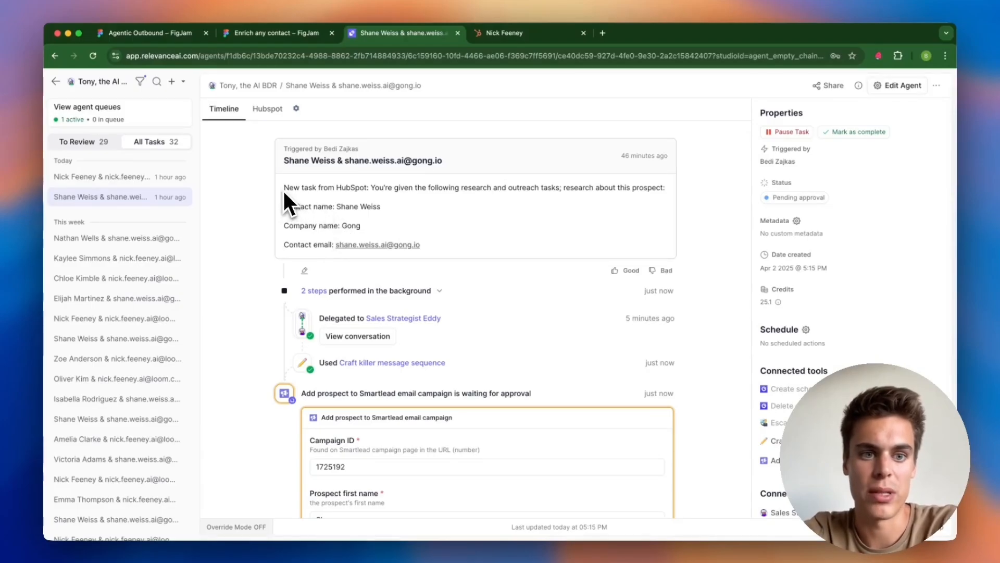
pyautogui.moveTo(283, 189); pyautogui.dragTo(457, 253)
pyautogui.click(457, 245)
pyautogui.scroll(-1, 424, 330)
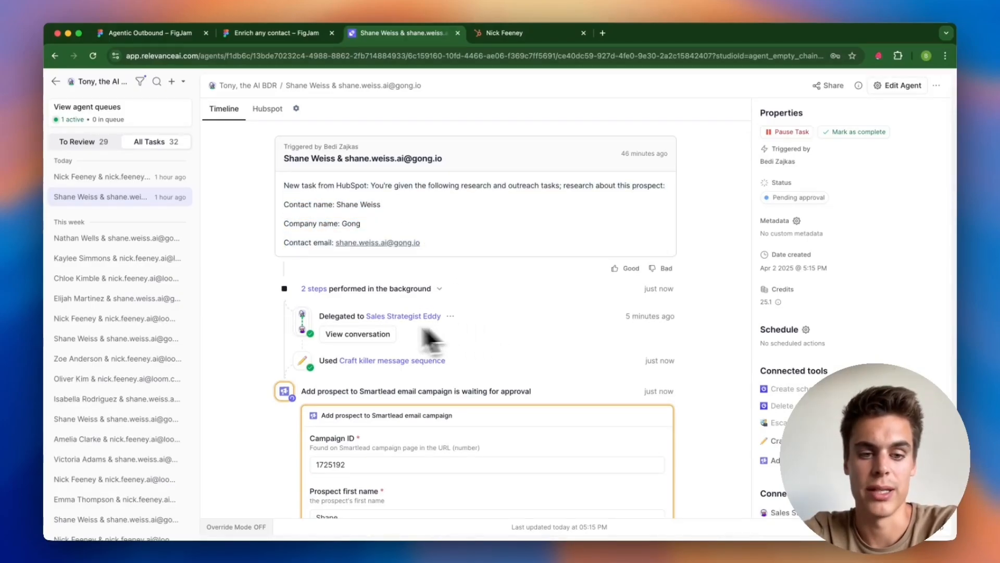
# View the conversation delegated to the Sales Strategist and expand its background steps.
pyautogui.click(379, 336)
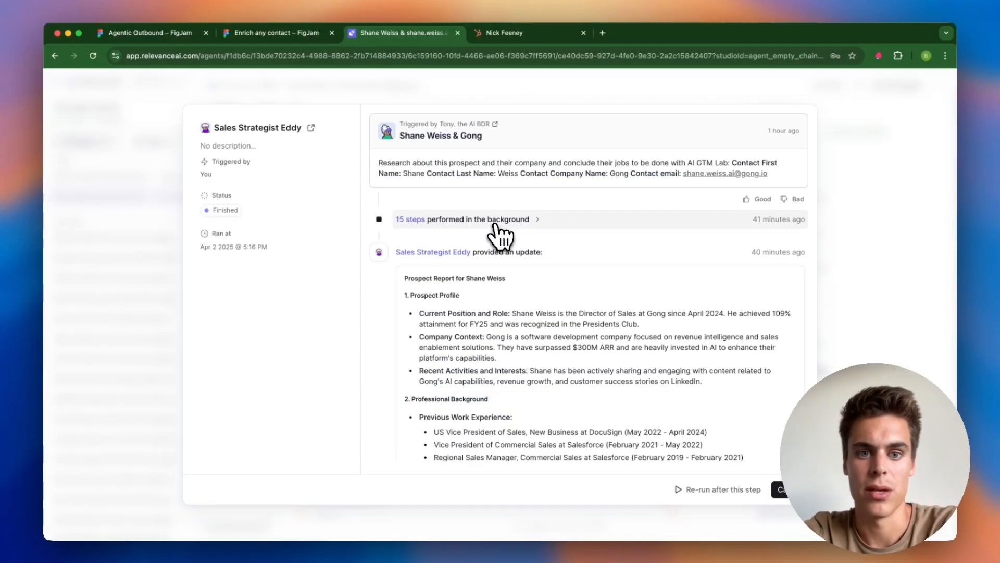
pyautogui.click(495, 225)
pyautogui.scroll(-2, 500, 338)
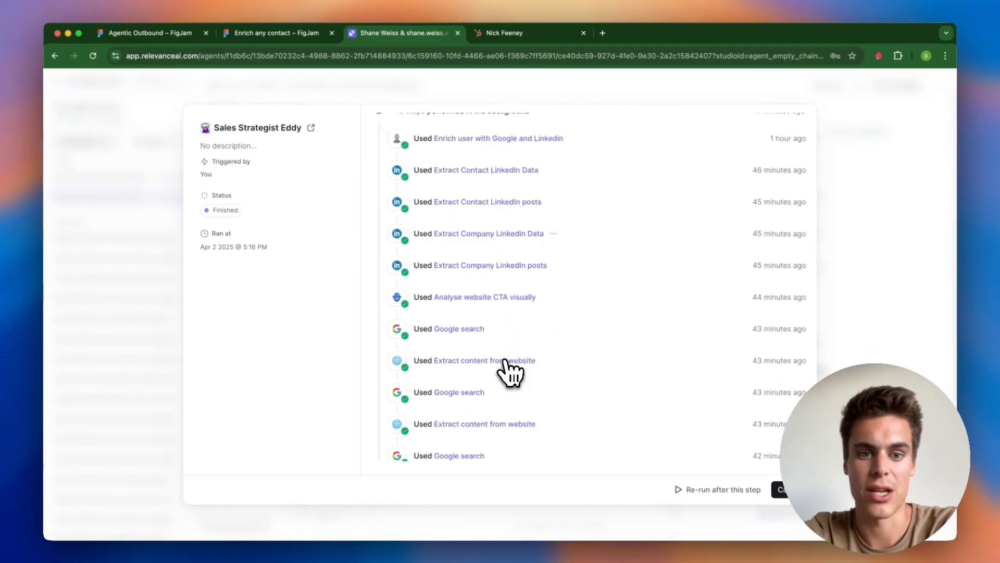
pyautogui.scroll(4, 508, 367)
# Open the Sales Strategist's task on its own page, review the prospect report, and expand the background steps.
pyautogui.click(311, 128)
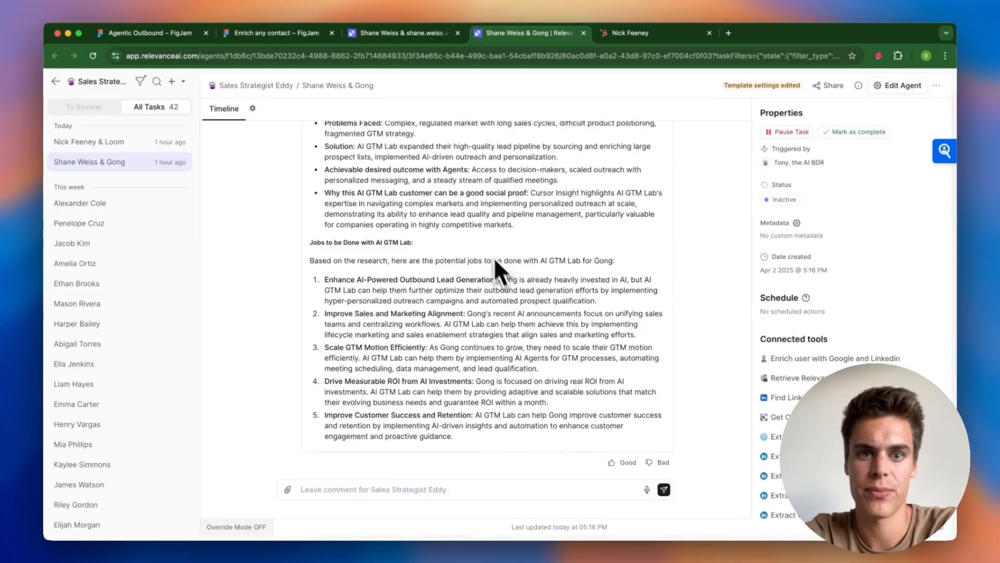
pyautogui.scroll(20, 502, 271)
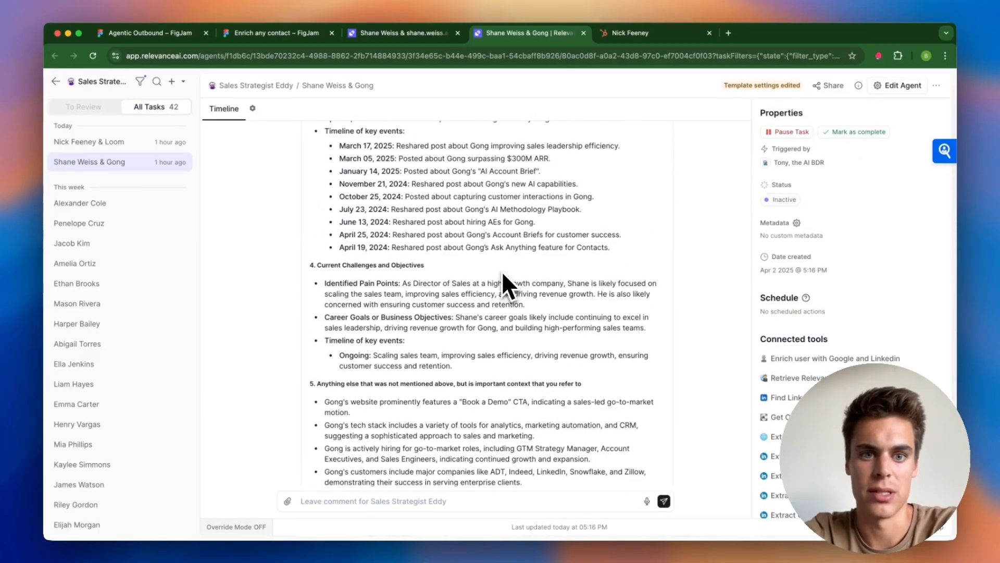
pyautogui.scroll(15, 440, 364)
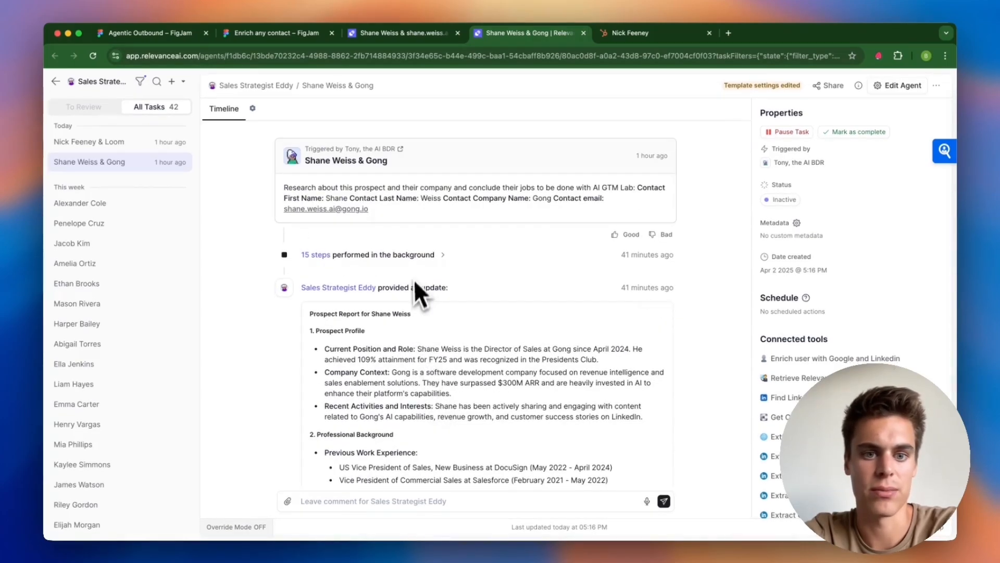
pyautogui.click(423, 259)
pyautogui.scroll(-1, 423, 262)
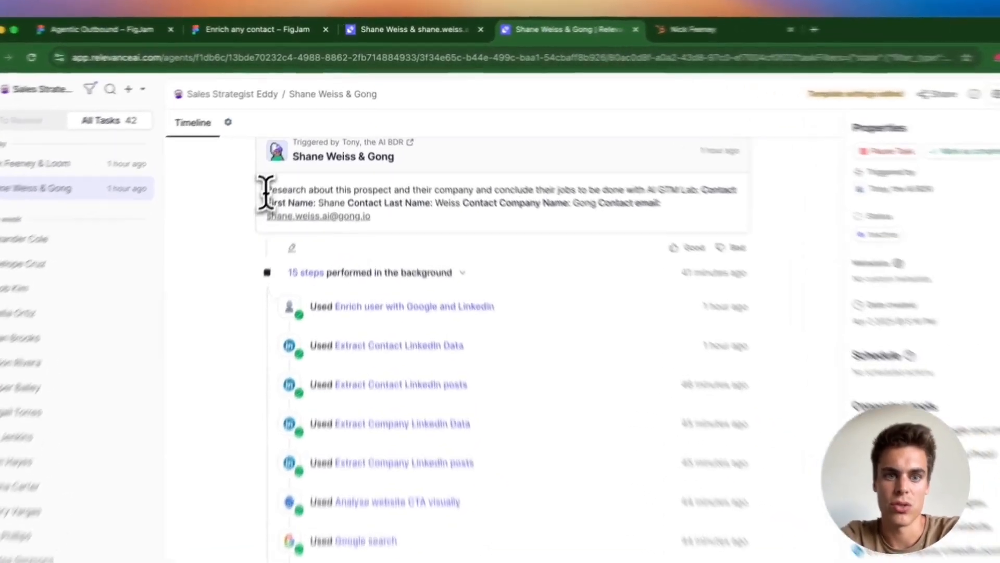
# Review the research request at the start of the Sales Strategist's task and open it for editing.
pyautogui.moveTo(287, 160); pyautogui.dragTo(642, 182)
pyautogui.click(715, 225)
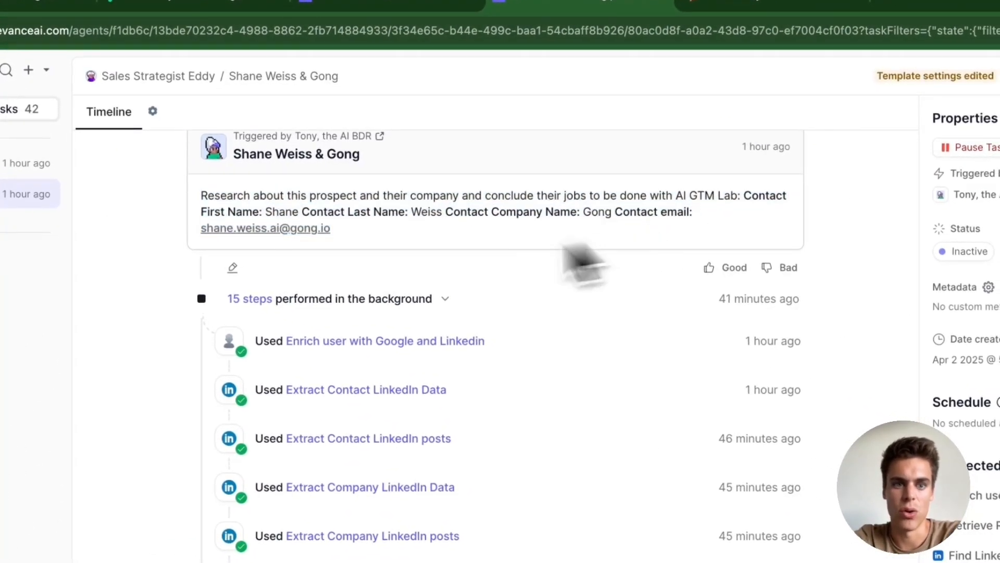
pyautogui.click(233, 268)
pyautogui.click(498, 241)
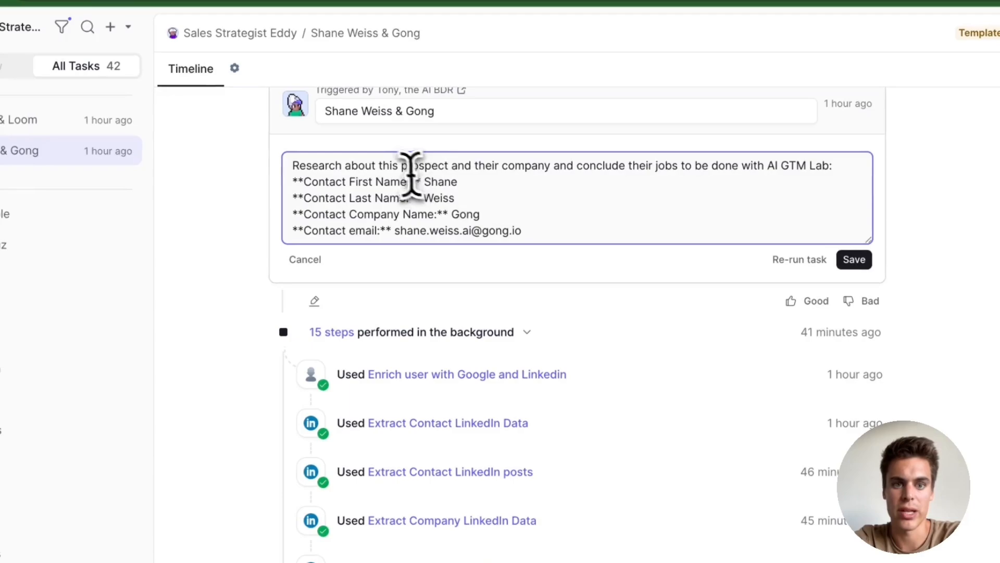
pyautogui.click(434, 198)
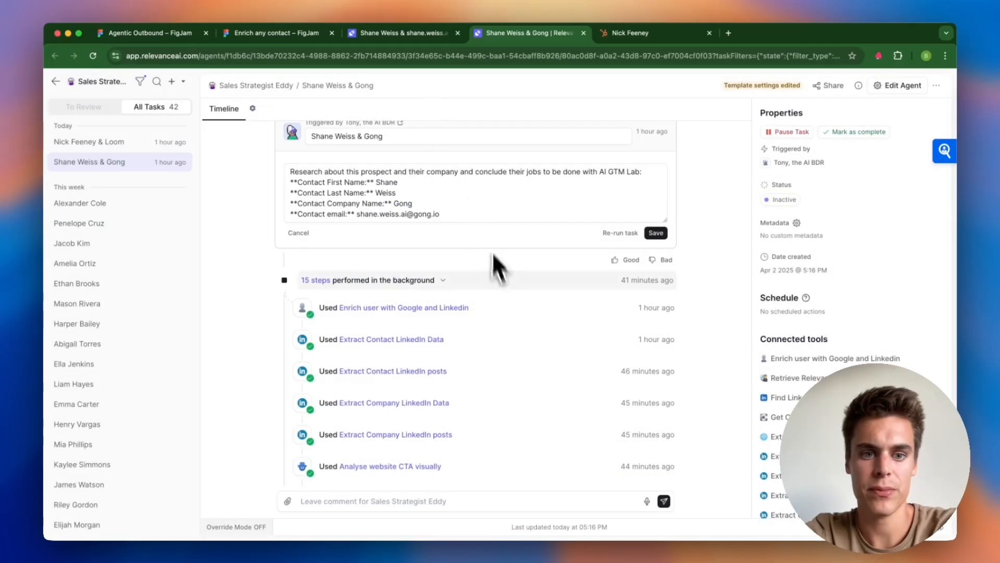
# Inspect the inputs of the "Enrich user with Google and Linkedin" run and open that tool in the builder.
pyautogui.click(394, 309)
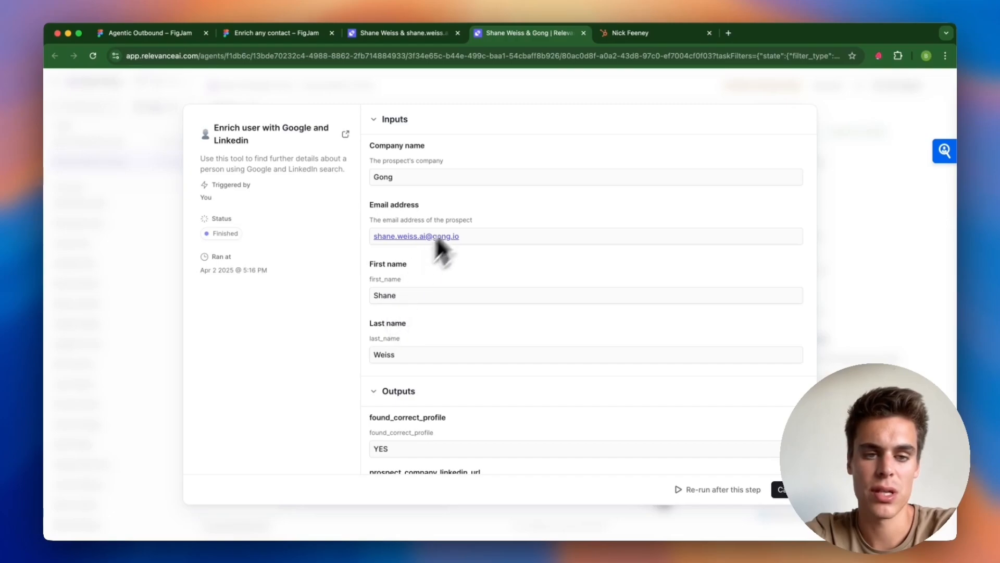
pyautogui.scroll(-1, 490, 339)
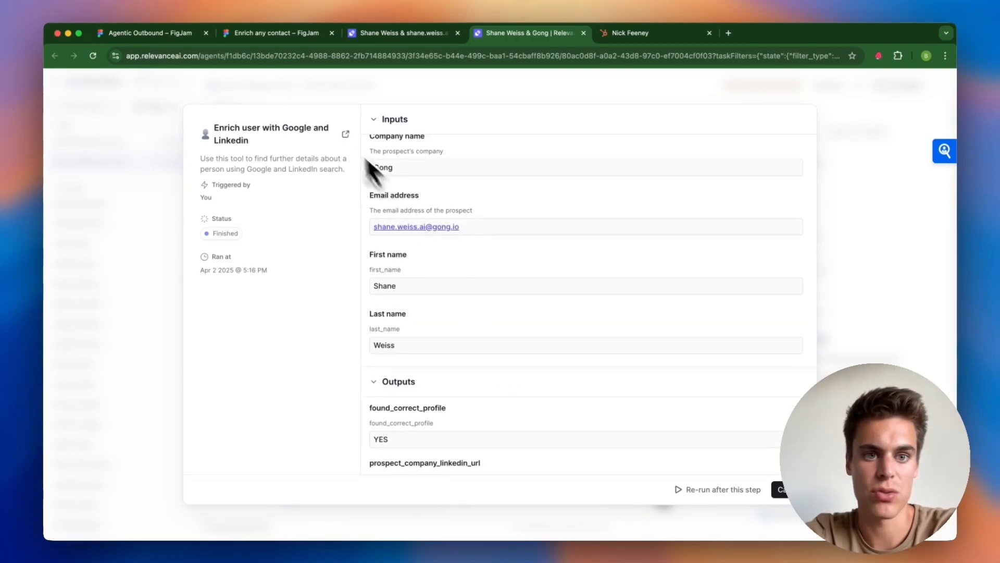
pyautogui.scroll(1, 375, 192)
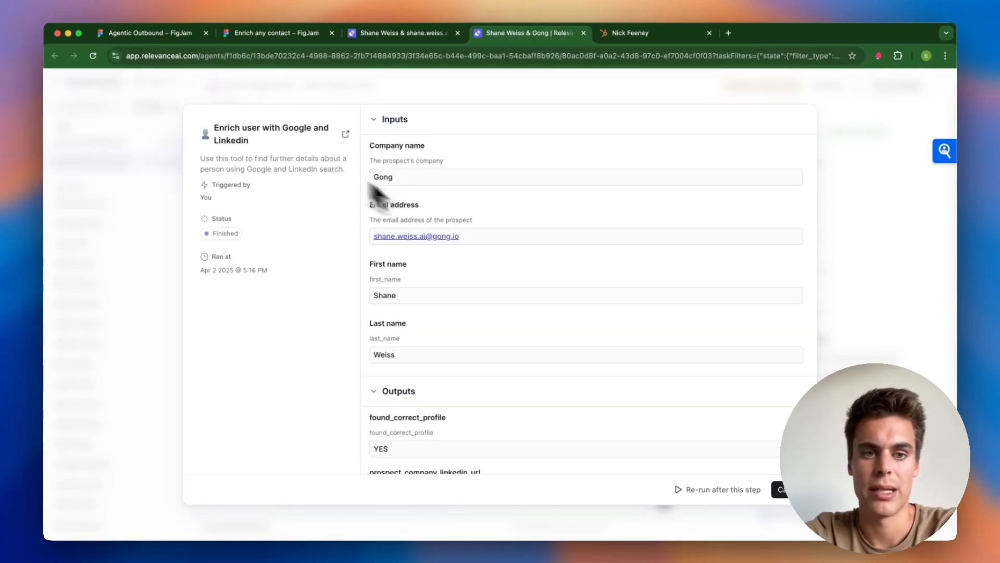
pyautogui.click(346, 135)
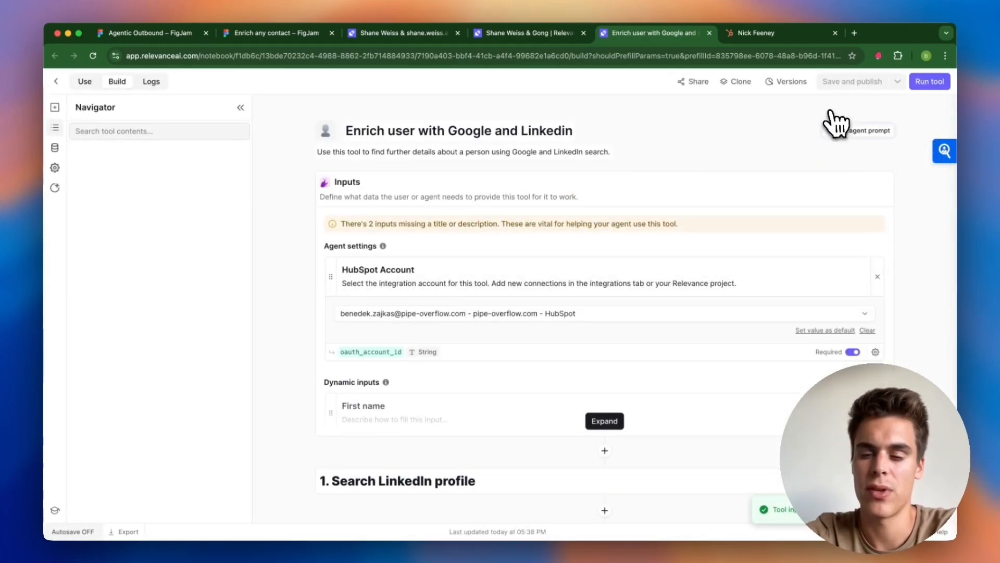
# Expand the tool's Inputs section and examine the HubSpot Account setting and the first and last name inputs.
pyautogui.click(930, 82)
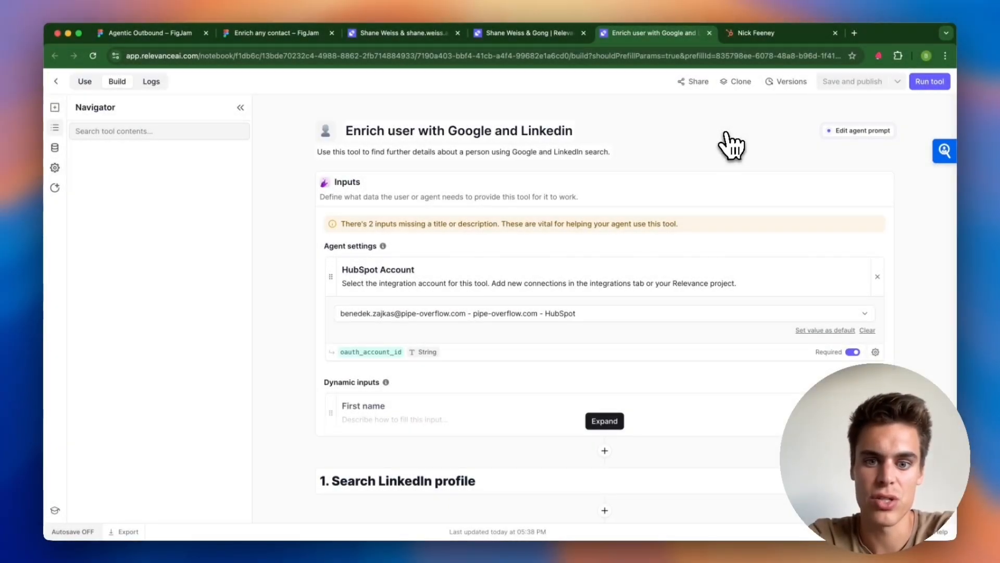
pyautogui.scroll(-1, 615, 402)
pyautogui.click(615, 402)
pyautogui.scroll(-1, 614, 404)
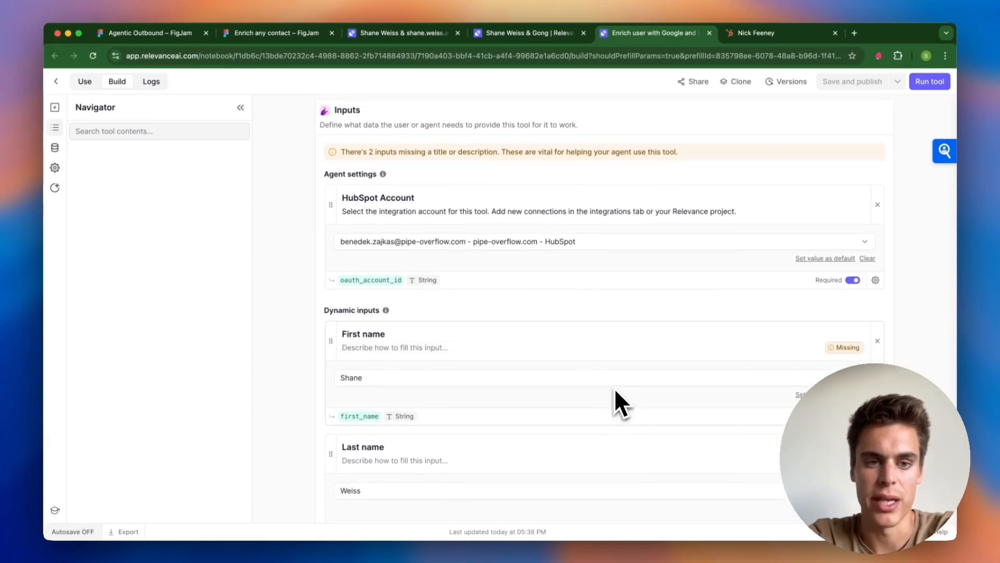
pyautogui.scroll(-1, 508, 357)
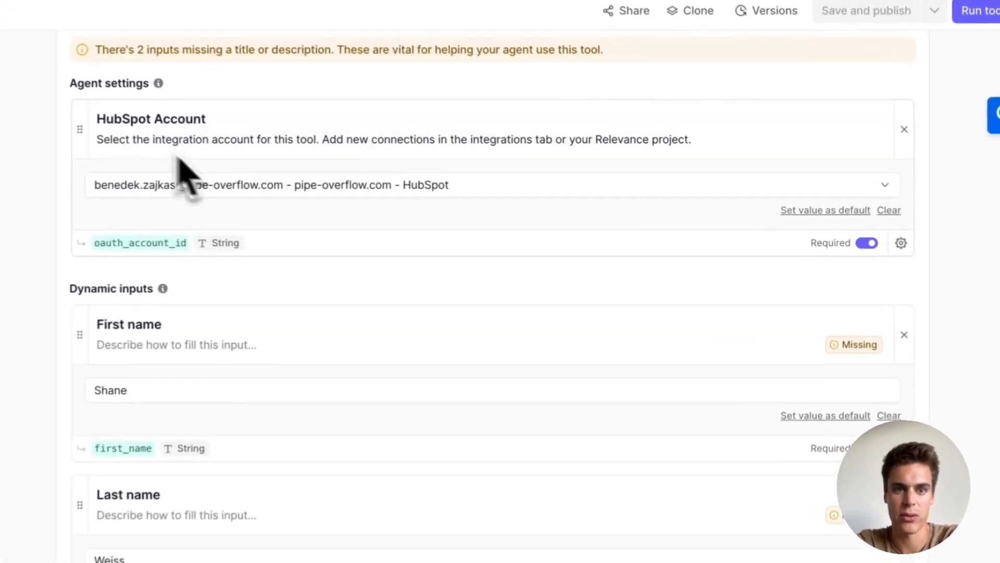
pyautogui.scroll(-1, 458, 249)
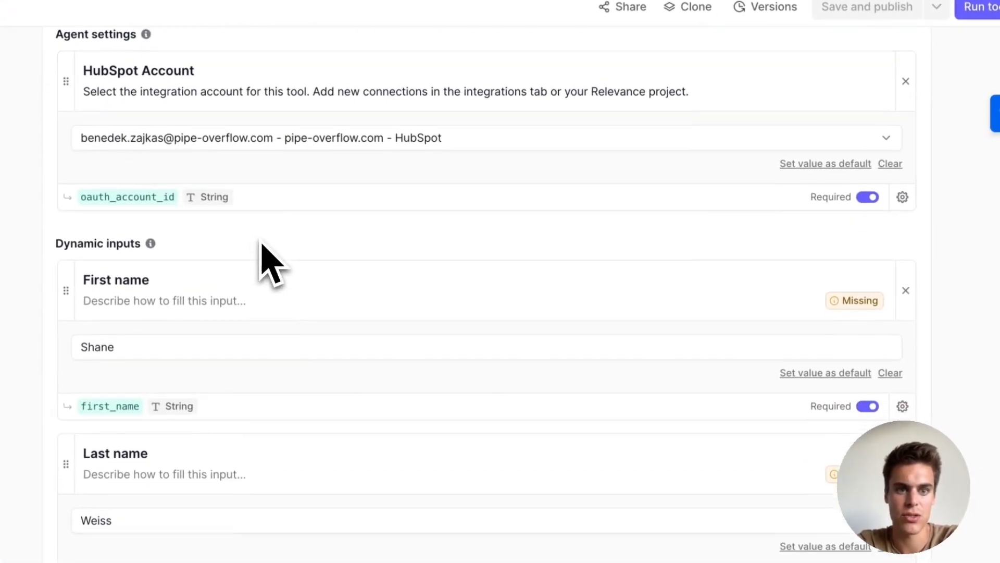
# Check which account is selected for the HubSpot Account setting in the tool's agent settings.
pyautogui.scroll(-2, 263, 244)
pyautogui.scroll(2, 292, 198)
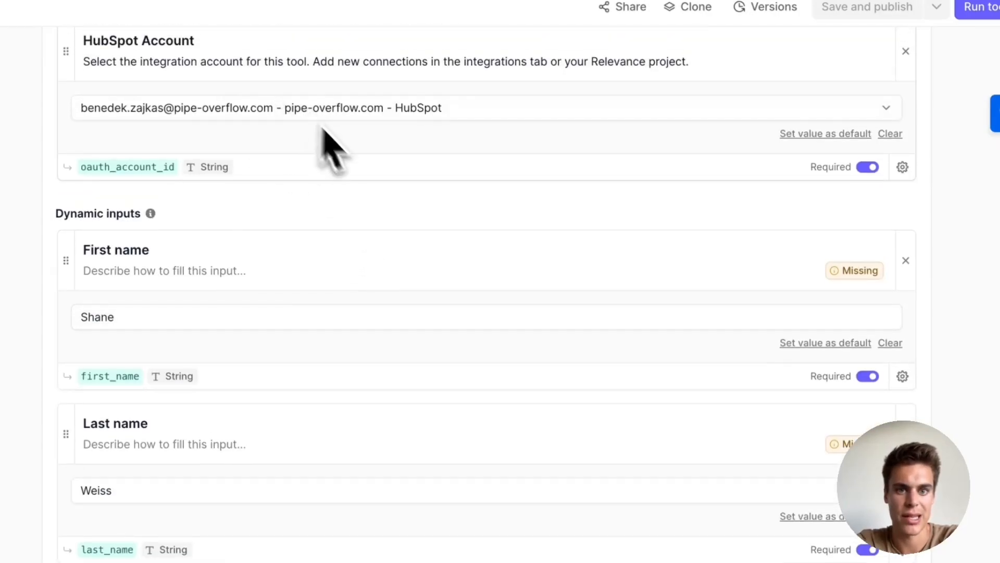
pyautogui.scroll(-1, 365, 167)
pyautogui.scroll(1, 380, 179)
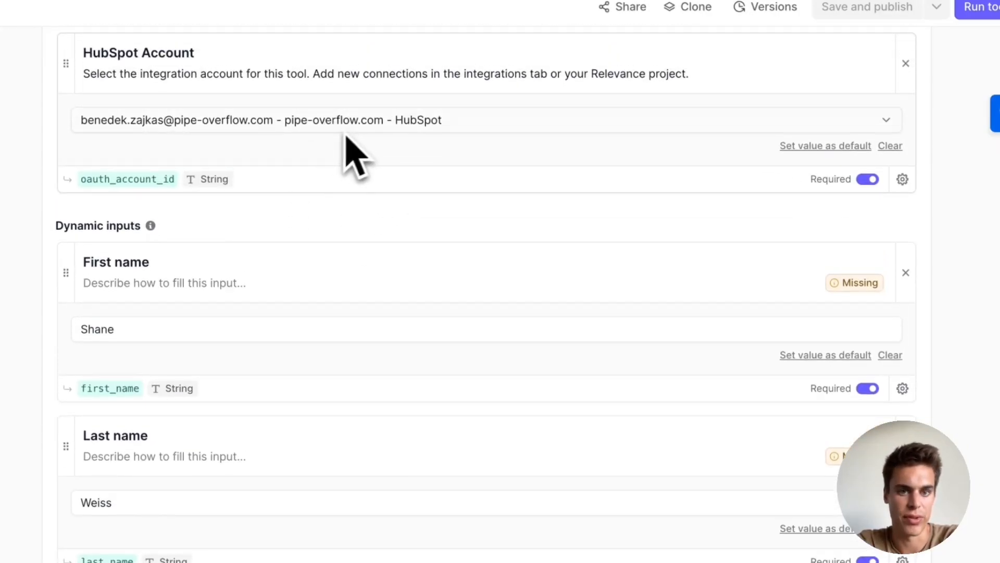
pyautogui.scroll(1, 365, 161)
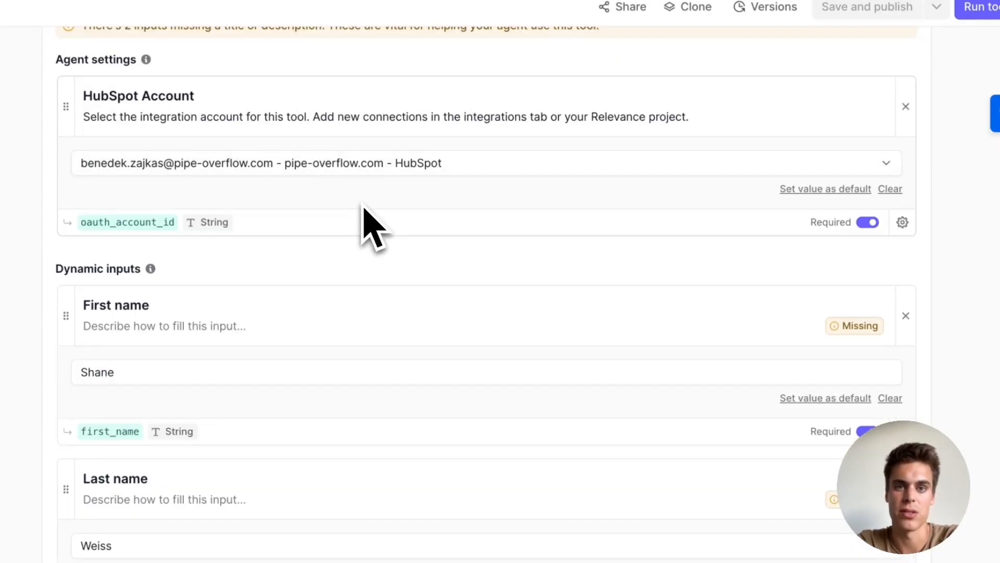
# Examine the tool's dynamic inputs for first name, last name, company name and email address.
pyautogui.scroll(-3, 364, 208)
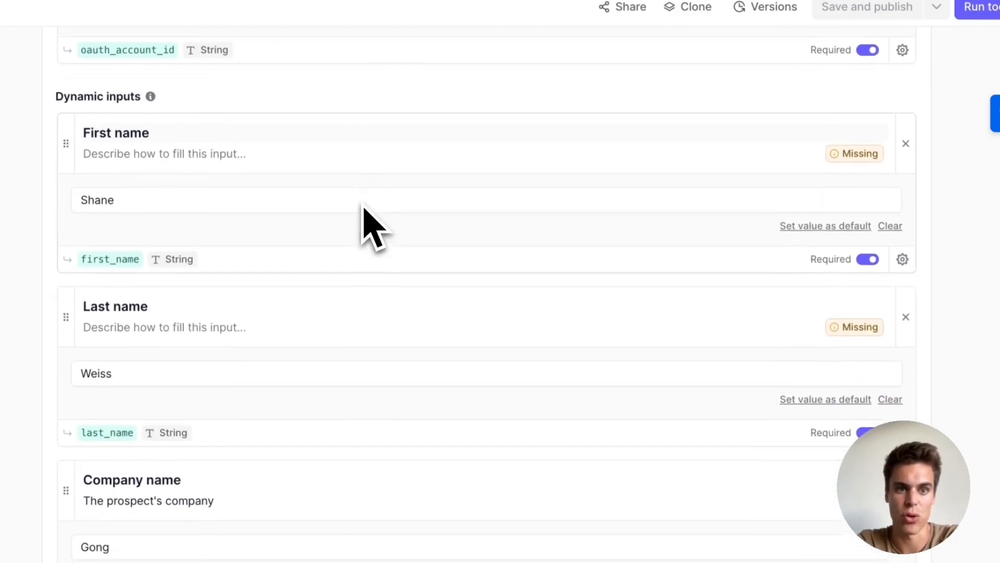
pyautogui.scroll(-1, 365, 222)
pyautogui.scroll(-1, 148, 250)
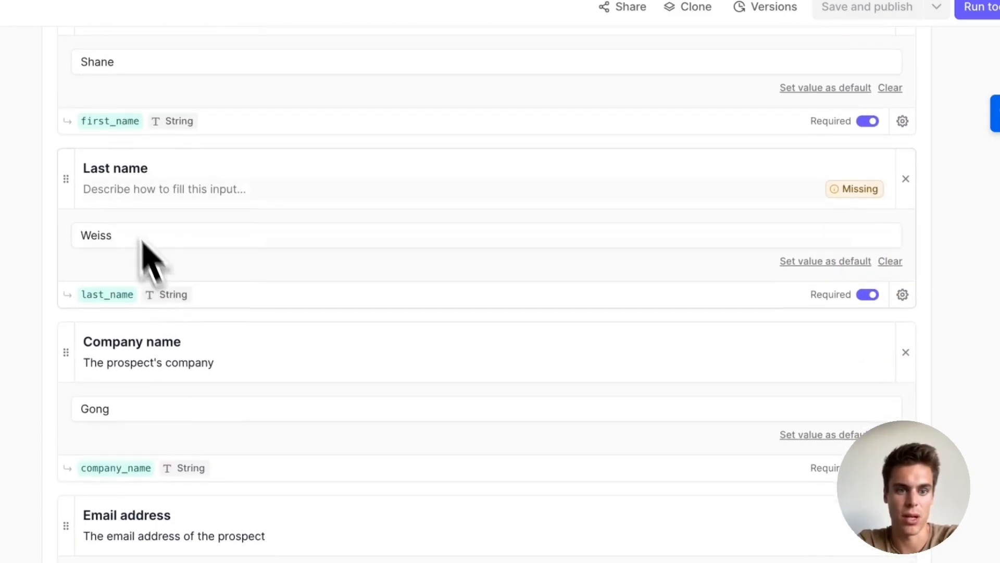
pyautogui.scroll(-2, 208, 354)
pyautogui.scroll(-1, 206, 359)
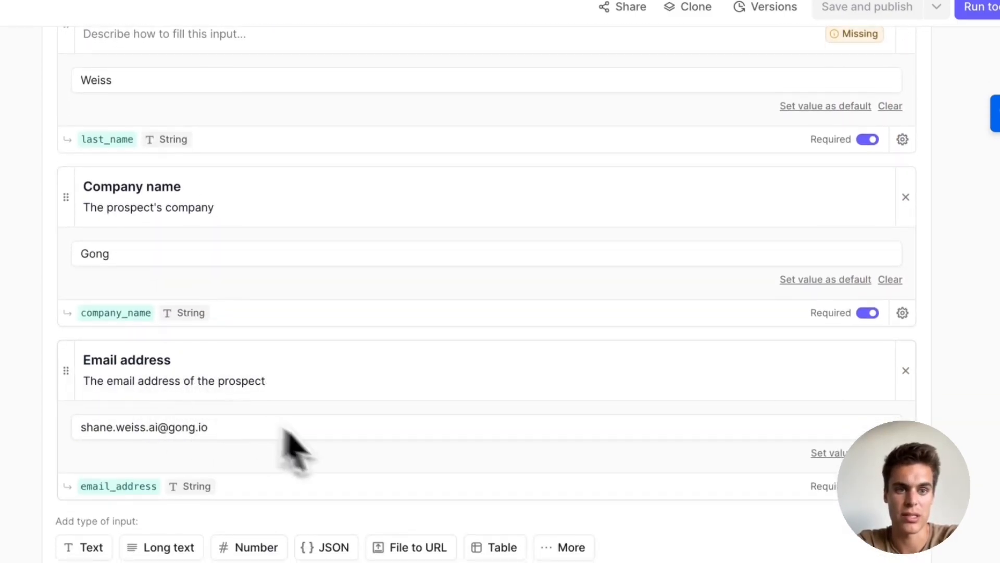
pyautogui.scroll(4, 313, 448)
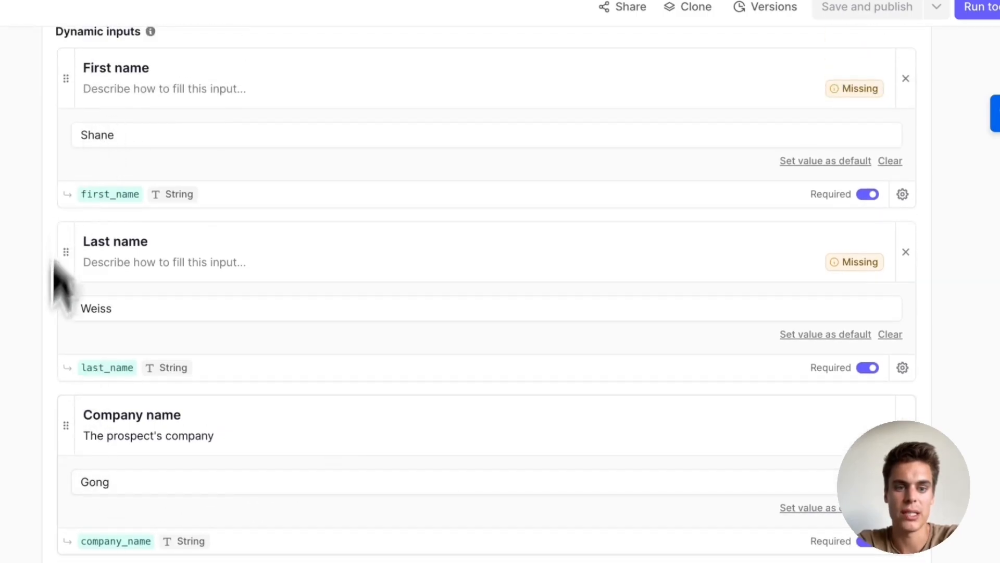
pyautogui.scroll(1, 276, 365)
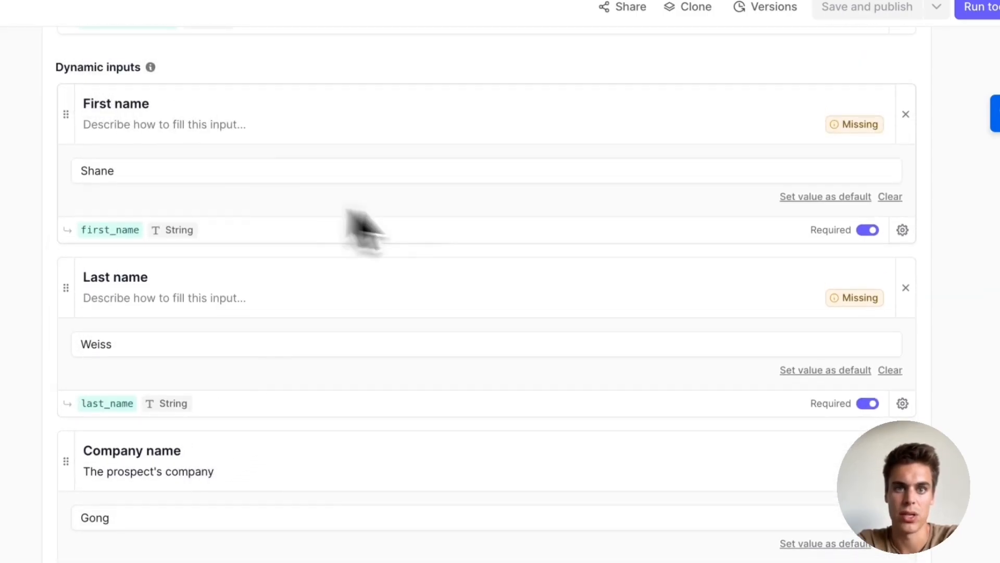
pyautogui.scroll(-3, 224, 370)
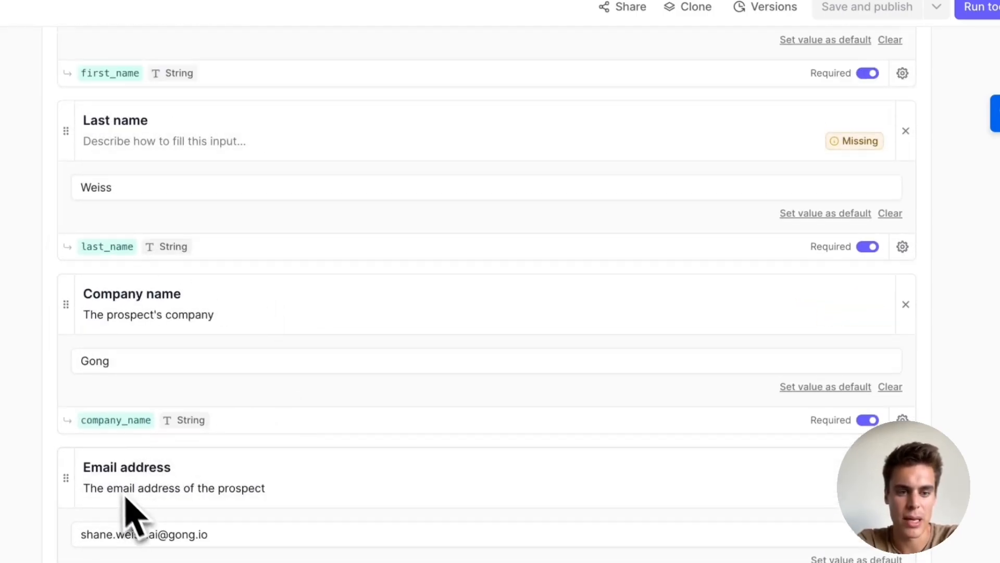
pyautogui.scroll(-1, 141, 521)
pyautogui.scroll(-1, 151, 526)
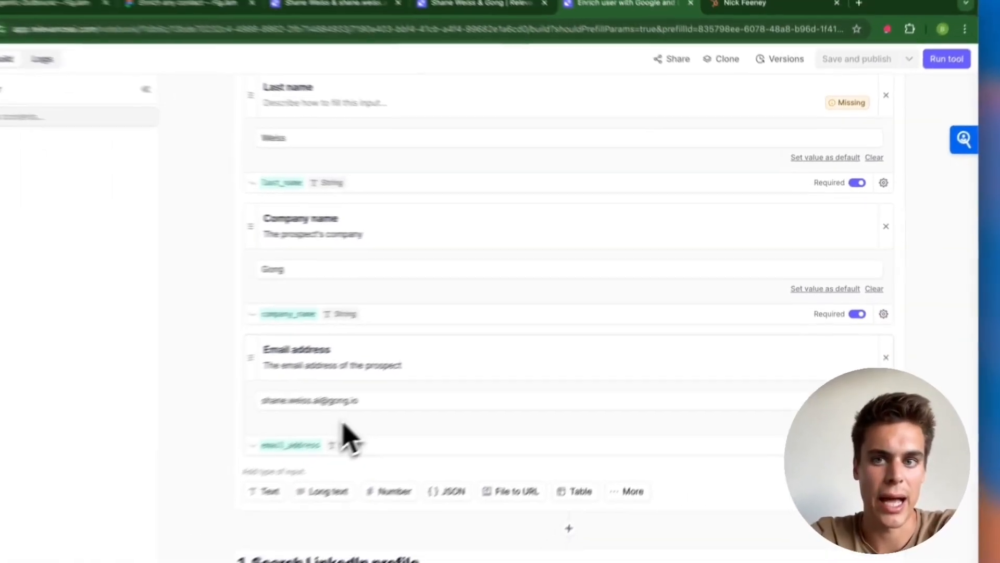
# Expand the Google Search step under "1. Search LinkedIn profile" and review its search query and full list of organic results.
pyautogui.scroll(-3, 440, 372)
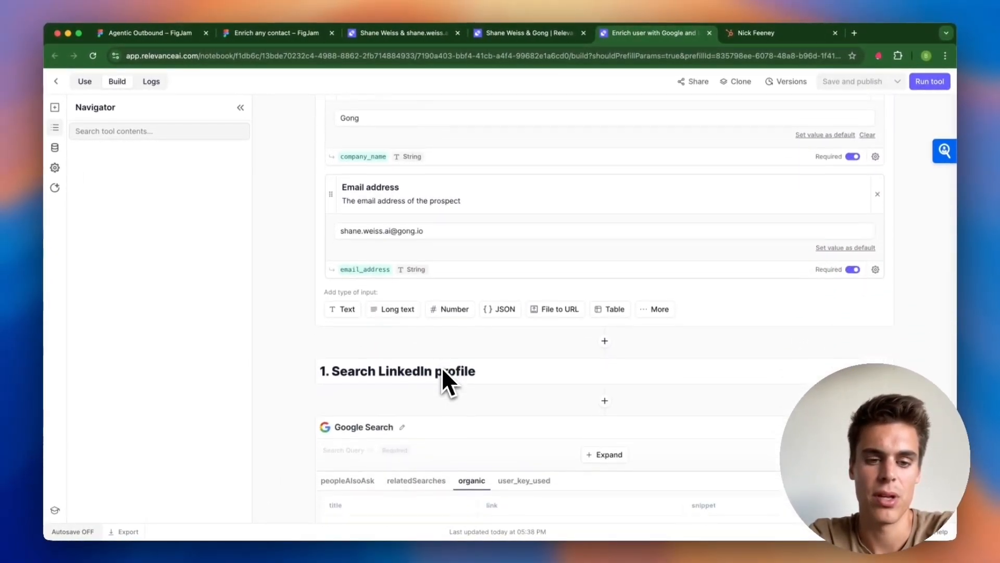
pyautogui.scroll(-5, 442, 367)
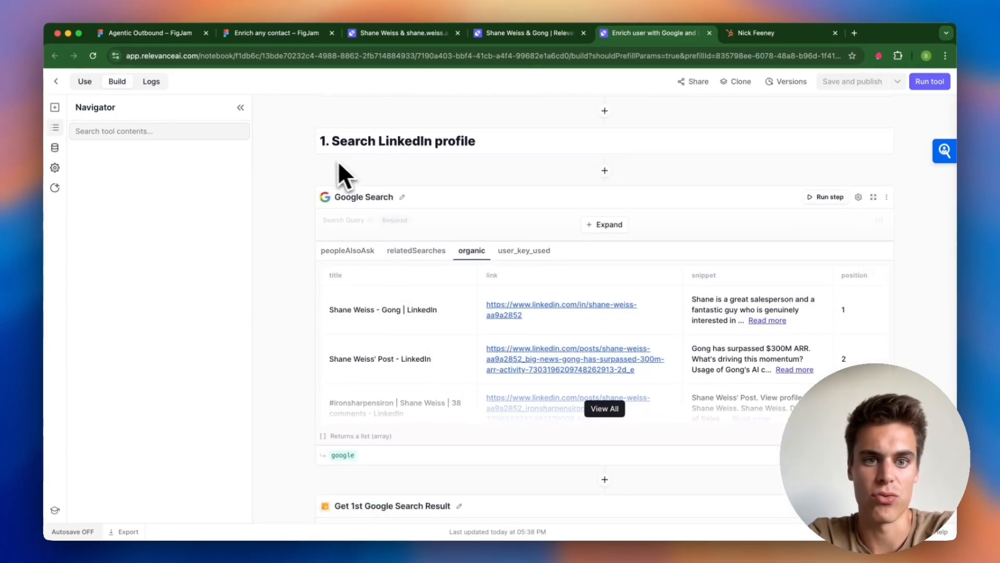
pyautogui.click(441, 214)
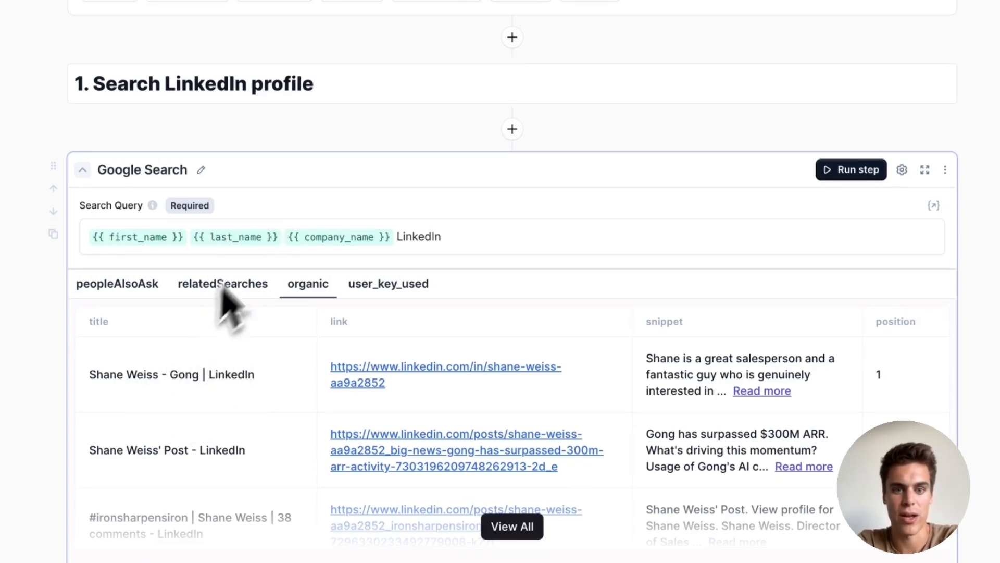
pyautogui.scroll(-3, 295, 196)
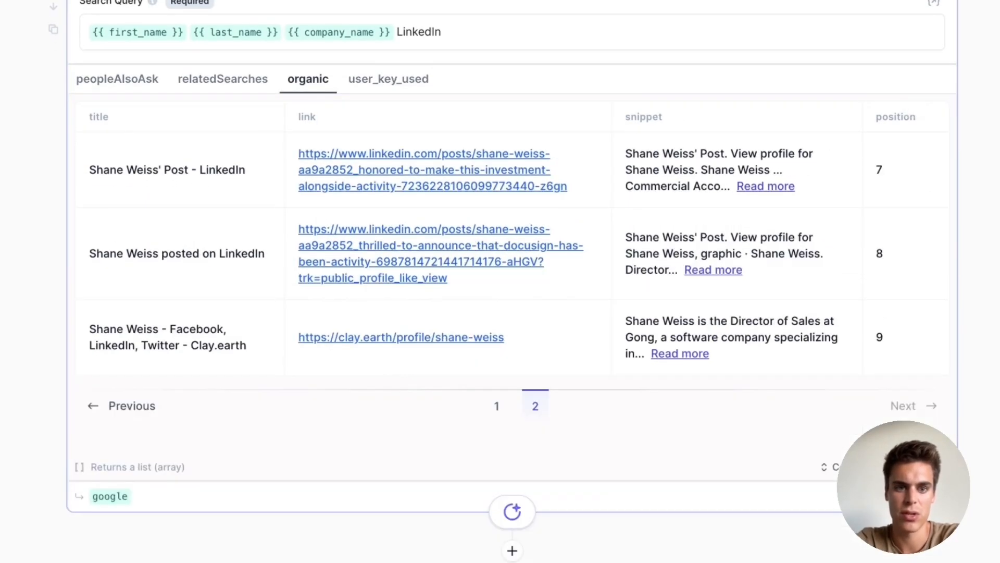
pyautogui.click(497, 408)
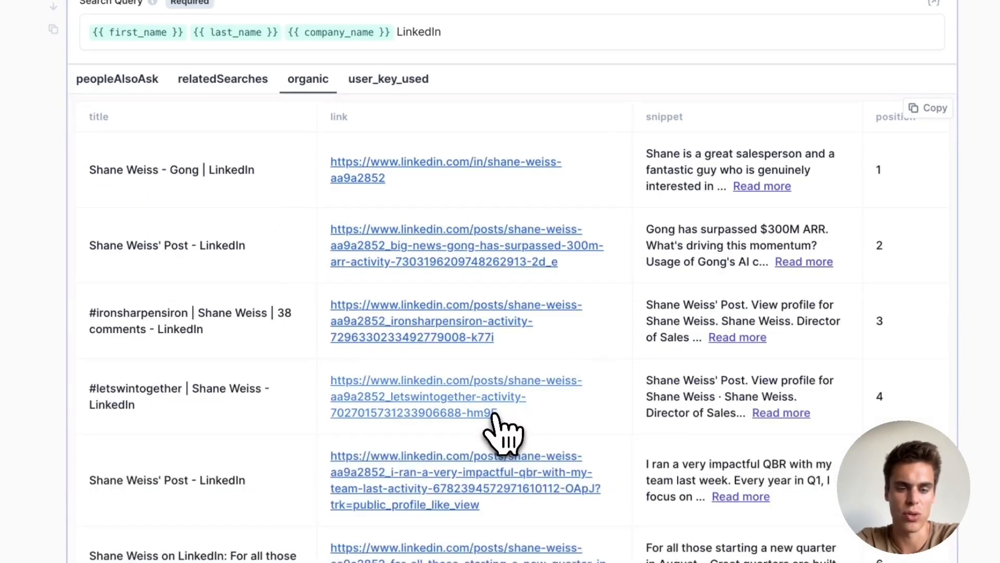
pyautogui.scroll(-1, 245, 292)
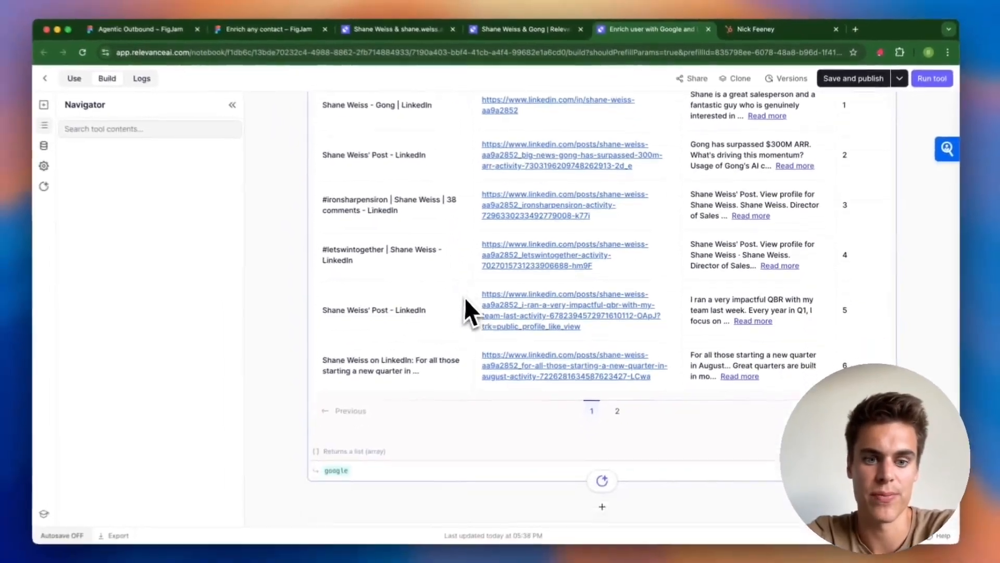
# Check the output of the Get 1st Google Search Result step and expand the Reason for LinkedIn url step.
pyautogui.scroll(-7, 316, 434)
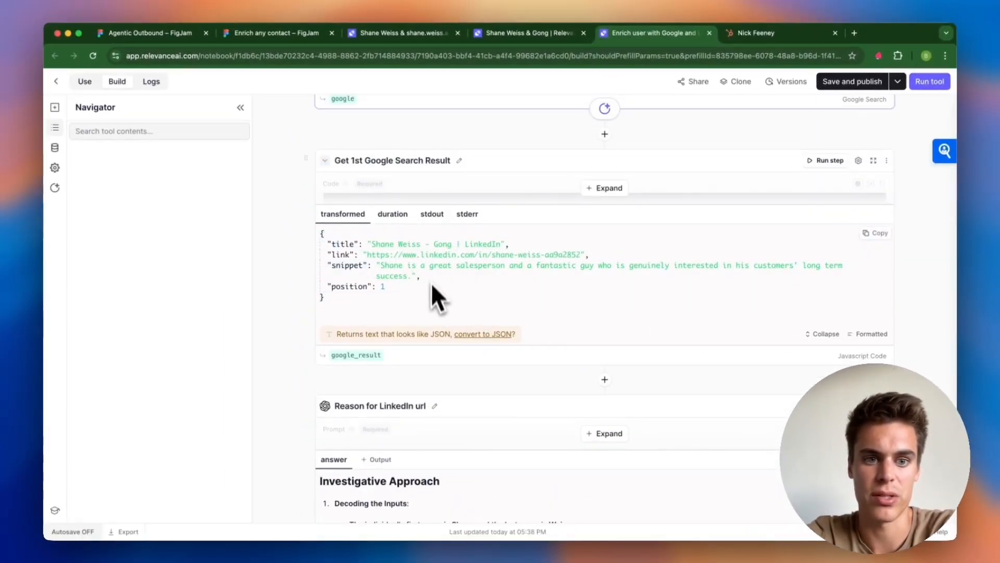
pyautogui.scroll(6, 432, 284)
pyautogui.scroll(-10, 651, 292)
pyautogui.click(604, 182)
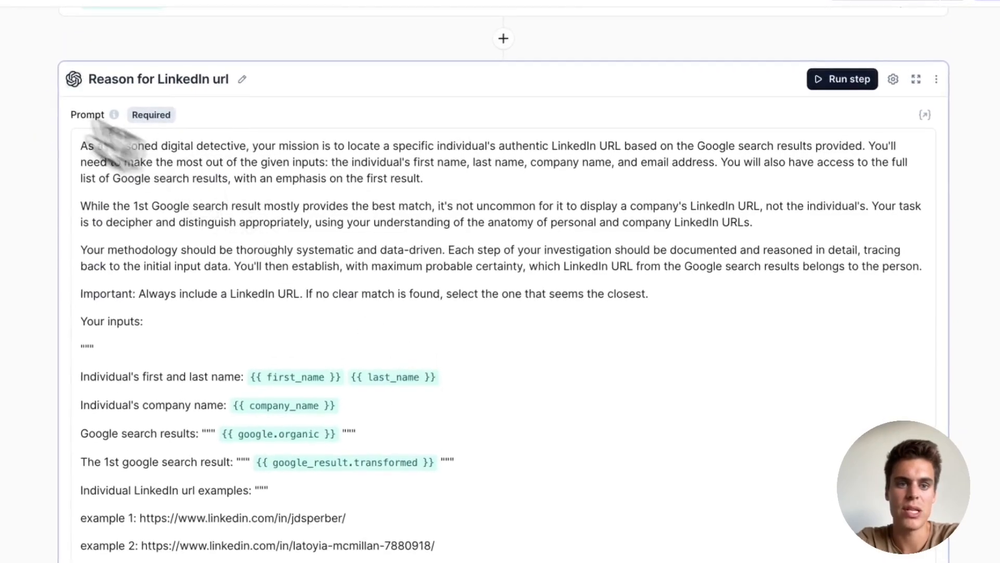
# Read the Reason for LinkedIn url prompt from its mission down to the individual and company LinkedIn url examples.
pyautogui.scroll(-1, 365, 209)
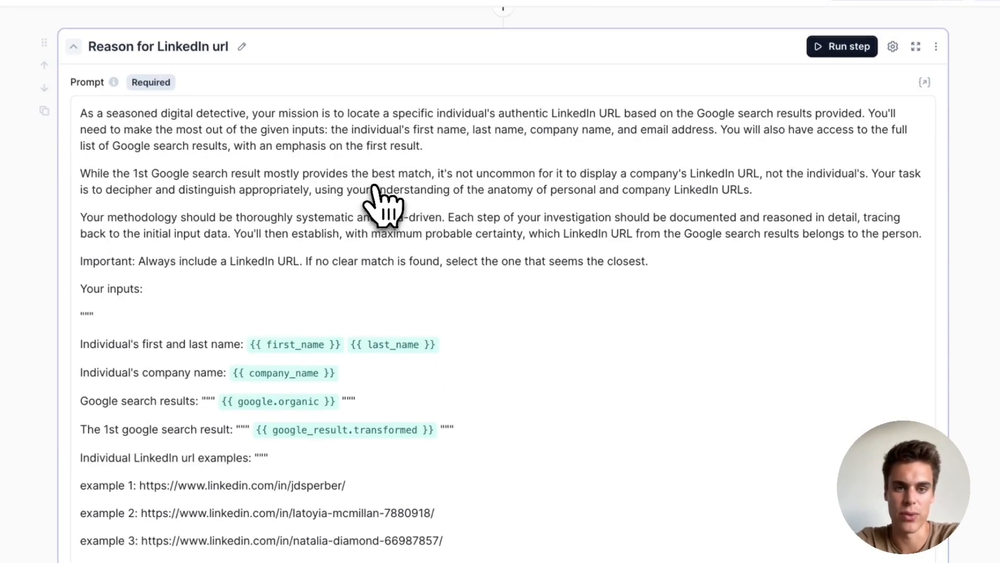
pyautogui.scroll(-1, 250, 230)
pyautogui.scroll(-4, 250, 230)
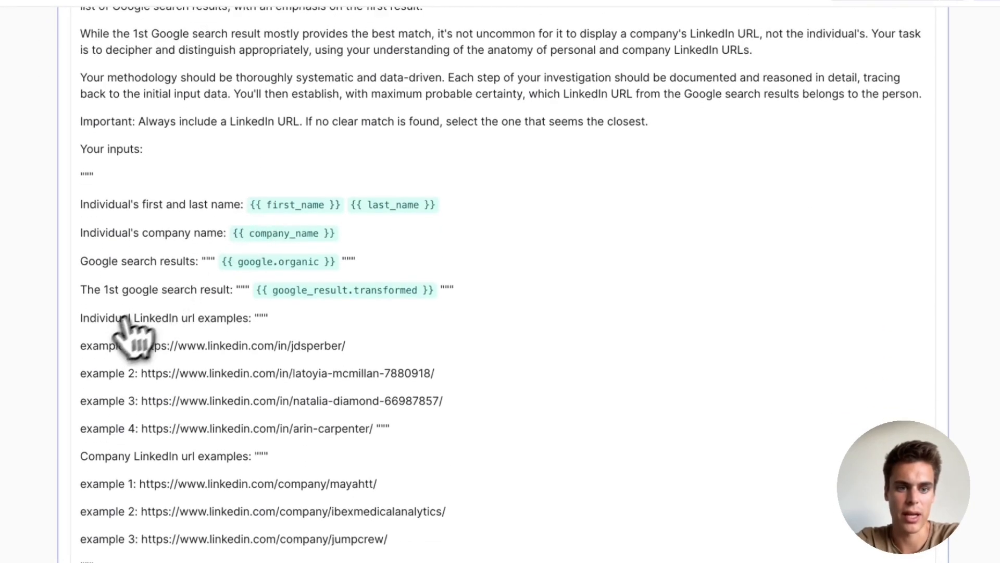
pyautogui.moveTo(82, 319); pyautogui.dragTo(413, 539)
pyautogui.click(489, 386)
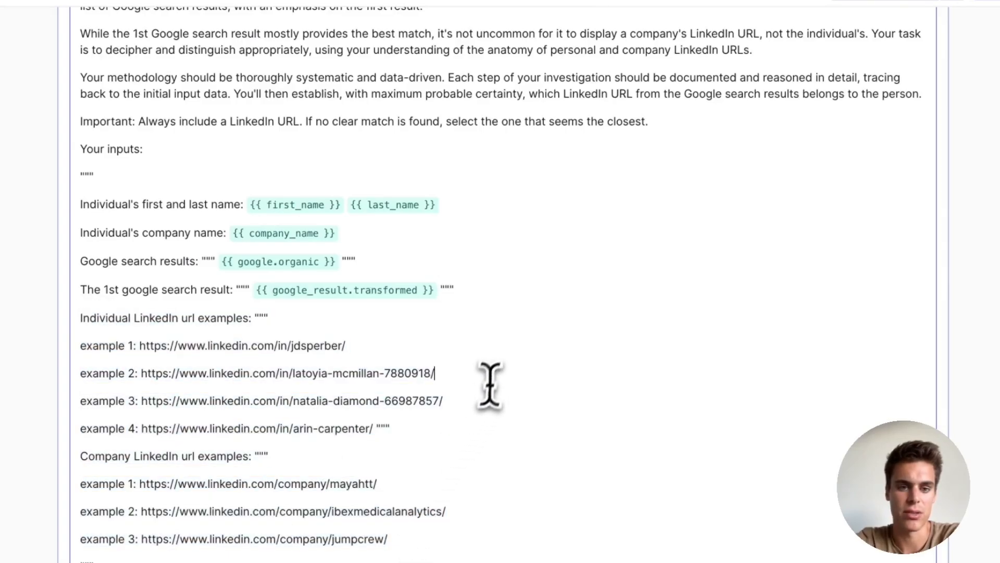
pyautogui.scroll(7, 492, 378)
pyautogui.scroll(-4, 495, 370)
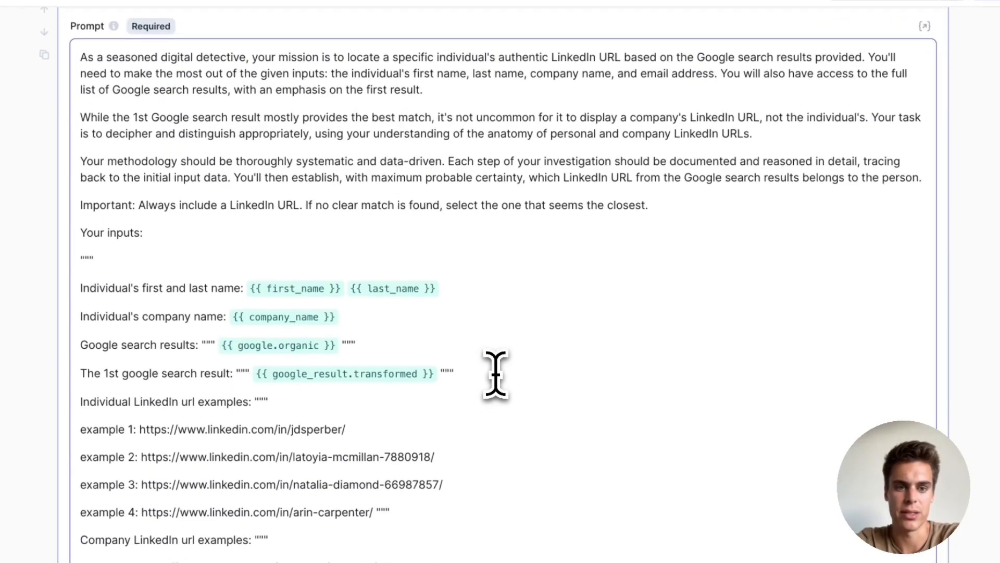
pyautogui.scroll(-4, 392, 443)
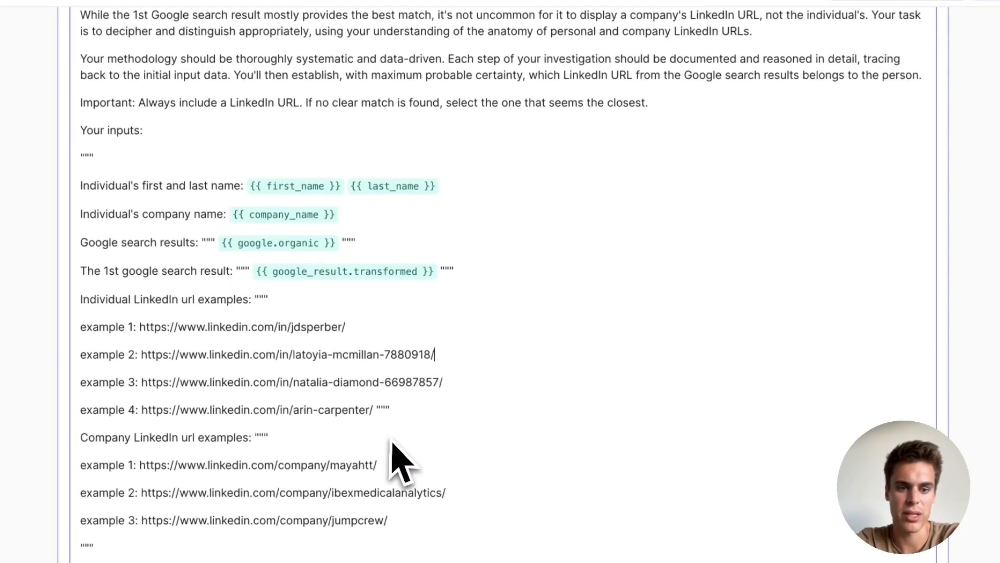
# Compare the Google Search organic results with the prompt's LinkedIn url examples, highlighting the URL of individual example 2.
pyautogui.scroll(-10, 396, 453)
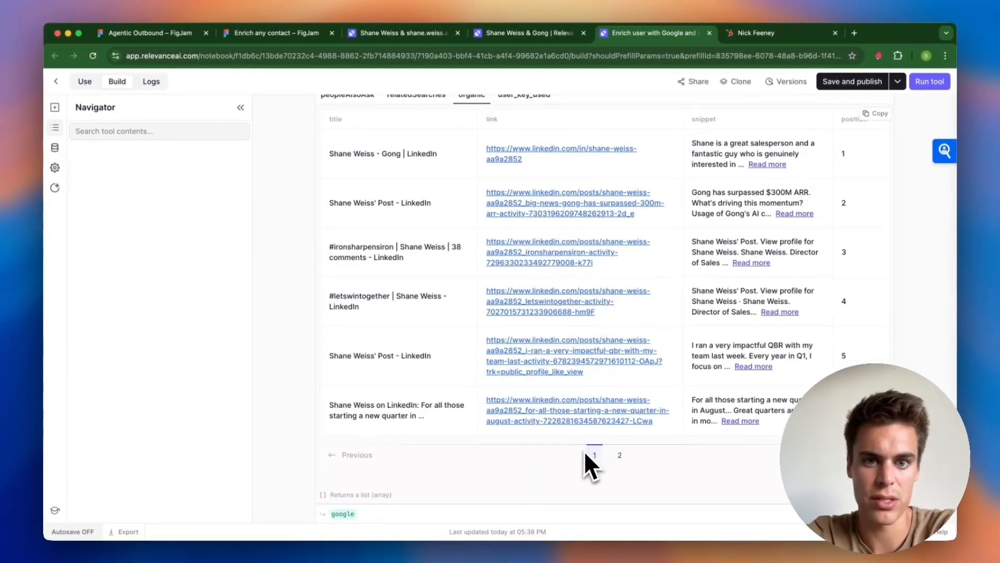
pyautogui.scroll(-15, 584, 450)
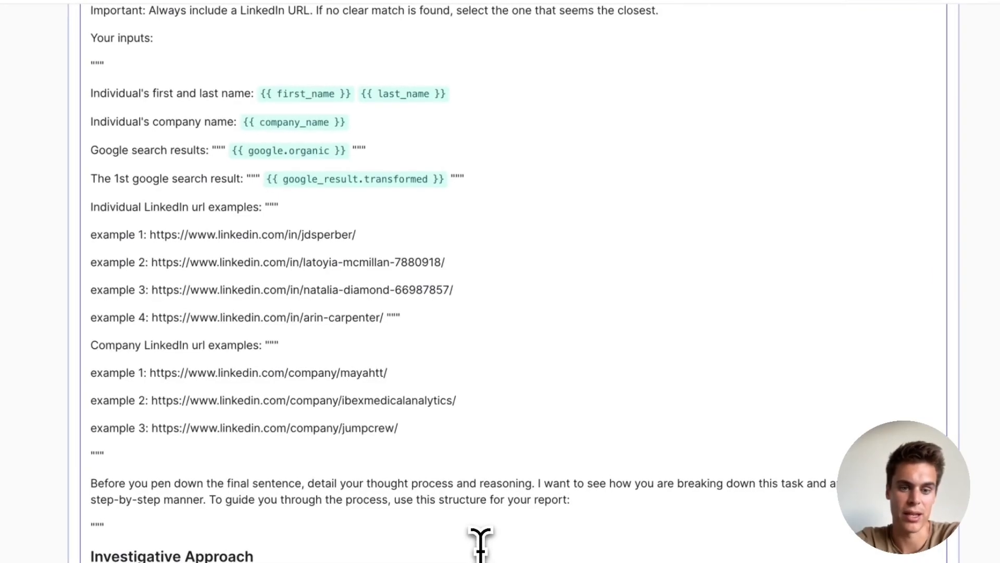
pyautogui.scroll(2, 480, 543)
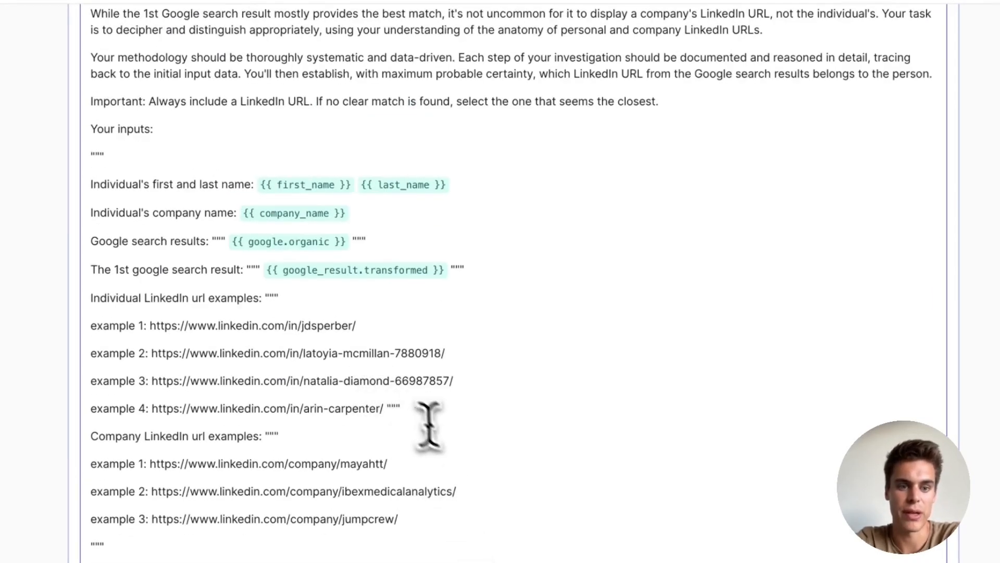
pyautogui.moveTo(148, 354); pyautogui.dragTo(461, 355)
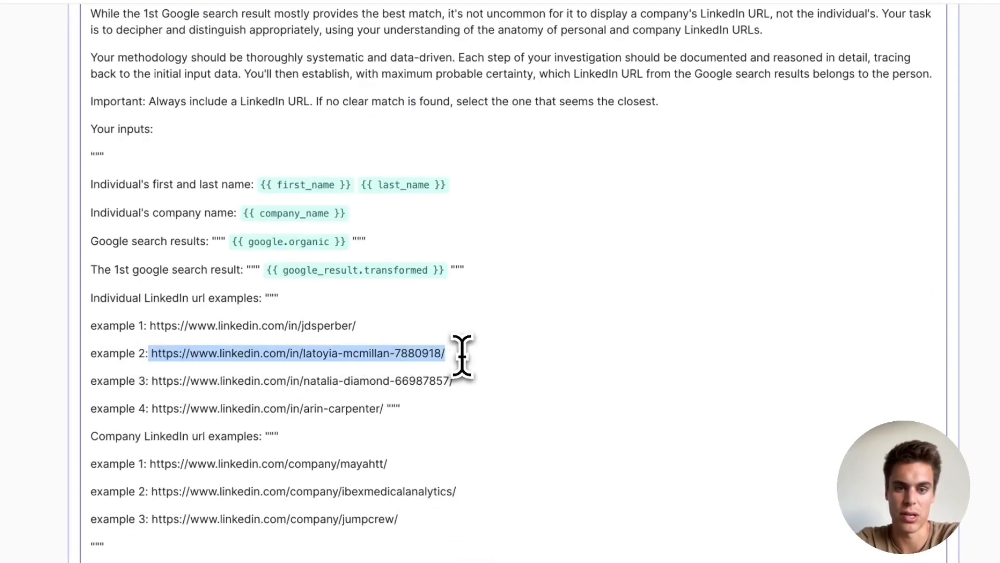
pyautogui.click(468, 359)
pyautogui.scroll(3, 344, 364)
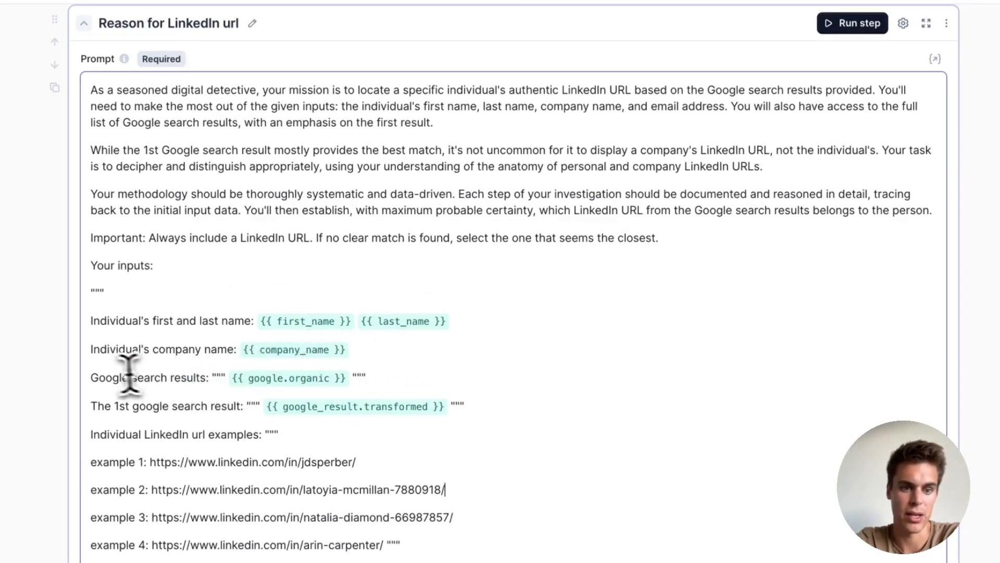
# Examine the prompt's variable inputs, highlighting the lines for the Google search results and the 1st google search result.
pyautogui.moveTo(89, 378); pyautogui.dragTo(418, 374)
pyautogui.click(431, 375)
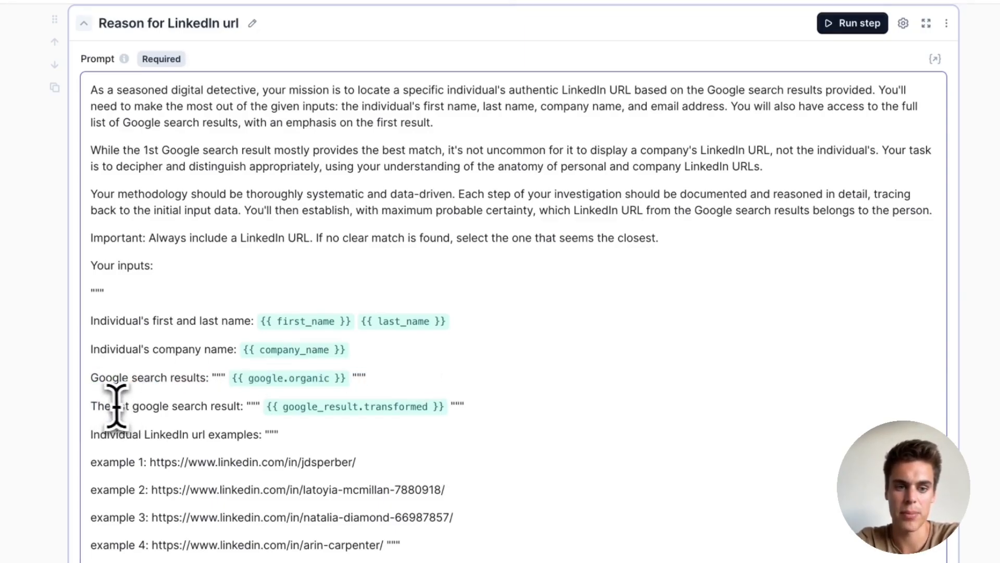
pyautogui.scroll(1, 115, 406)
pyautogui.scroll(-1, 151, 459)
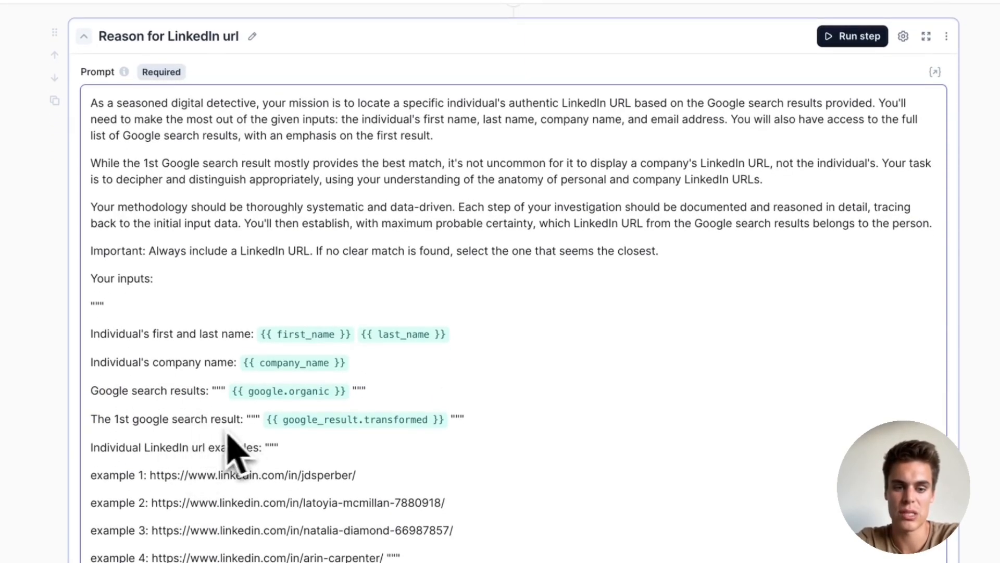
pyautogui.scroll(-1, 235, 446)
pyautogui.scroll(-1, 280, 420)
pyautogui.scroll(1, 279, 423)
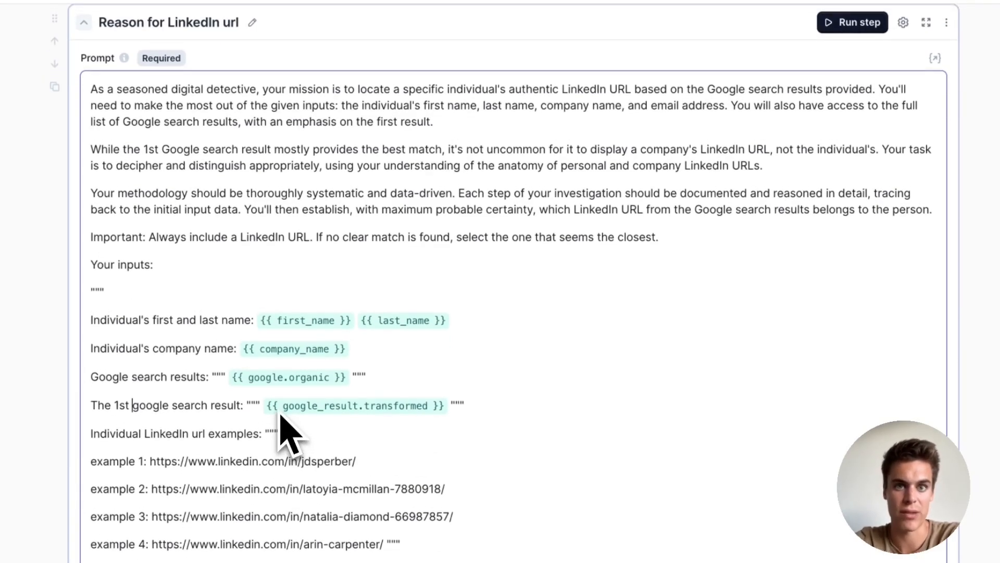
pyautogui.scroll(-1, 284, 432)
pyautogui.moveTo(106, 321); pyautogui.dragTo(436, 329)
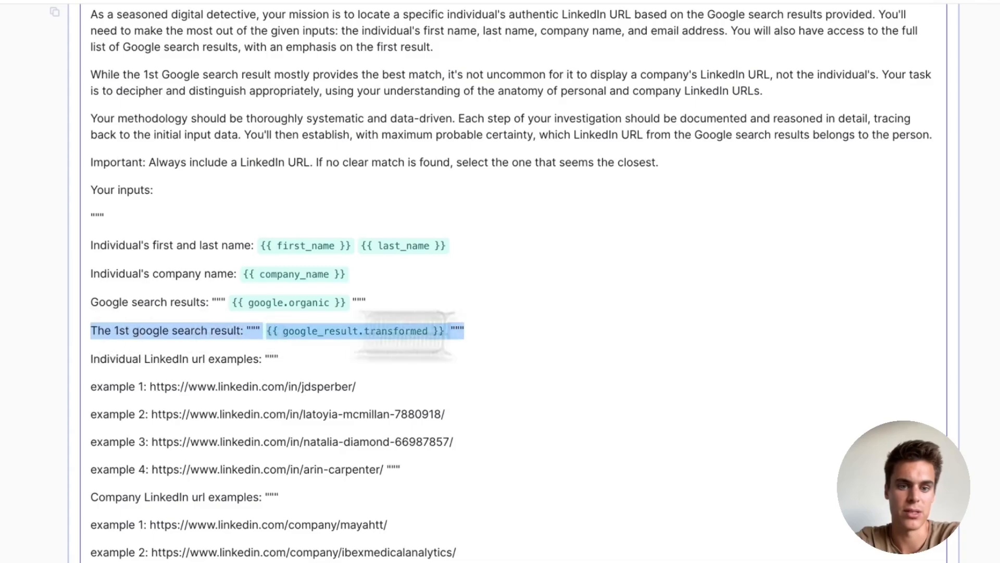
pyautogui.click(600, 332)
# Review the prompt's report structure, the selected model and the Investigative Approach section of the step's answer.
pyautogui.scroll(-8, 594, 340)
pyautogui.scroll(-10, 594, 341)
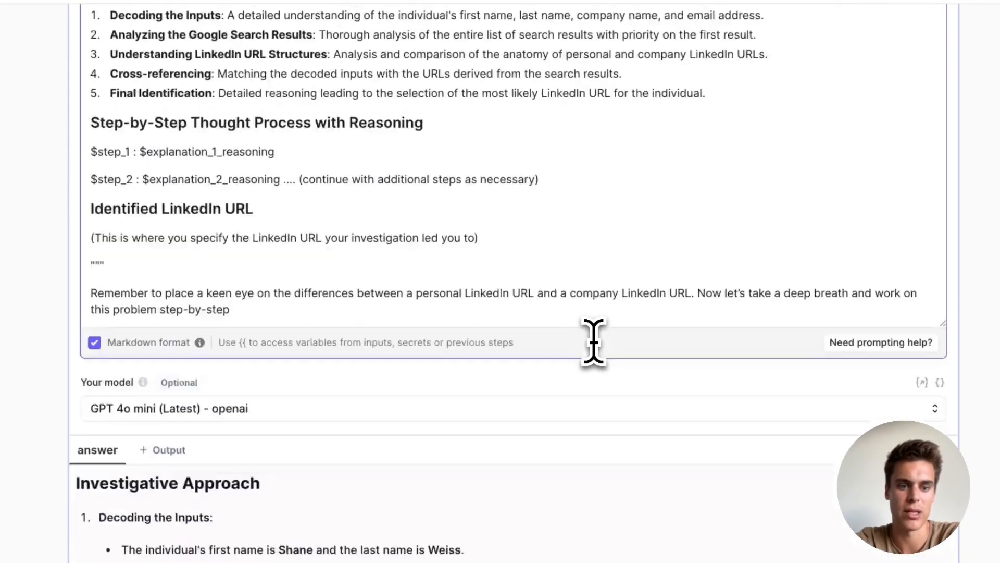
pyautogui.scroll(1, 569, 358)
pyautogui.scroll(1, 527, 341)
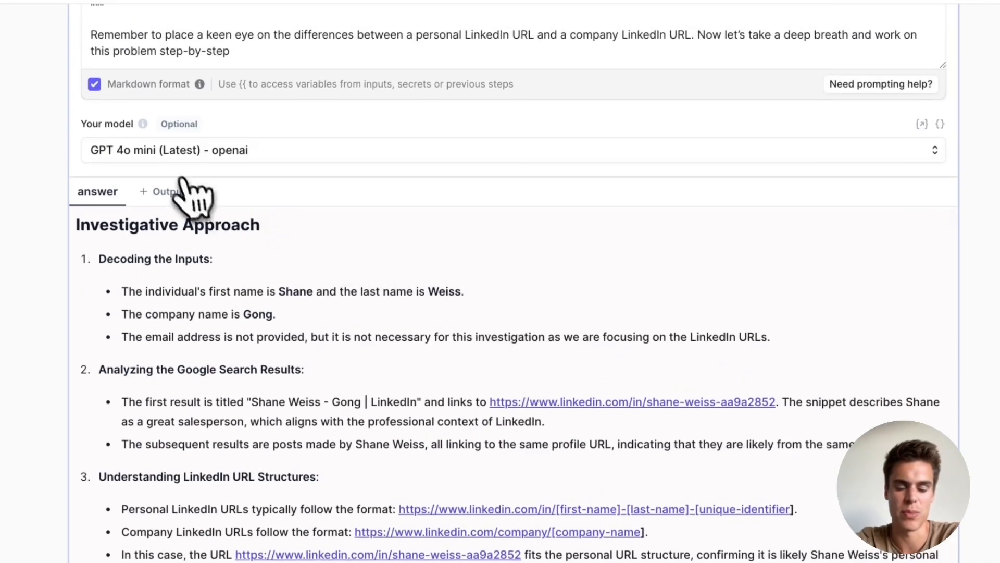
pyautogui.scroll(-3, 420, 413)
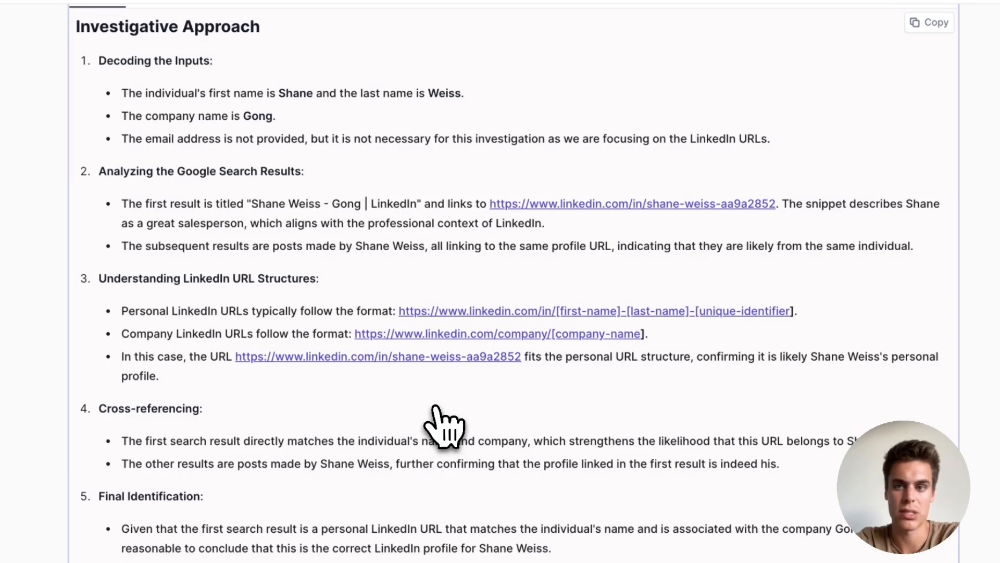
# Highlight the Investigative Approach and step-by-step reasoning structure in the Reason for LinkedIn url prompt, and compare it with the answer.
pyautogui.scroll(9, 447, 424)
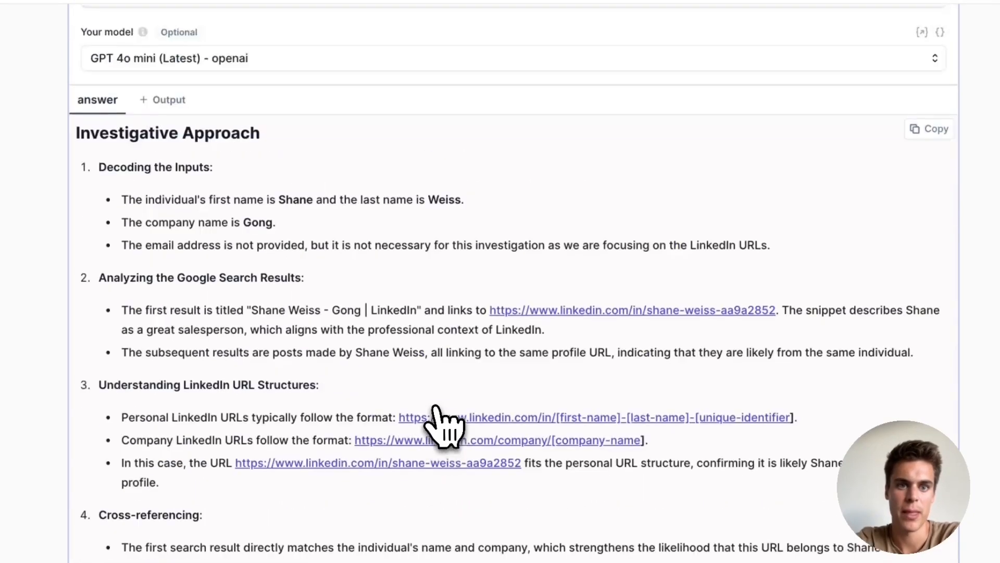
pyautogui.doubleClick(99, 111)
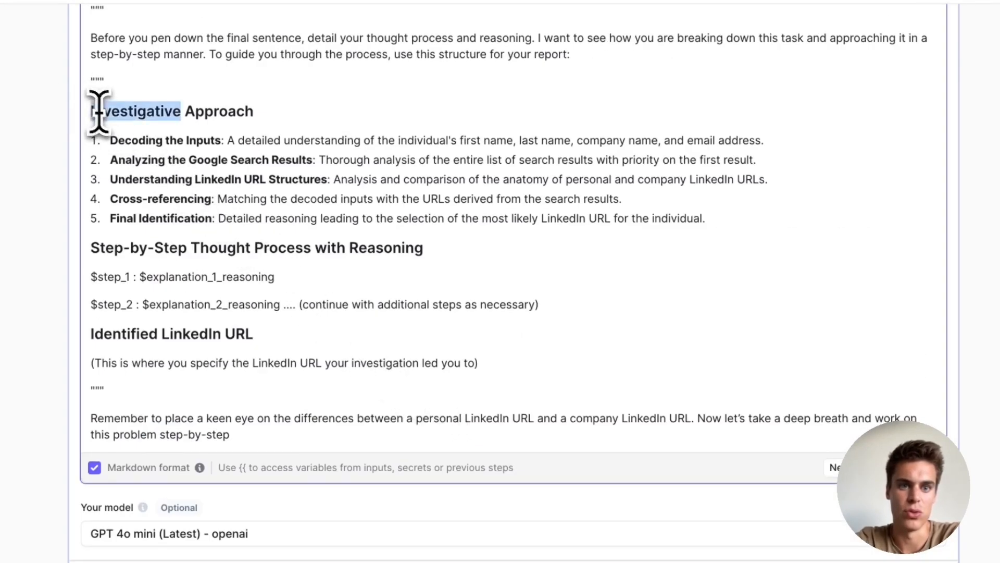
pyautogui.moveTo(99, 111); pyautogui.dragTo(592, 295)
pyautogui.click(599, 275)
pyautogui.scroll(-8, 502, 327)
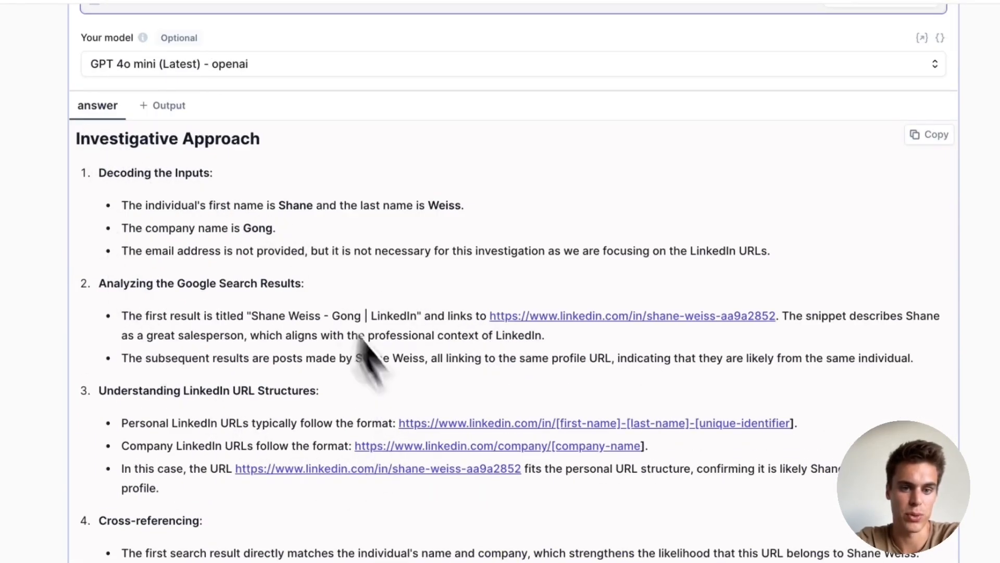
# Read the answer from the Investigative Approach through the step-by-step reasoning, highlighting the Identified LinkedIn URL heading.
pyautogui.scroll(-2, 412, 376)
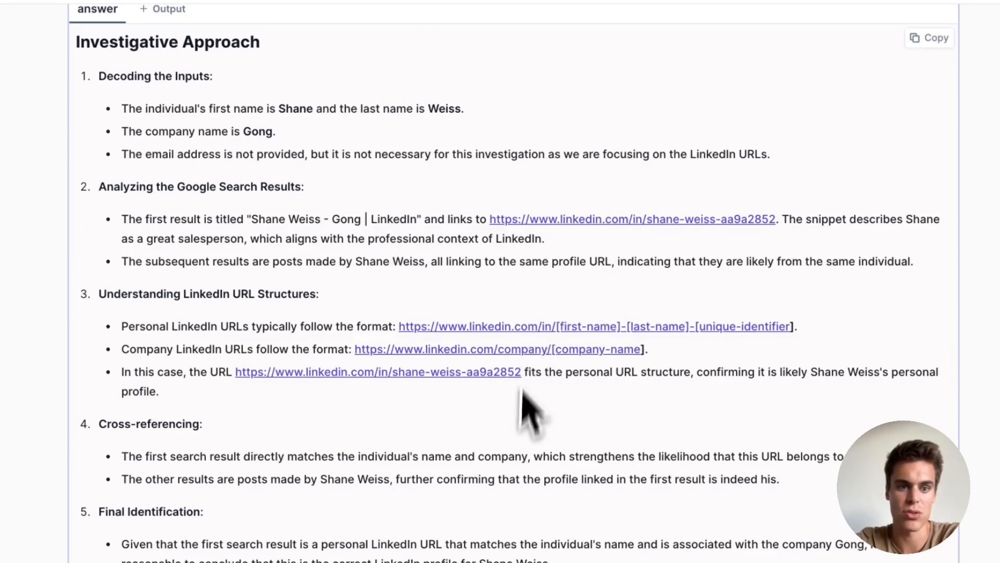
pyautogui.scroll(1, 469, 365)
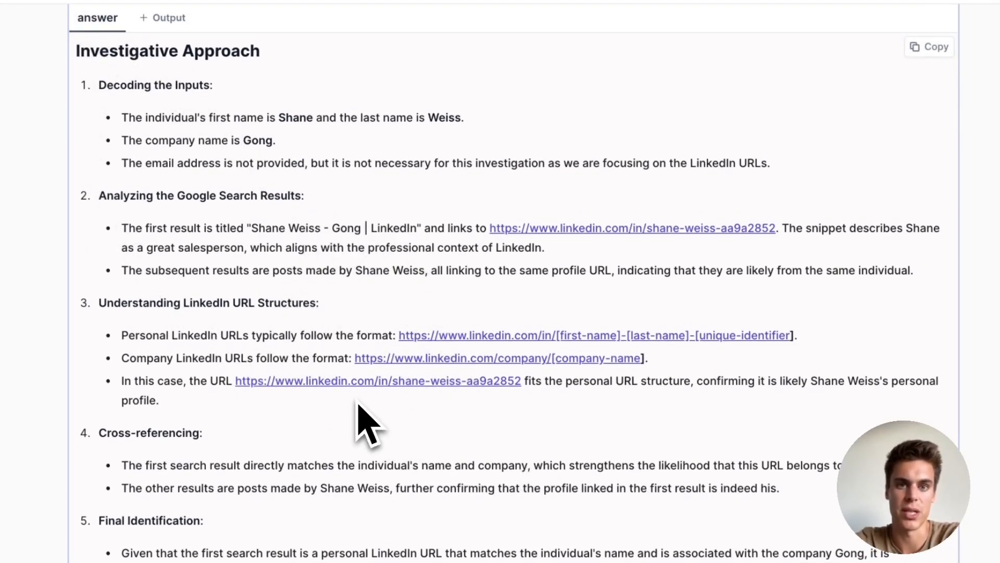
pyautogui.scroll(-10, 359, 404)
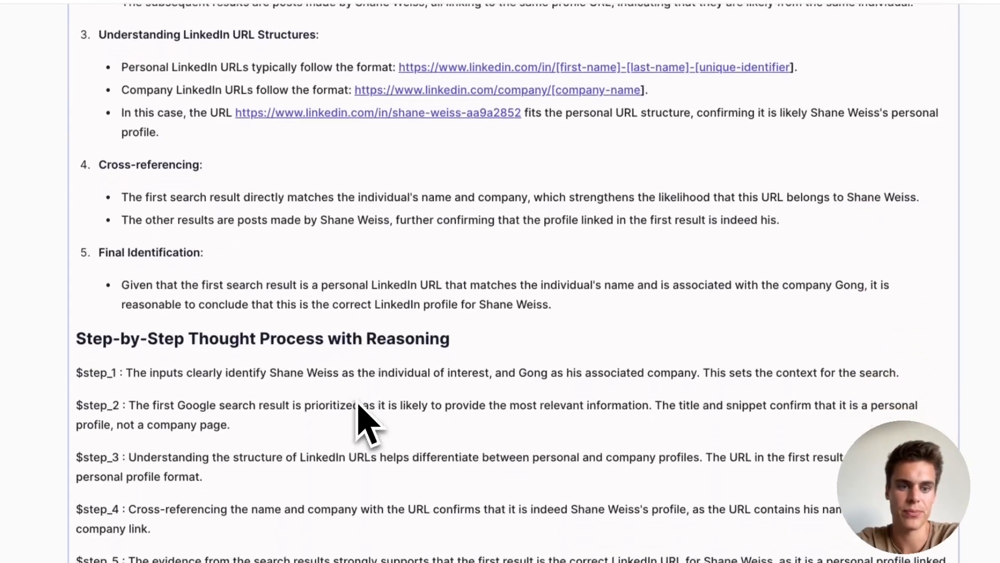
pyautogui.moveTo(76, 353); pyautogui.dragTo(364, 353)
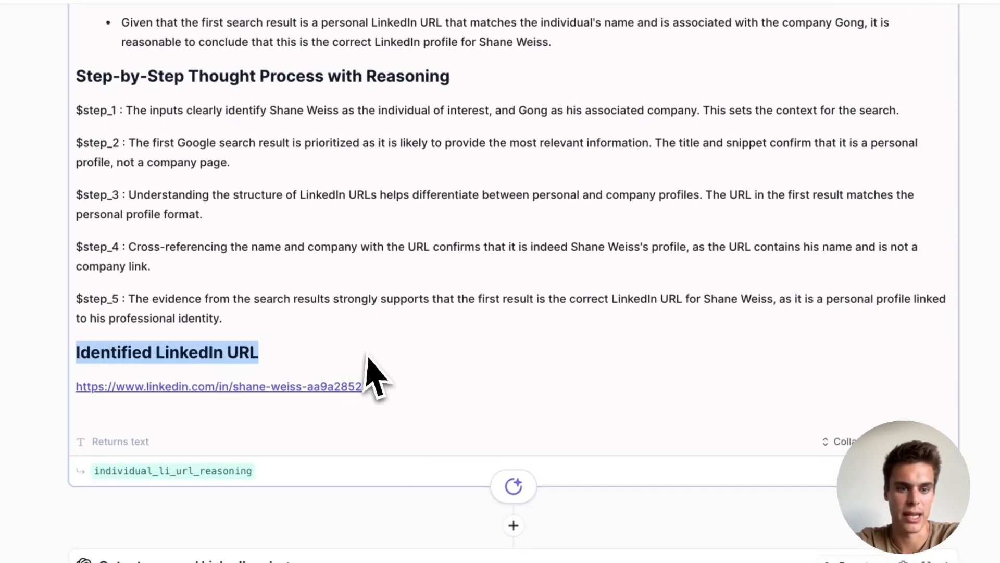
pyautogui.click(362, 354)
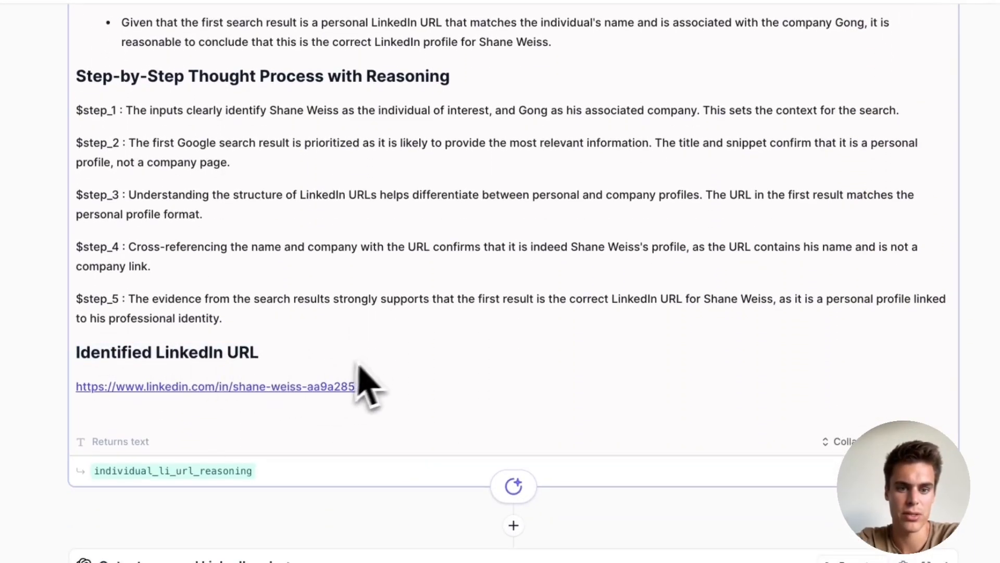
# Expand the Output personal LinkedIn url step and examine its prompt instructions, input variable and answer.
pyautogui.scroll(-3, 276, 400)
pyautogui.click(518, 389)
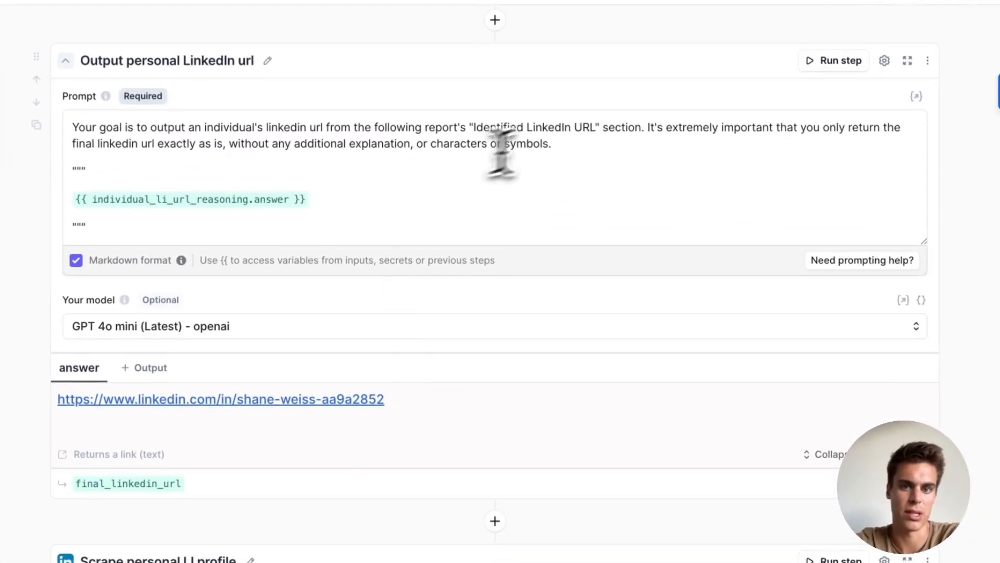
pyautogui.click(651, 282)
pyautogui.tripleClick(567, 142)
pyautogui.click(594, 165)
# Trace the Identified LinkedIn URL section from the reasoning answer back to the prompt's report structure, highlighting the heading in both.
pyautogui.scroll(2, 453, 239)
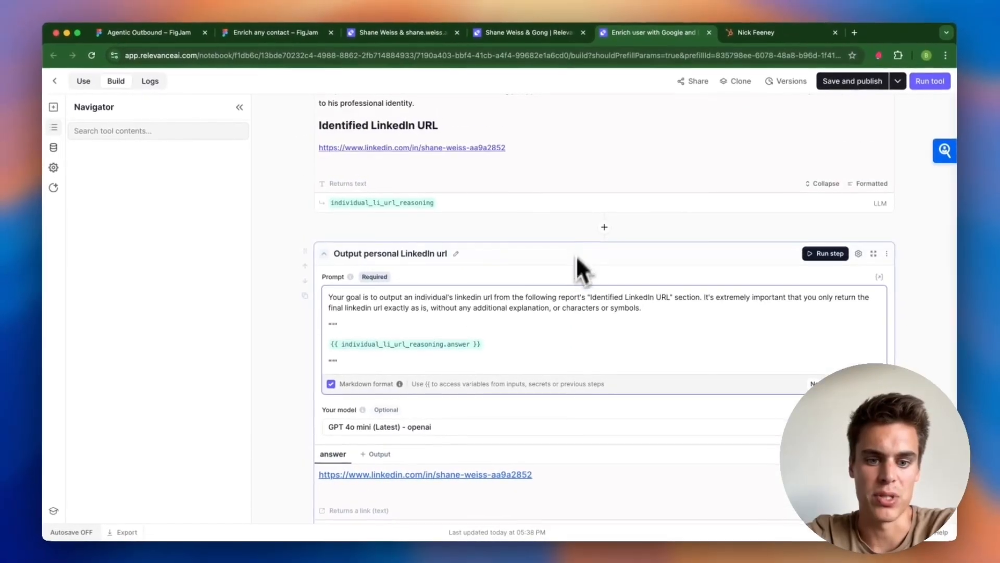
pyautogui.scroll(4, 555, 464)
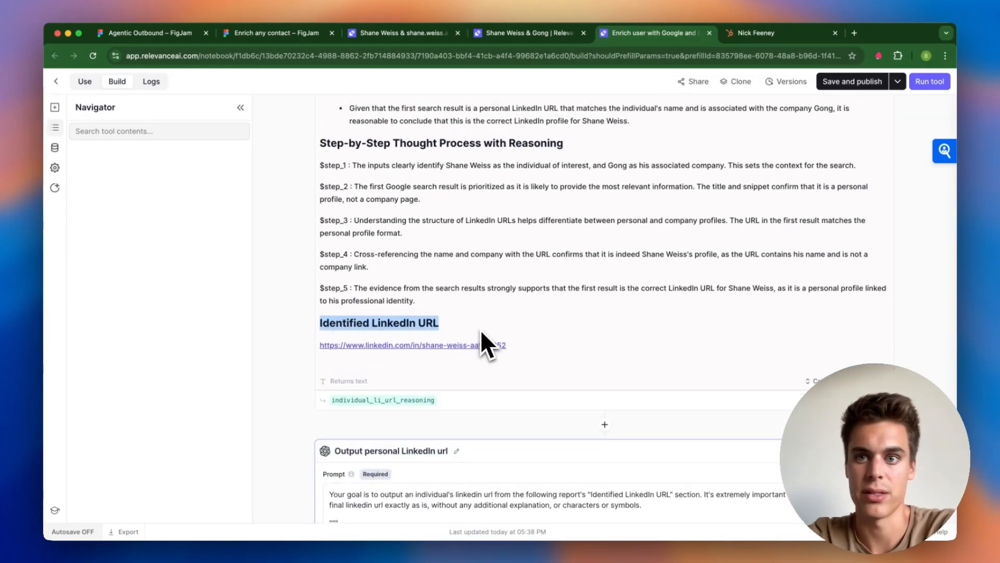
pyautogui.scroll(10, 481, 333)
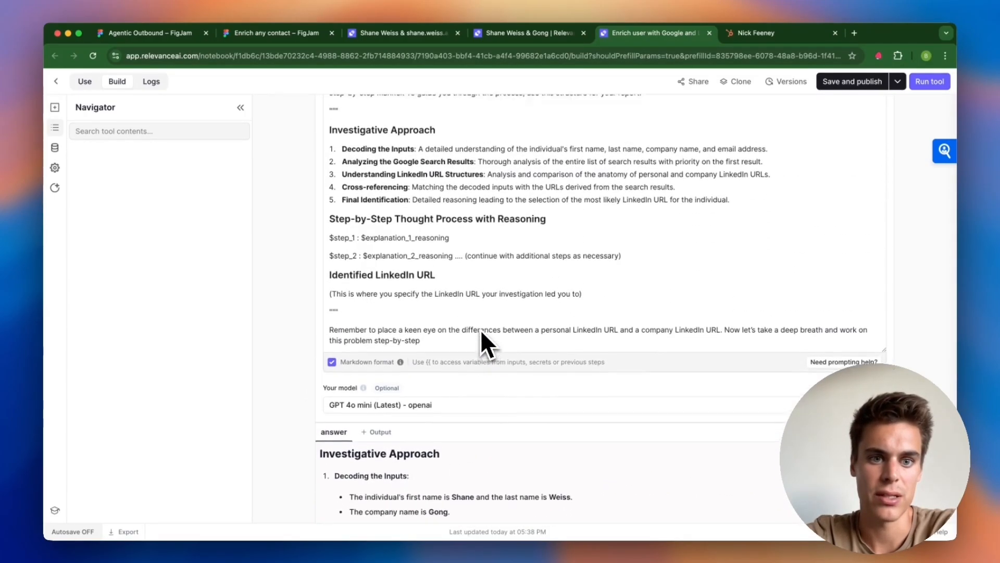
pyautogui.scroll(2, 480, 330)
pyautogui.moveTo(330, 348); pyautogui.dragTo(455, 350)
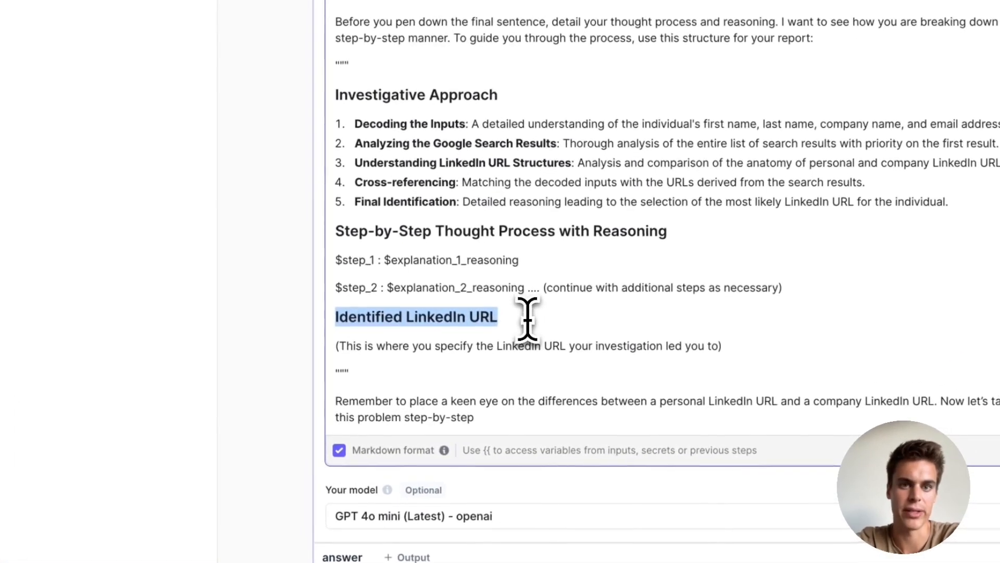
pyautogui.click(536, 320)
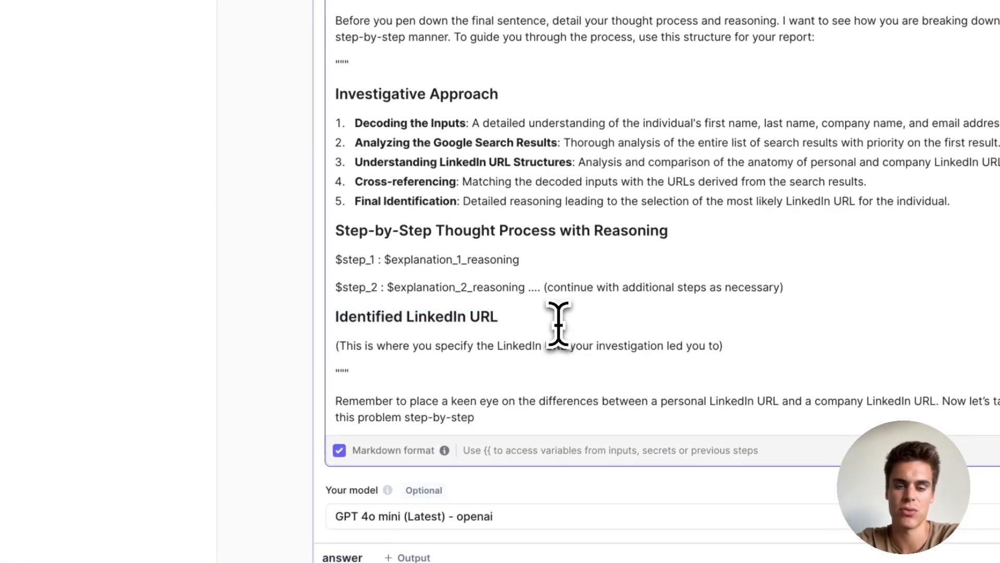
pyautogui.doubleClick(368, 315)
pyautogui.moveTo(369, 315); pyautogui.dragTo(554, 314)
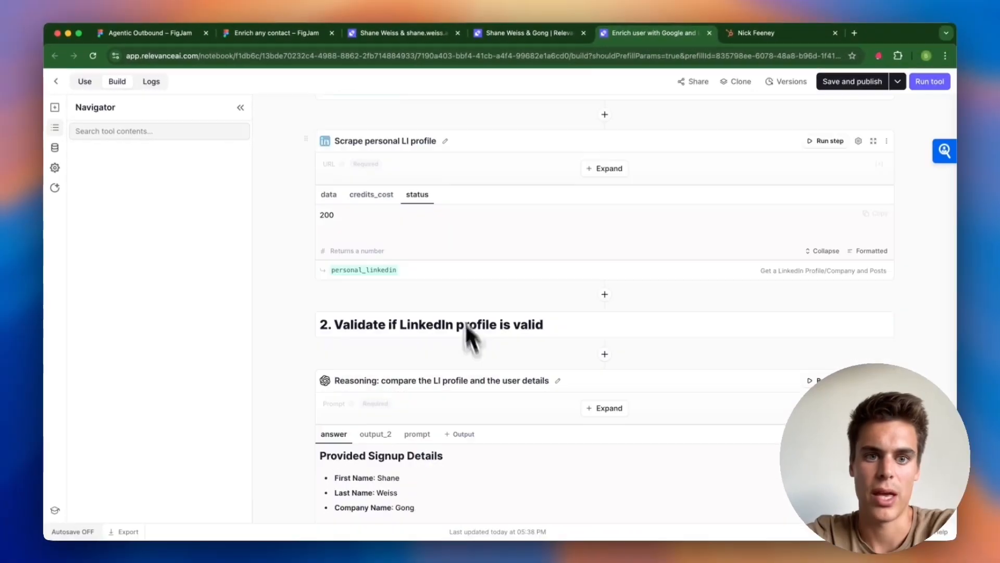
# Show the data output of the Scrape personal LI profile step, expand its settings and compare the URL input with the final_linkedin_url answer.
pyautogui.scroll(2, 467, 327)
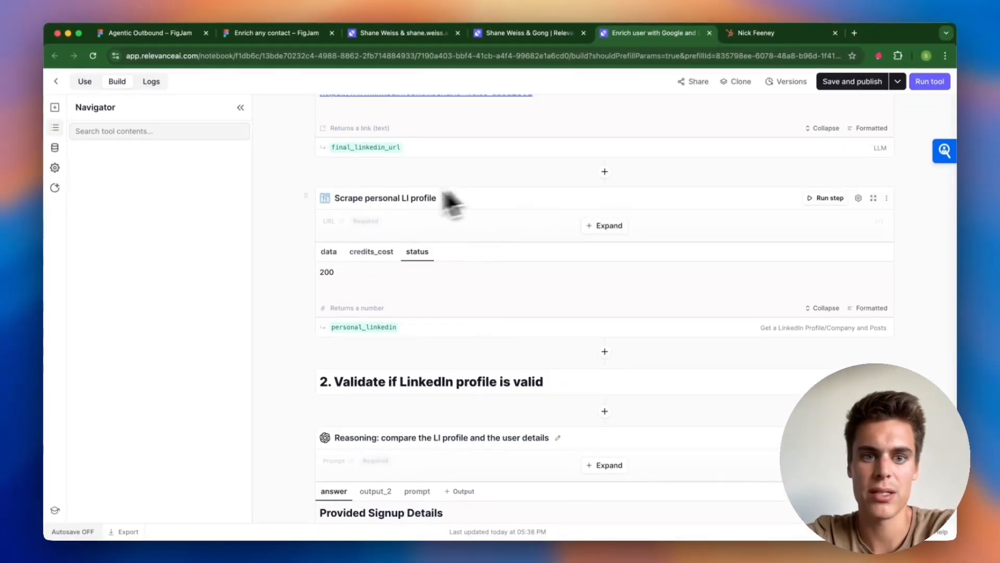
pyautogui.click(337, 255)
pyautogui.click(444, 239)
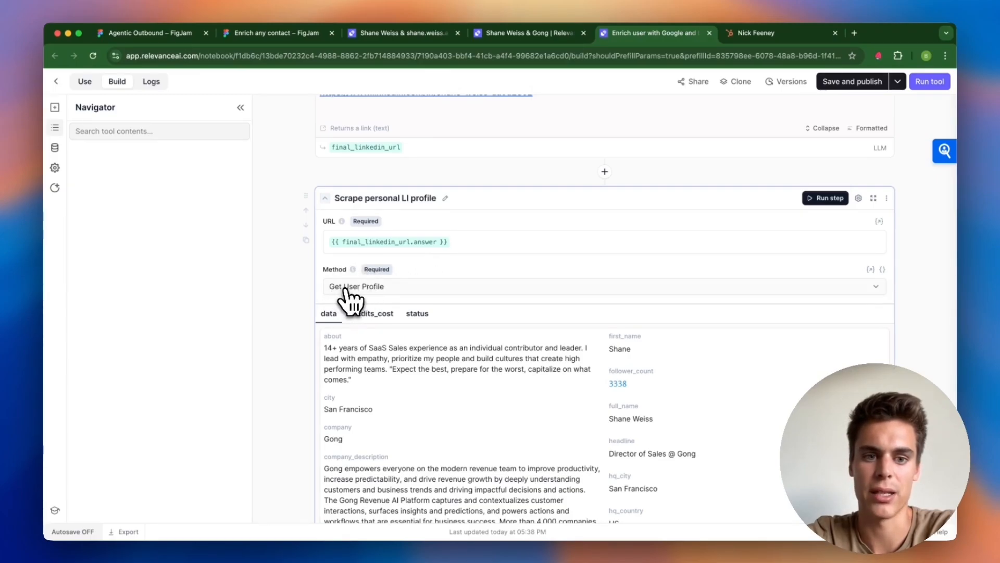
pyautogui.scroll(1, 385, 304)
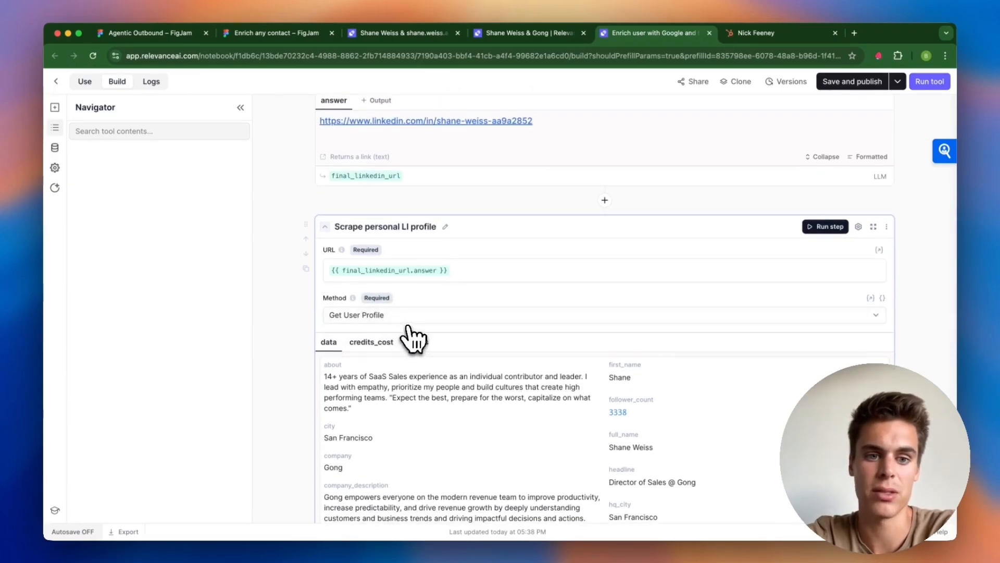
pyautogui.scroll(1, 485, 296)
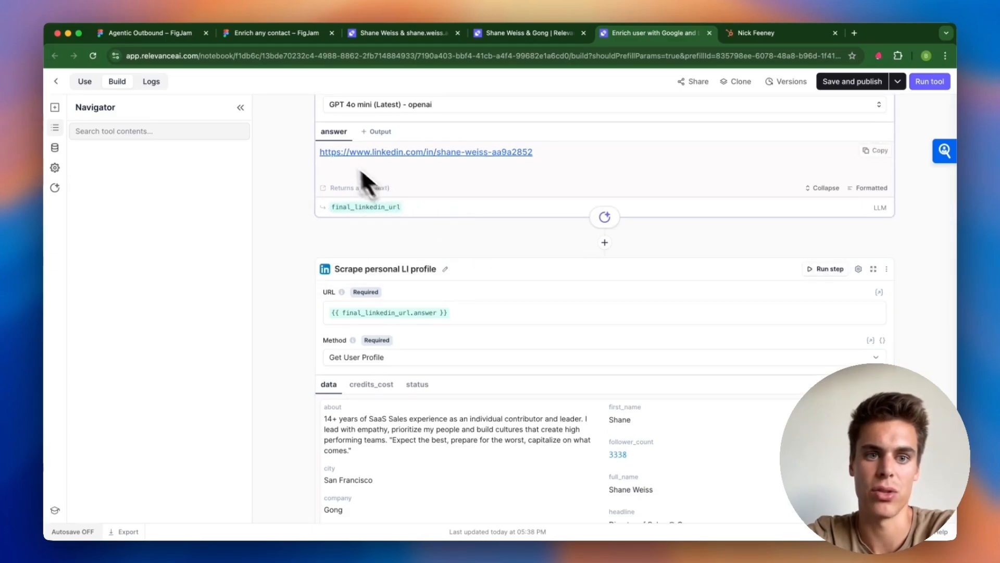
pyautogui.scroll(1, 417, 271)
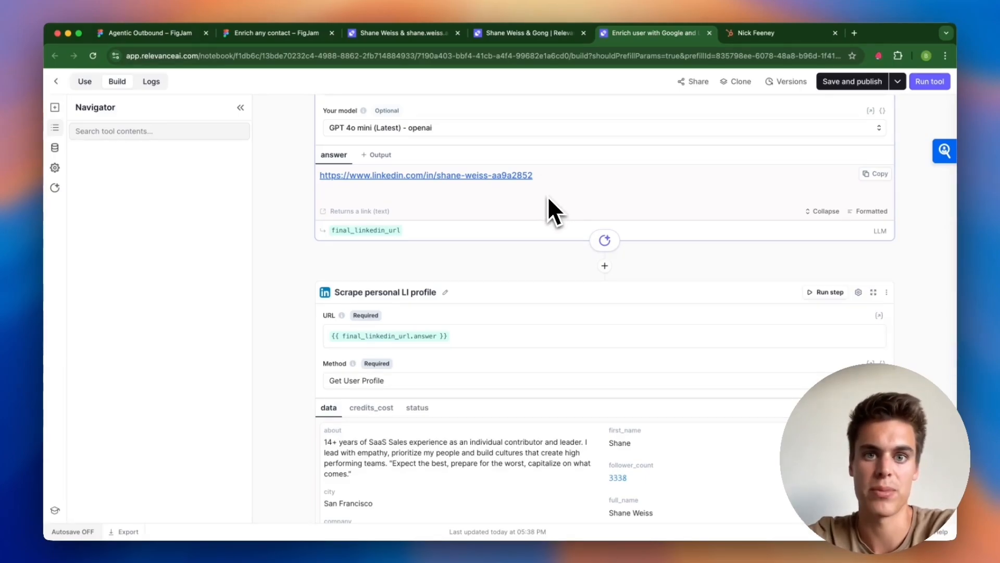
# Read the scraped profile data from the about, city and company fields down to the educations section.
pyautogui.scroll(-5, 549, 197)
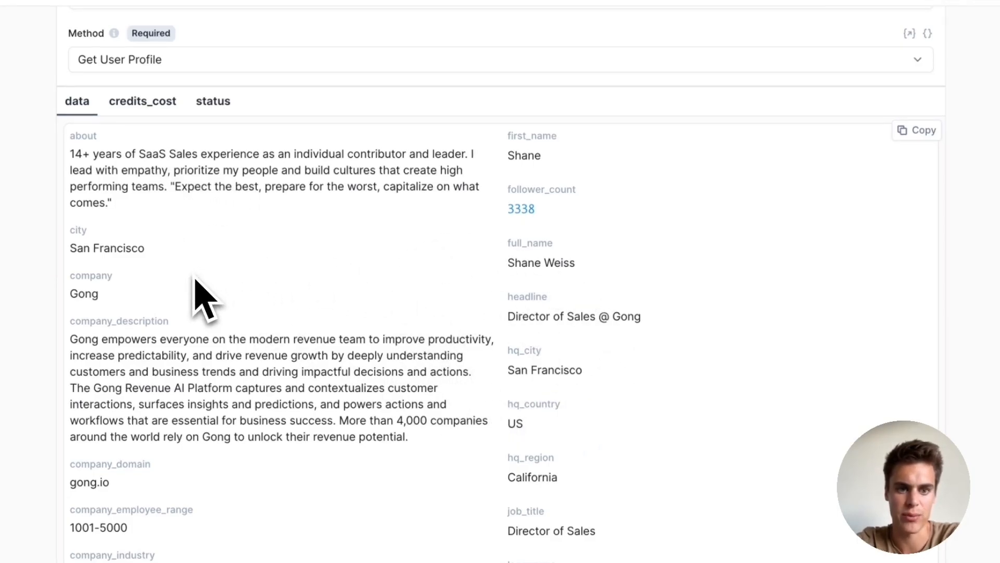
pyautogui.scroll(-1, 194, 281)
pyautogui.scroll(-1, 344, 208)
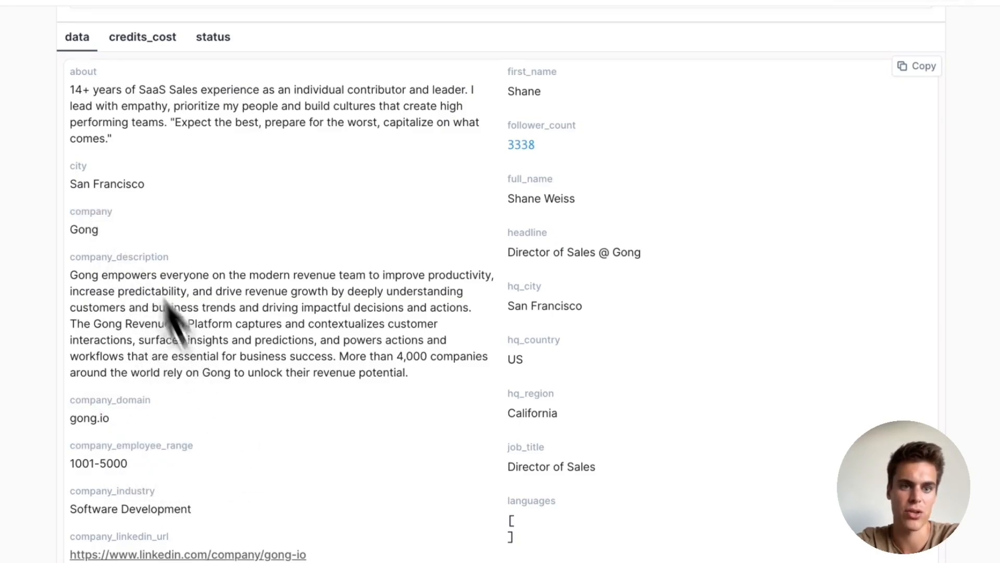
pyautogui.scroll(-2, 402, 256)
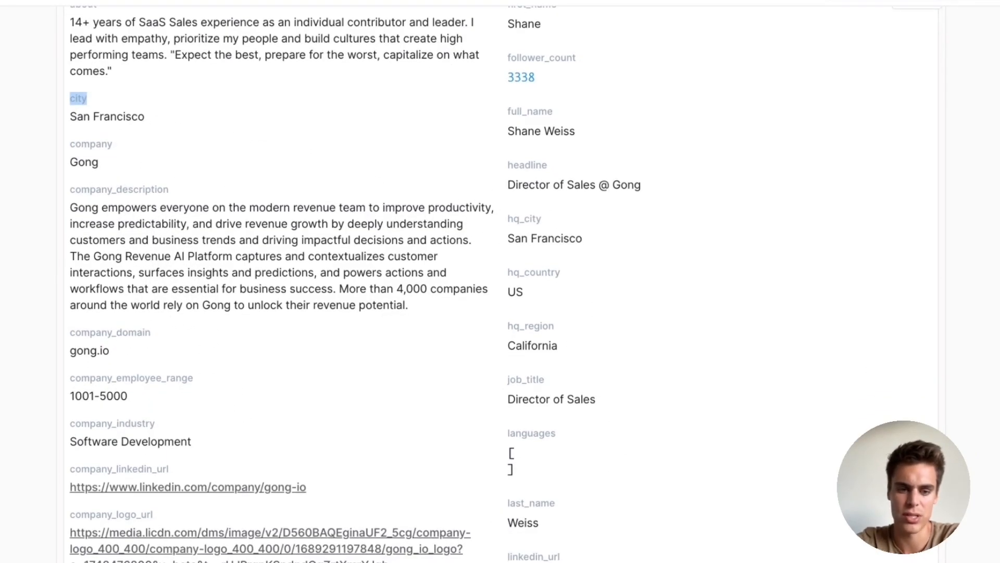
pyautogui.scroll(-4, 281, 281)
pyautogui.scroll(-2, 682, 426)
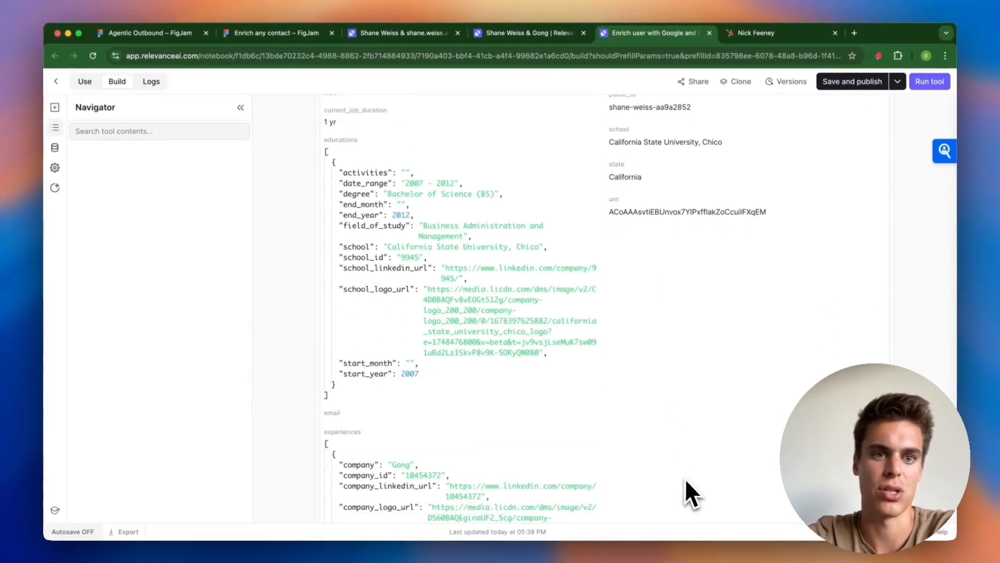
# Look through the experiences entries of the scraped LinkedIn profile data down to the end of the output.
pyautogui.scroll(-15, 477, 429)
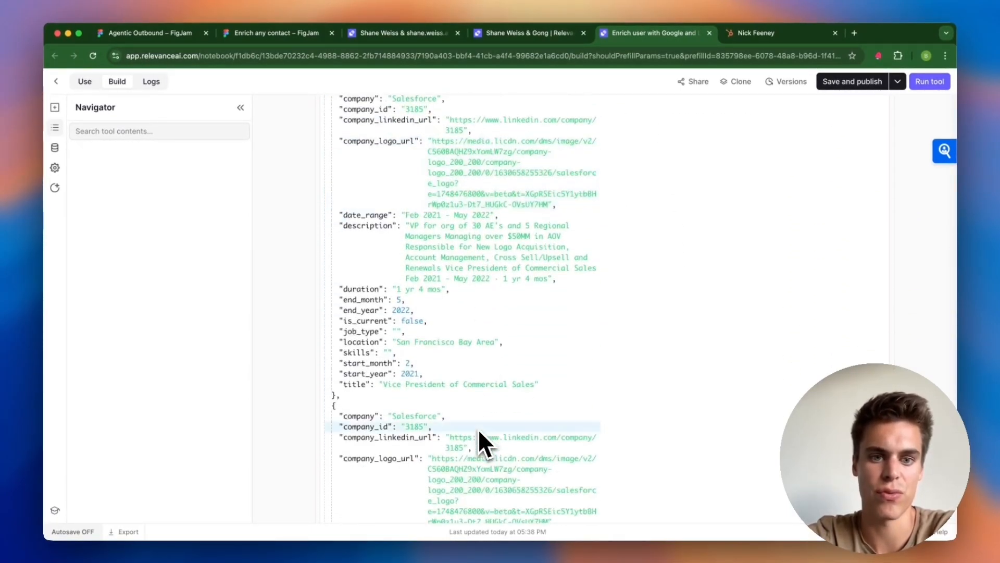
pyautogui.scroll(-15, 478, 432)
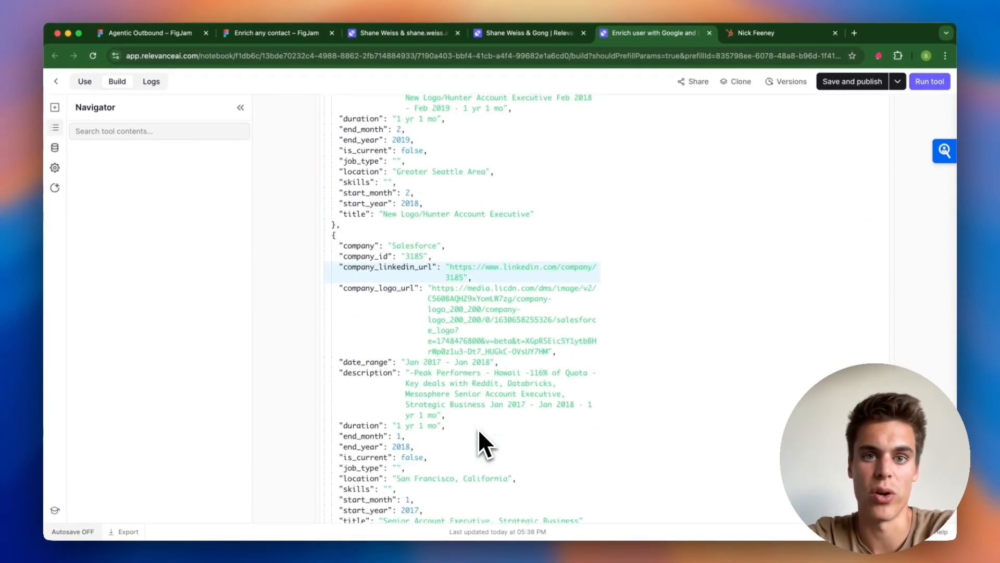
pyautogui.scroll(-15, 477, 428)
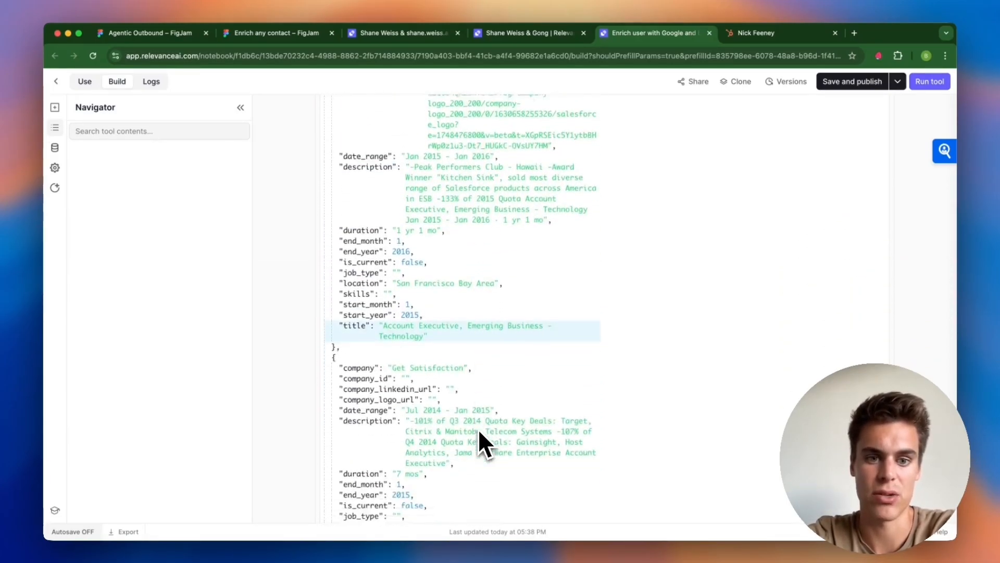
pyautogui.scroll(-10, 478, 428)
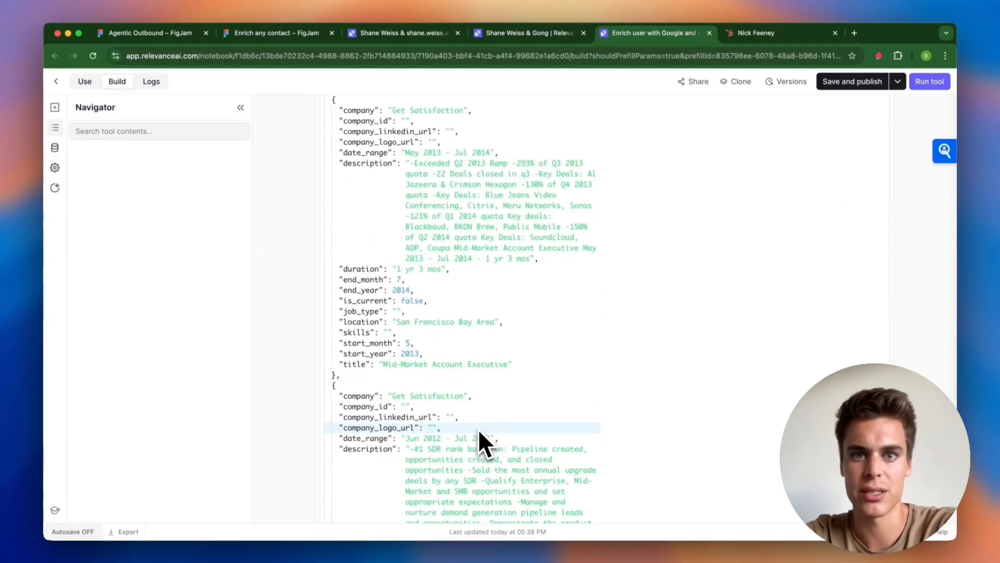
pyautogui.scroll(-20, 479, 430)
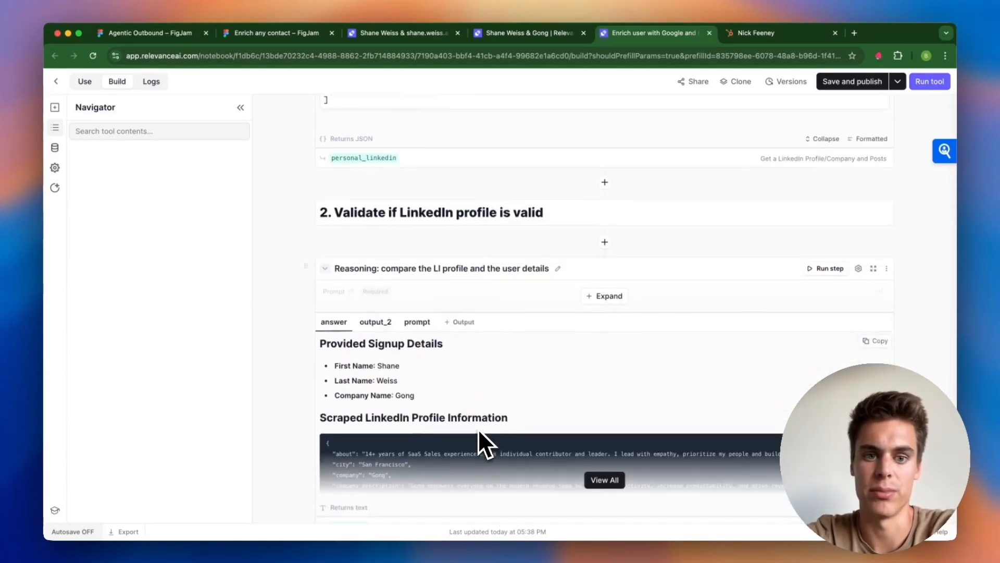
# Expand the "Reasoning: compare the LI profile and the user details" step and highlight the Provided Signup Details in its prompt.
pyautogui.scroll(-5, 478, 429)
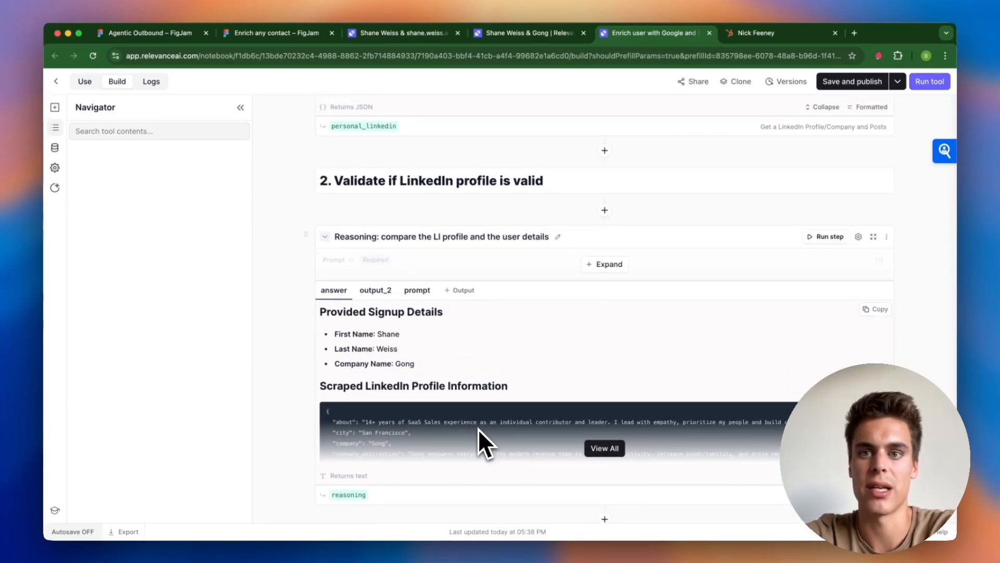
pyautogui.scroll(2, 620, 252)
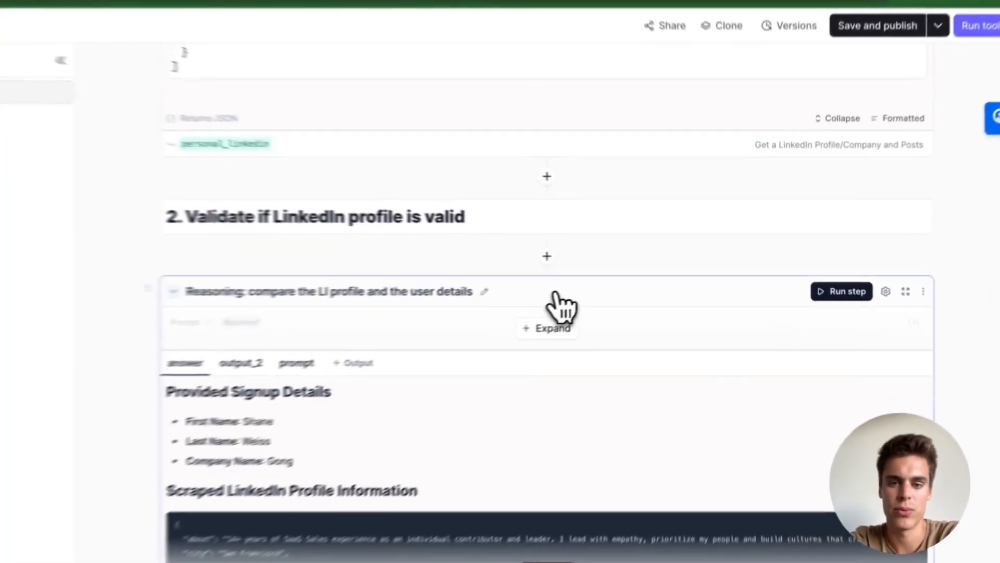
pyautogui.click(604, 307)
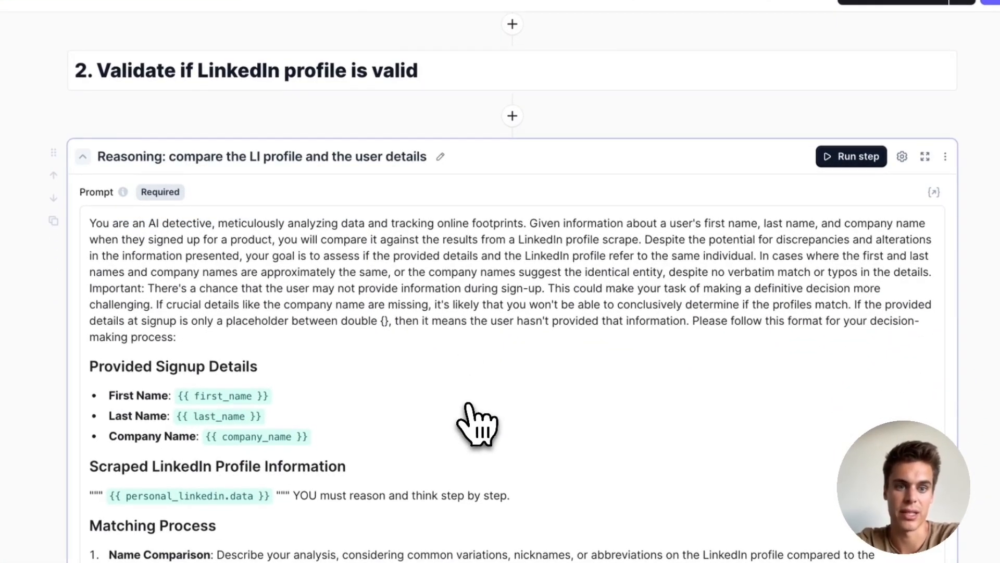
pyautogui.scroll(-2, 477, 424)
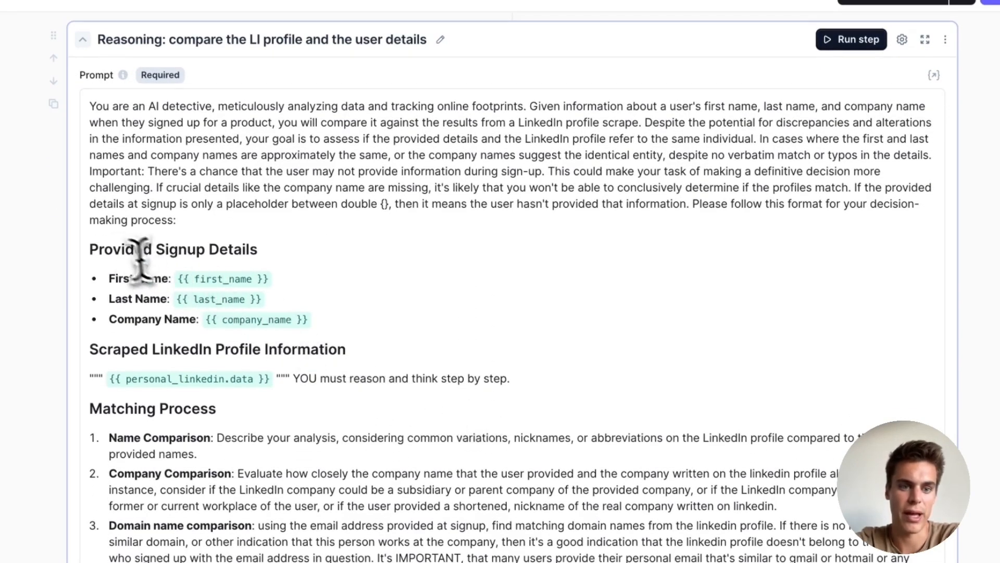
pyautogui.moveTo(91, 250); pyautogui.dragTo(363, 328)
pyautogui.click(363, 327)
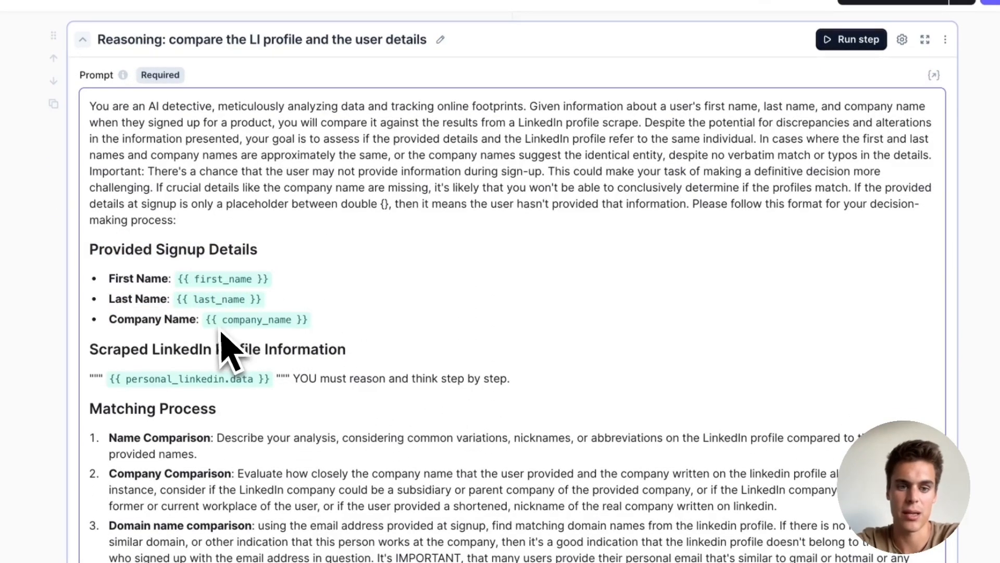
# Highlight the prompt's Scraped LinkedIn Profile Information section and the instruction "must reason and think step by step.".
pyautogui.scroll(-2, 320, 429)
pyautogui.moveTo(90, 283); pyautogui.dragTo(529, 313)
pyautogui.scroll(-2, 537, 321)
pyautogui.moveTo(320, 253); pyautogui.dragTo(513, 253)
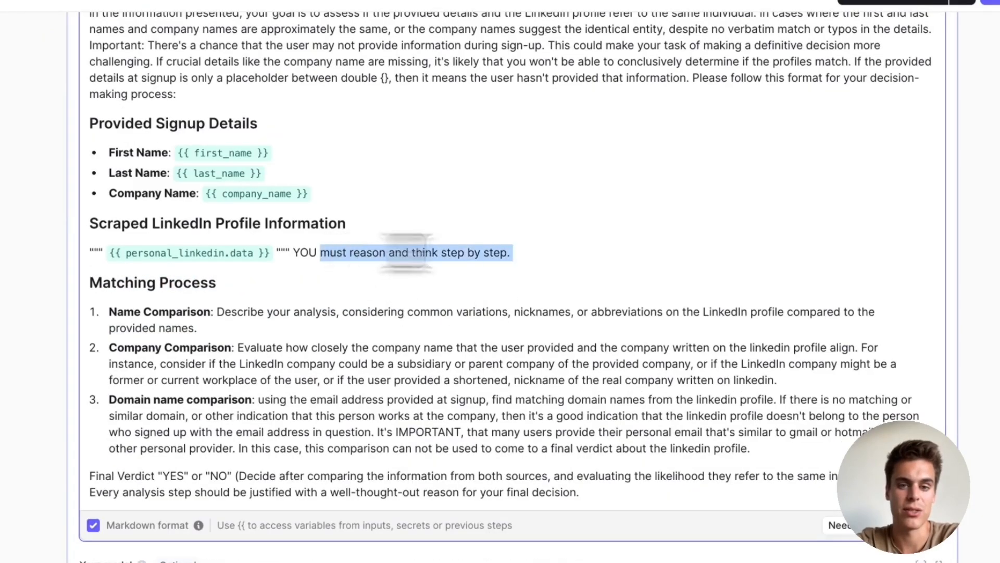
# Highlight the words "reason and think step by step." in the reasoning prompt once more.
pyautogui.click(558, 252)
pyautogui.moveTo(349, 253); pyautogui.dragTo(540, 255)
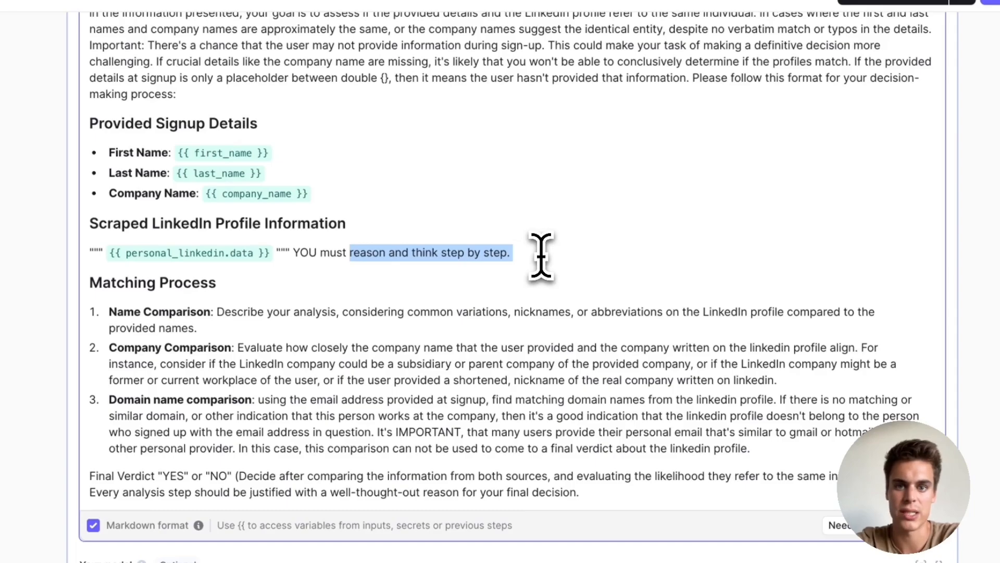
pyautogui.click(540, 254)
# Highlight the prompt's Matching Process items, singling out Name Comparison and Company Comparison.
pyautogui.scroll(-4, 435, 312)
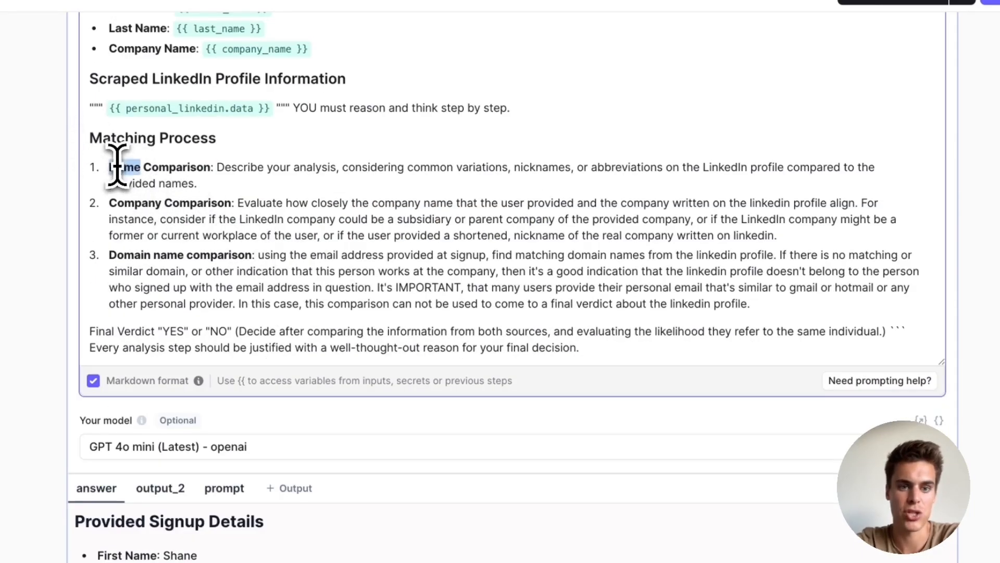
pyautogui.moveTo(117, 165); pyautogui.dragTo(463, 308)
pyautogui.click(475, 300)
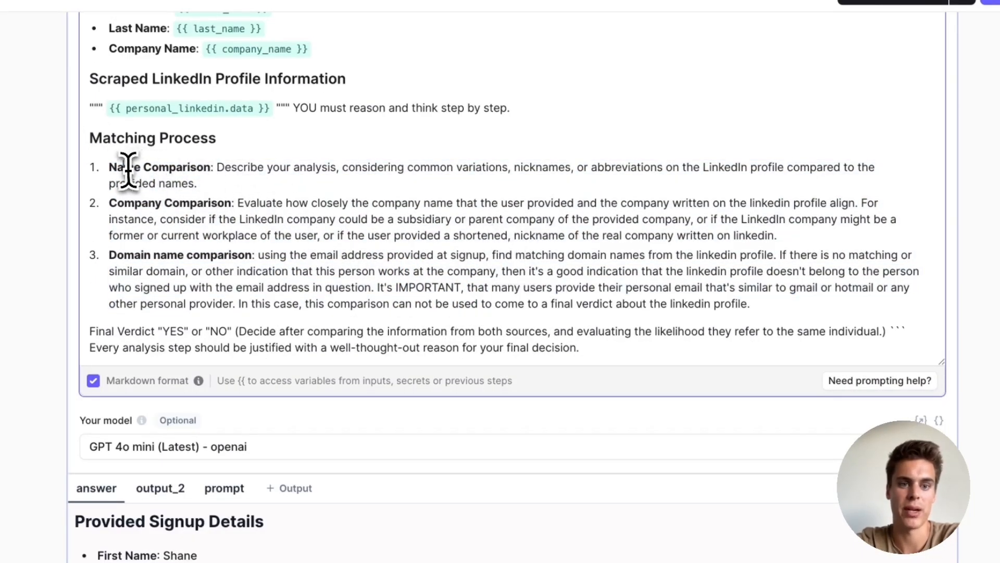
pyautogui.moveTo(110, 167); pyautogui.dragTo(273, 168)
pyautogui.moveTo(109, 203); pyautogui.dragTo(338, 203)
pyautogui.click(404, 217)
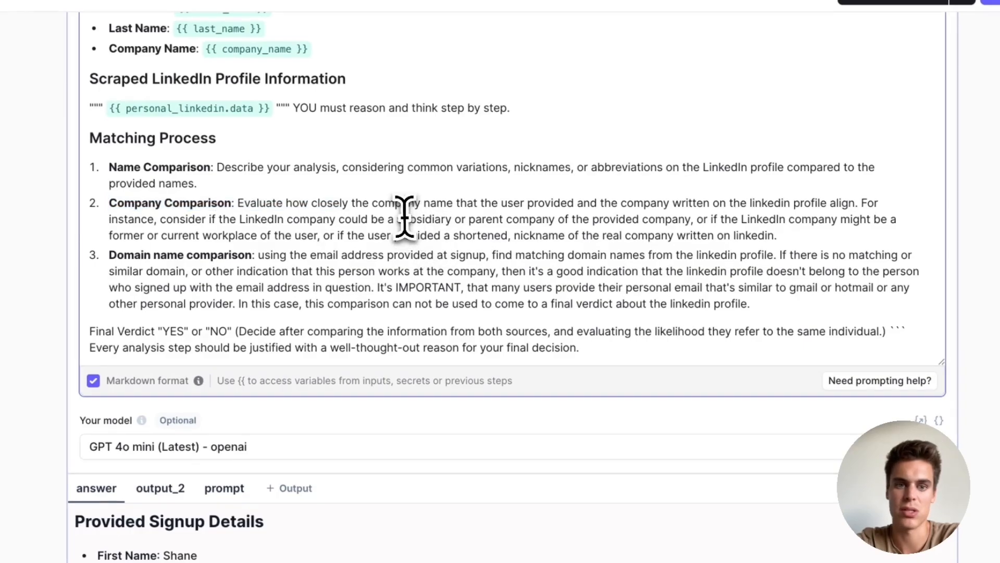
# Highlight the Domain name comparison instructions and the First Name line under Provided Signup Details.
pyautogui.scroll(1, 403, 214)
pyautogui.scroll(-1, 357, 287)
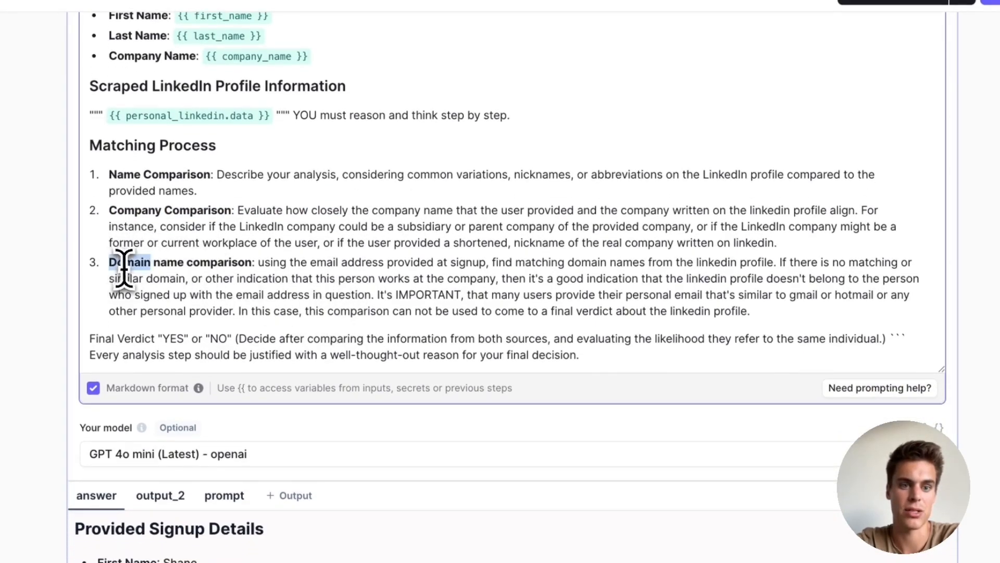
pyautogui.moveTo(124, 268); pyautogui.dragTo(418, 295)
pyautogui.scroll(2, 346, 294)
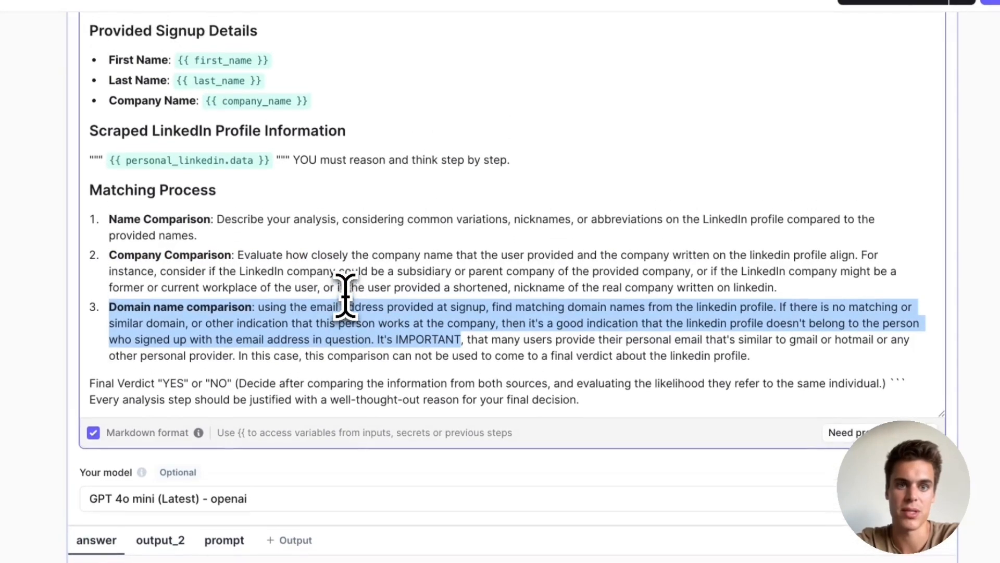
pyautogui.scroll(1, 346, 294)
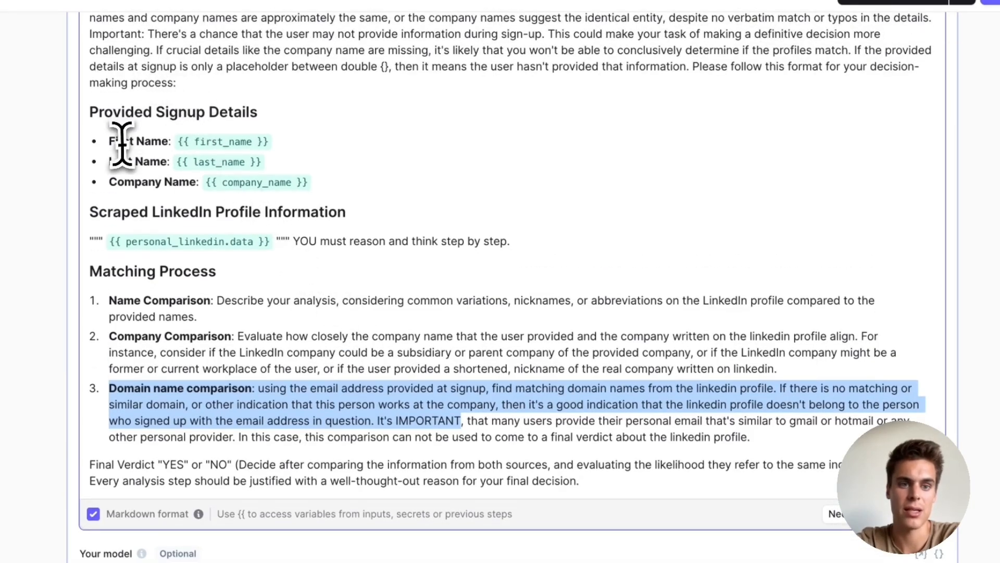
pyautogui.moveTo(109, 141); pyautogui.dragTo(320, 150)
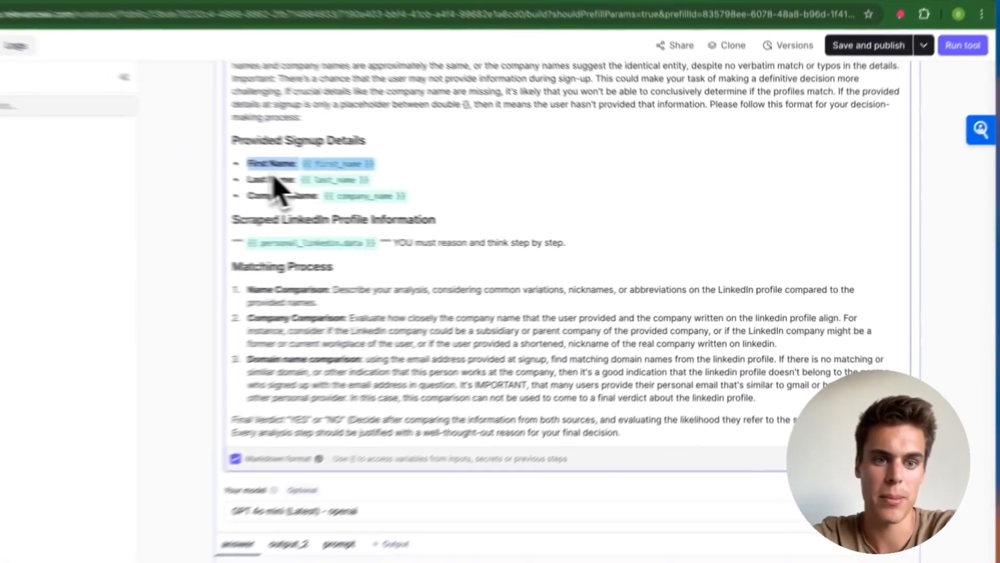
# Look back through the experiences entries in the scraped LinkedIn profile output above the reasoning step.
pyautogui.scroll(4, 140, 155)
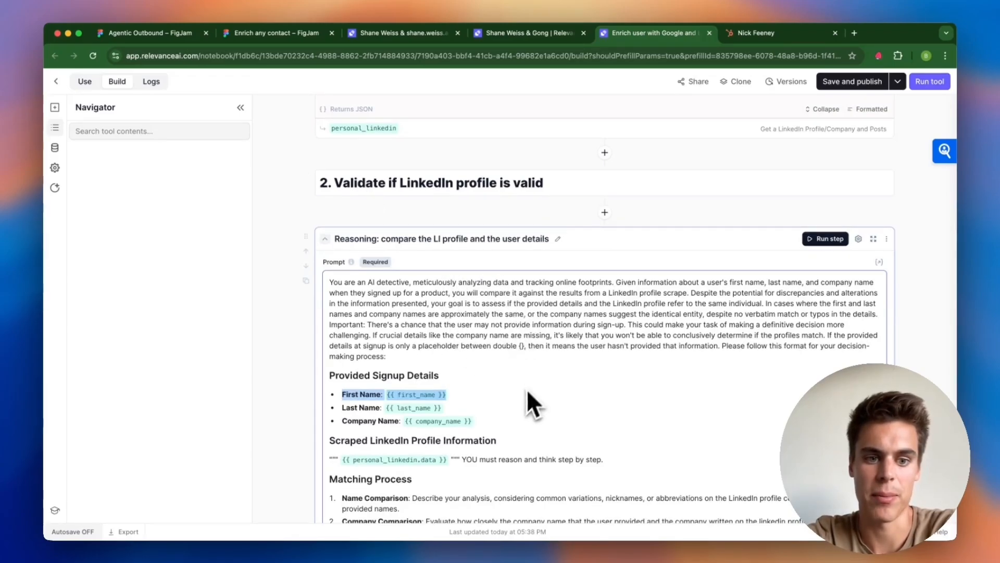
pyautogui.scroll(1, 520, 408)
pyautogui.scroll(6, 471, 427)
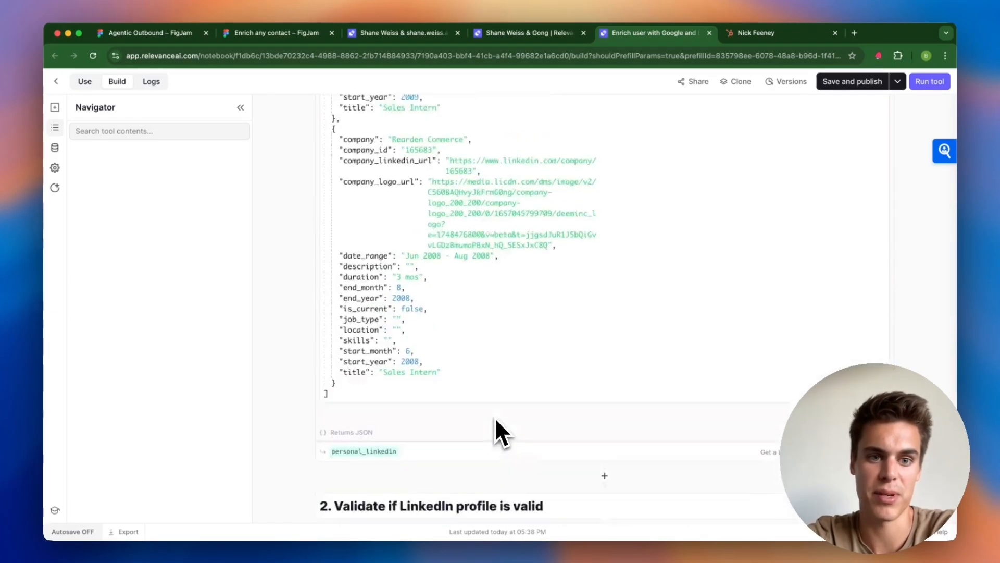
pyautogui.scroll(20, 496, 421)
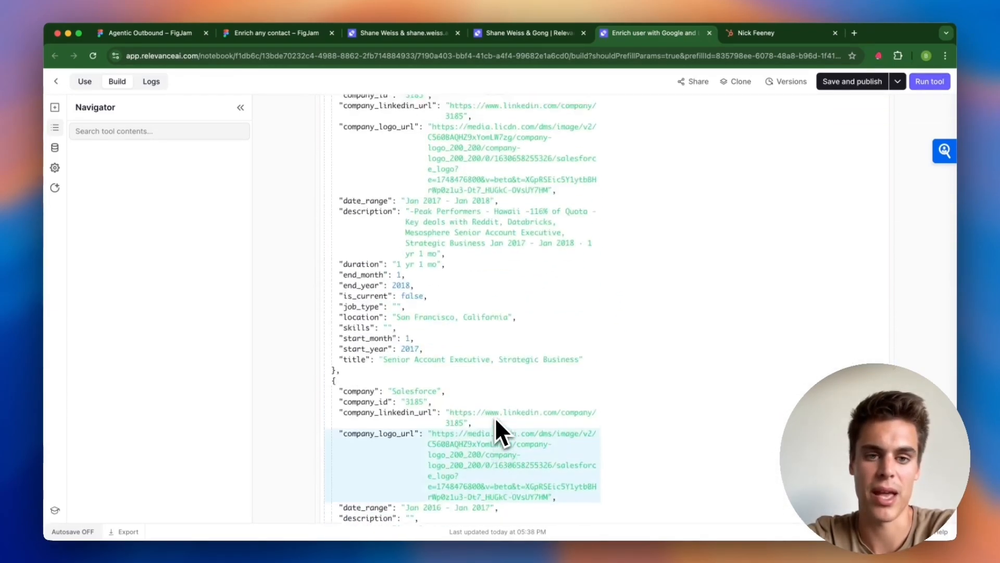
pyautogui.scroll(10, 495, 417)
pyautogui.scroll(-3, 500, 365)
pyautogui.scroll(-1, 599, 386)
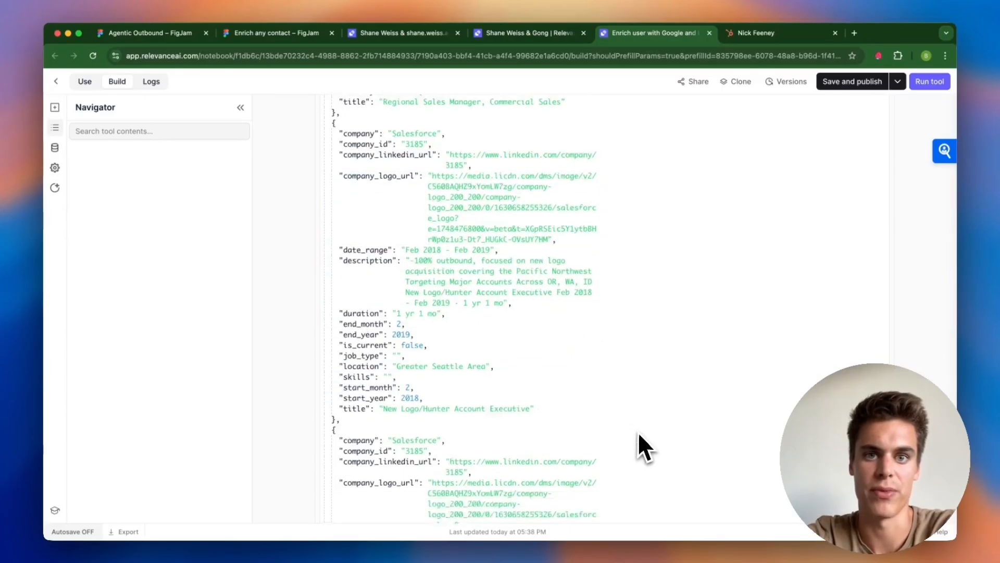
# Read the reasoning step's answer down through its Matching Process comparisons and highlight the Final Verdict line.
pyautogui.scroll(-20, 638, 432)
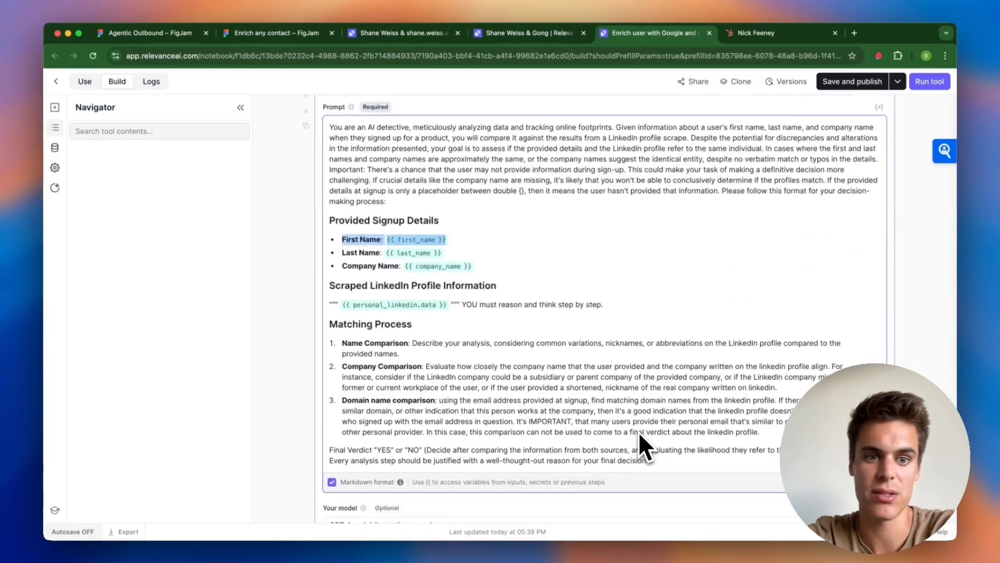
pyautogui.scroll(-10, 638, 433)
pyautogui.click(608, 284)
pyautogui.scroll(-5, 554, 354)
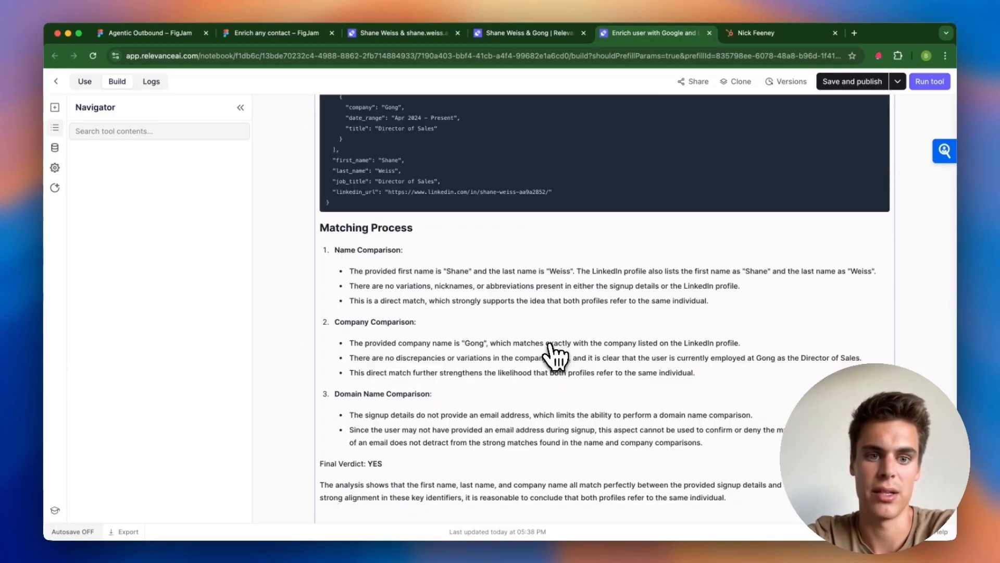
pyautogui.scroll(-5, 554, 357)
pyautogui.scroll(2, 553, 357)
pyautogui.moveTo(328, 283); pyautogui.dragTo(505, 286)
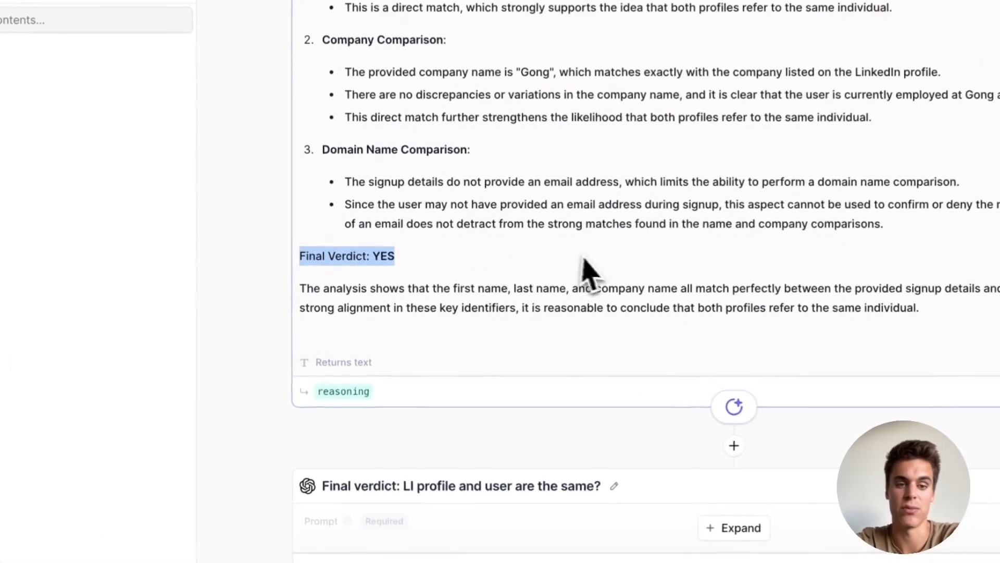
pyautogui.click(463, 254)
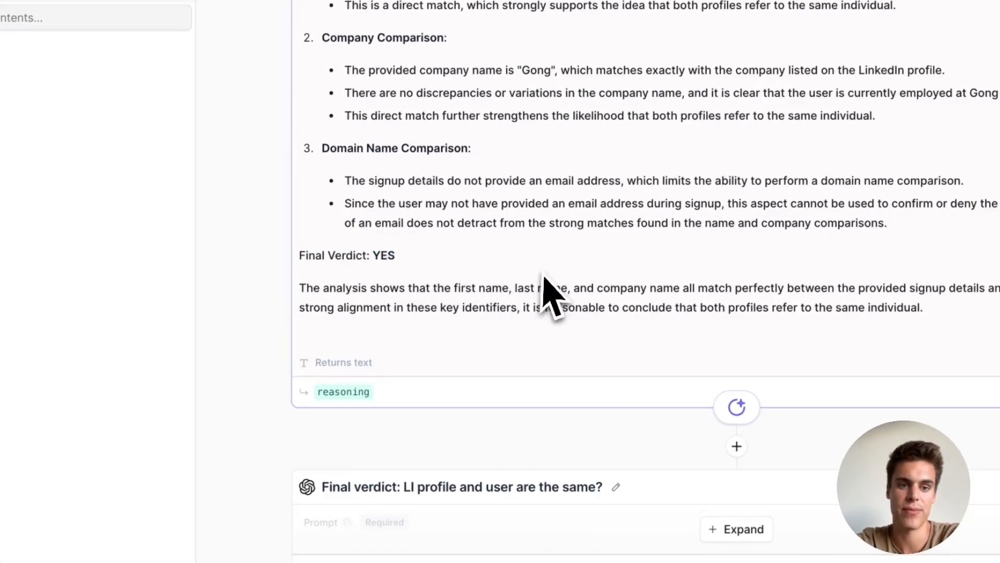
# Expand the "Final verdict: LI profile and user are the same?" step to read its prompt.
pyautogui.scroll(-2, 544, 276)
pyautogui.scroll(-2, 545, 277)
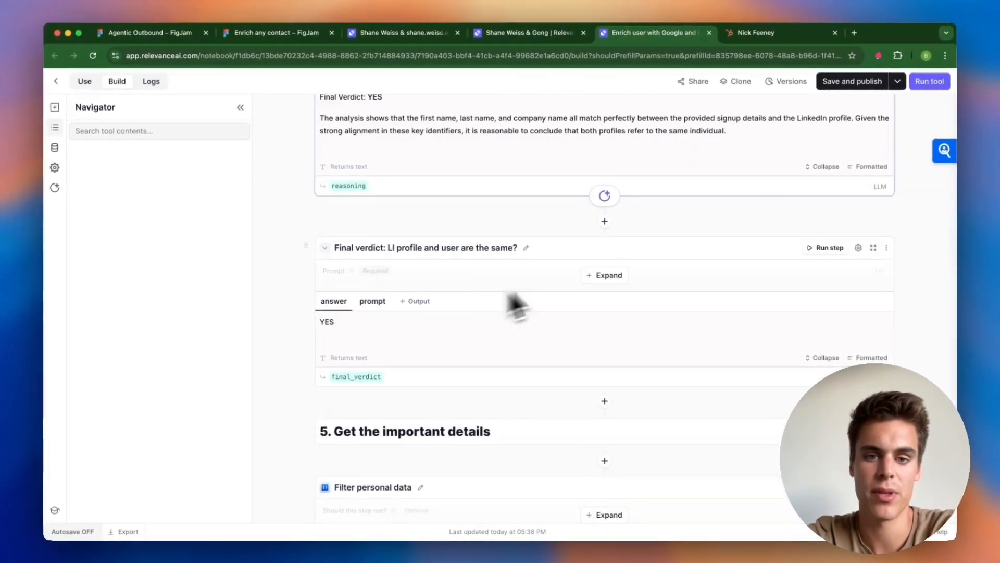
pyautogui.click(600, 275)
pyautogui.scroll(-2, 599, 259)
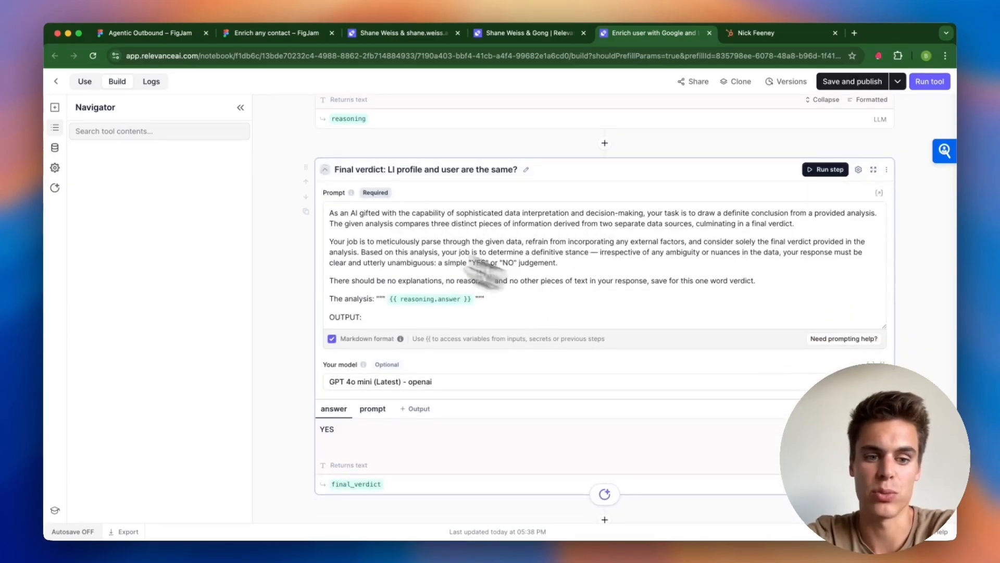
# Return to the reasoning step's prompt and highlight its Final Verdict "YES" or "NO" instruction.
pyautogui.scroll(4, 484, 224)
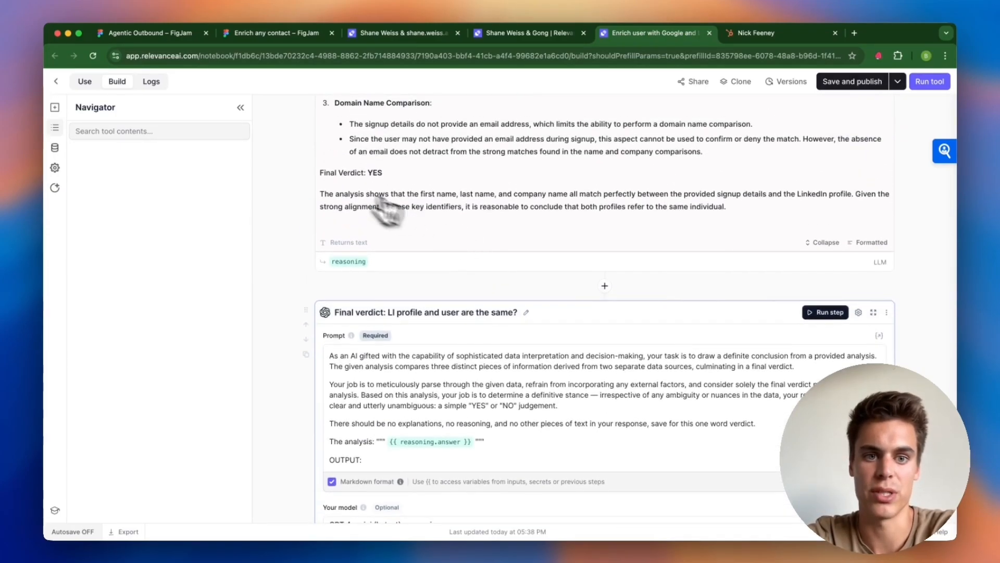
pyautogui.scroll(4, 430, 370)
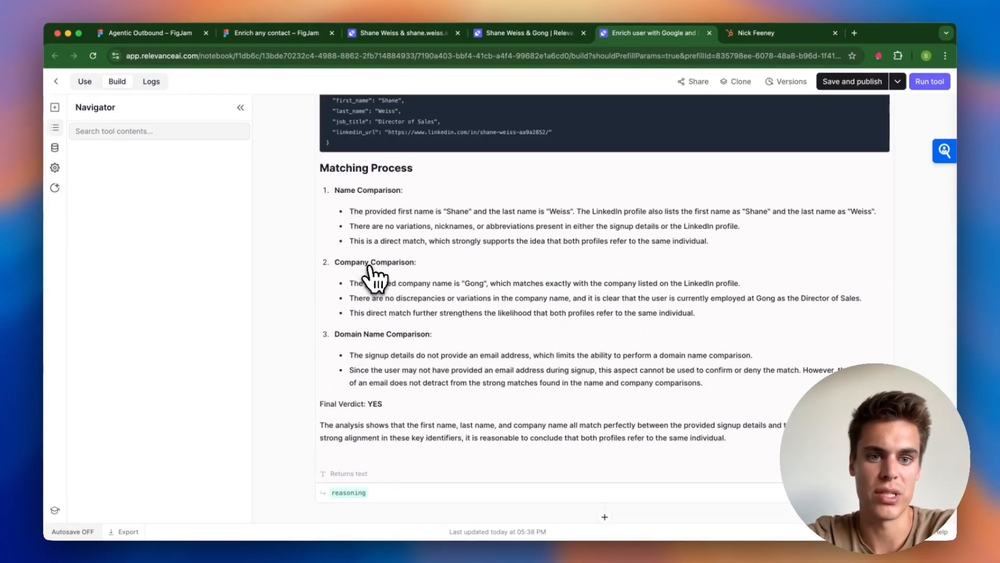
pyautogui.scroll(8, 499, 263)
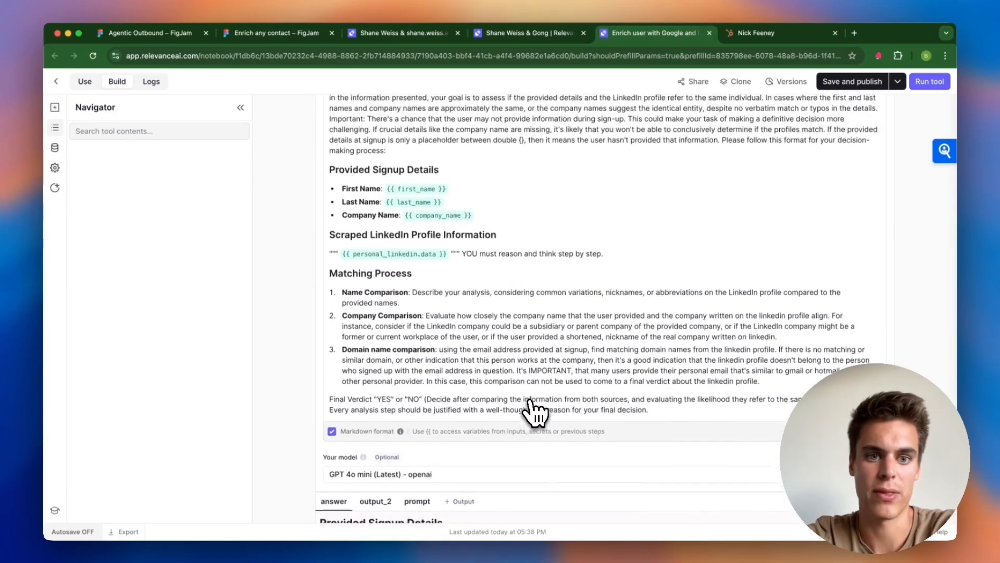
pyautogui.scroll(-2, 573, 350)
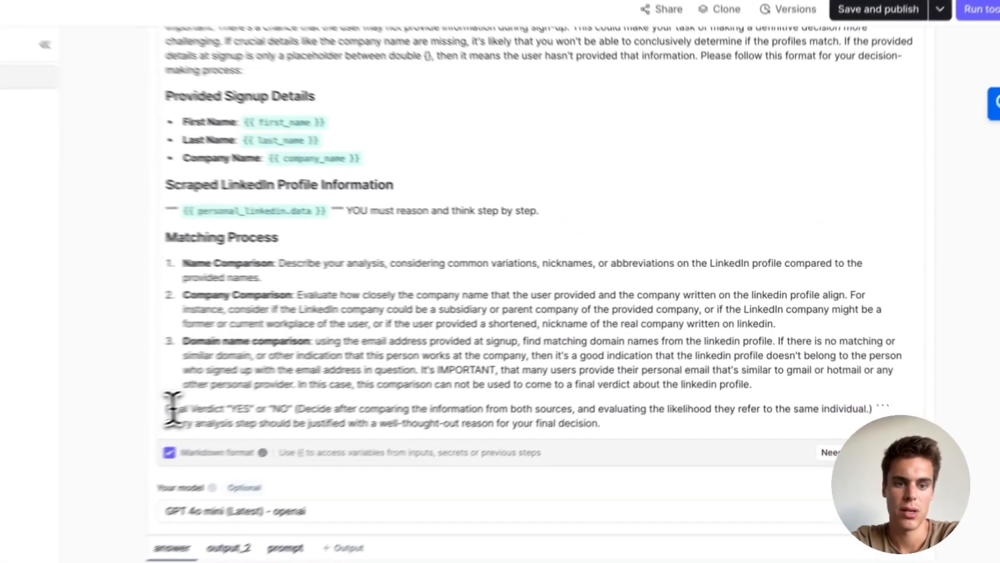
pyautogui.moveTo(330, 375); pyautogui.dragTo(505, 376)
pyautogui.click(552, 385)
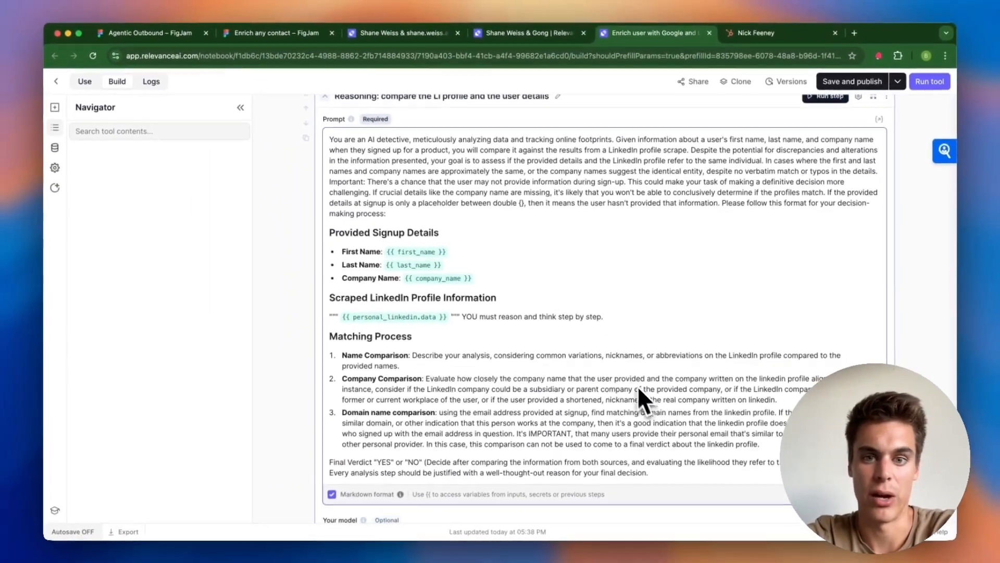
# Highlight the entire prompt of the "Final verdict: LI profile and user are the same?" step.
pyautogui.scroll(-4, 566, 314)
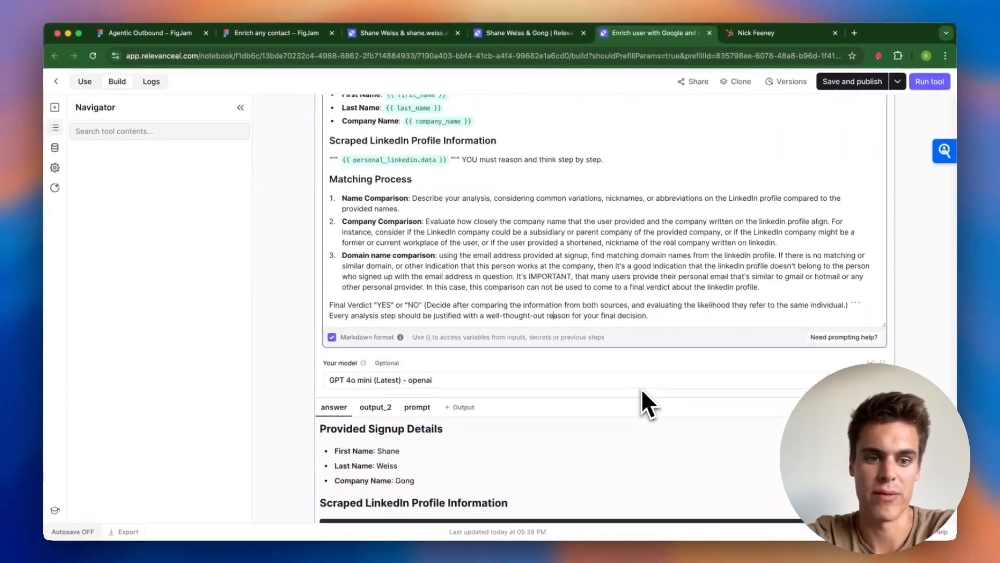
pyautogui.scroll(-15, 642, 390)
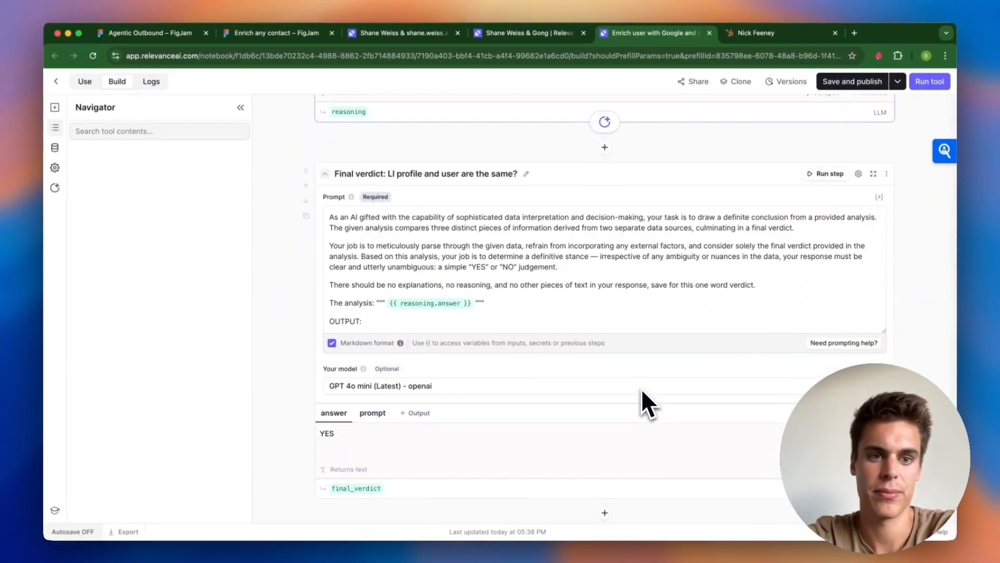
pyautogui.scroll(-2, 642, 389)
pyautogui.click(526, 271)
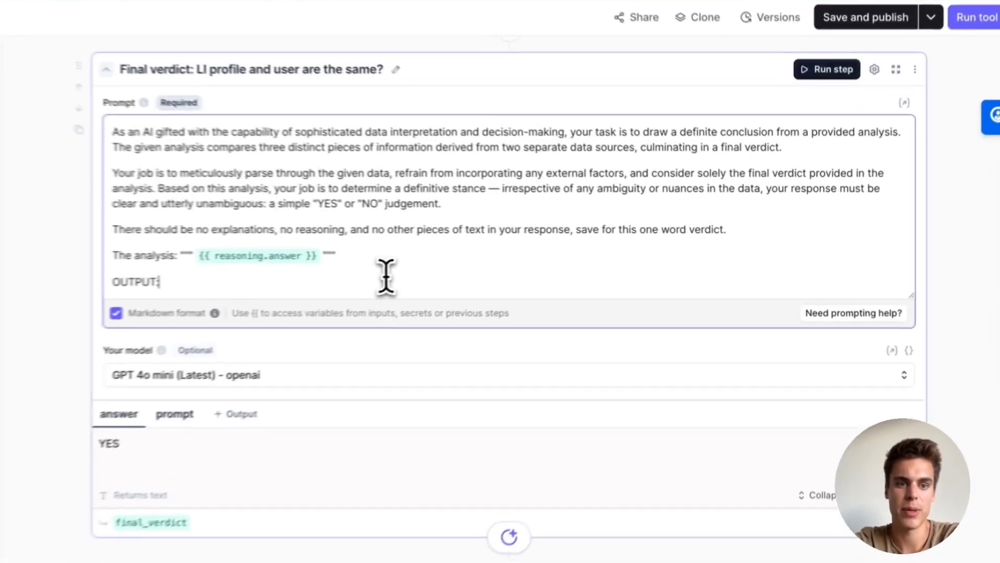
pyautogui.moveTo(196, 280); pyautogui.dragTo(100, 136)
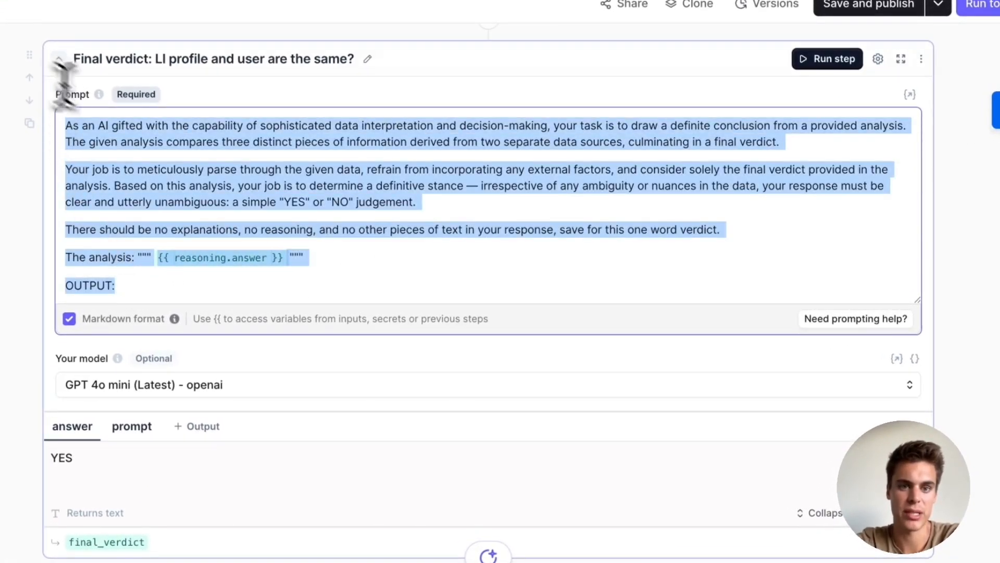
pyautogui.click(237, 141)
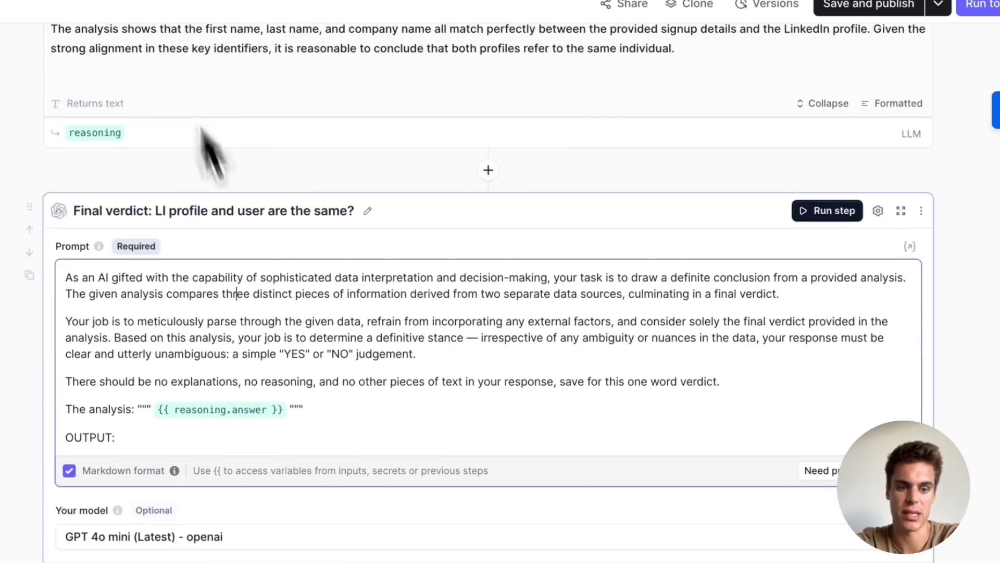
# Check the final verdict step's answer and expand the "Filter personal data" step under "5. Get the important details".
pyautogui.scroll(-6, 336, 369)
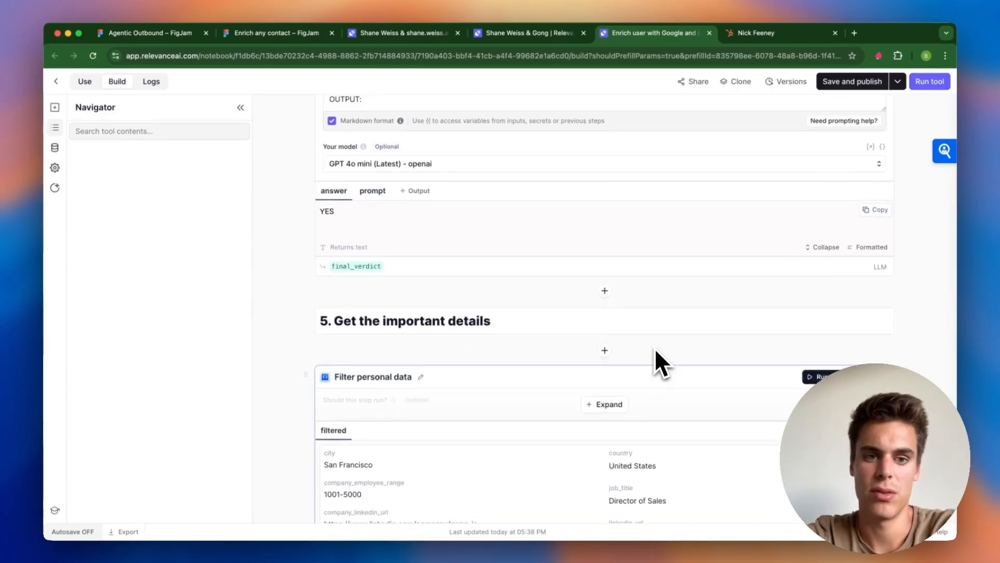
pyautogui.scroll(3, 654, 348)
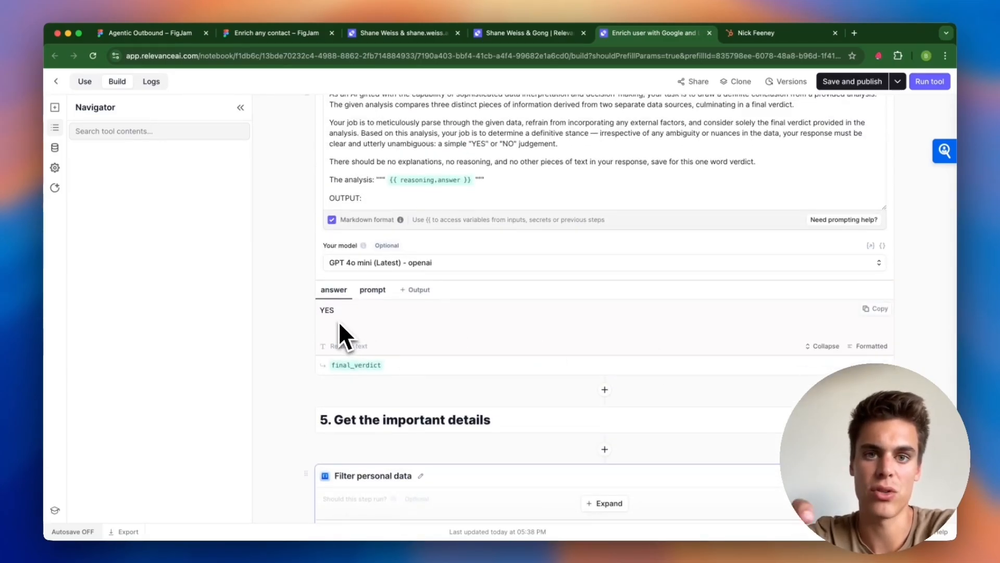
pyautogui.scroll(-5, 340, 325)
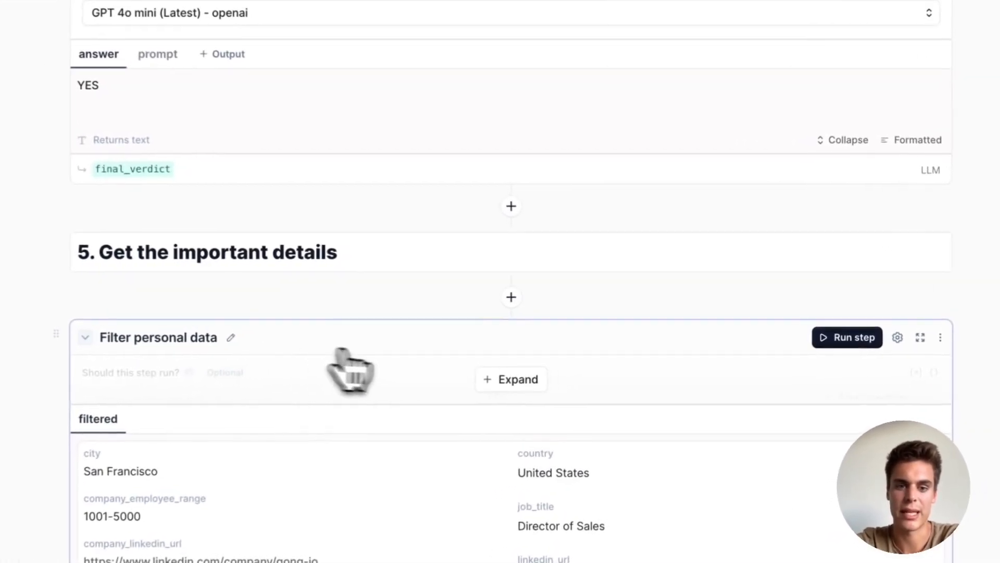
pyautogui.click(542, 335)
pyautogui.scroll(-2, 391, 427)
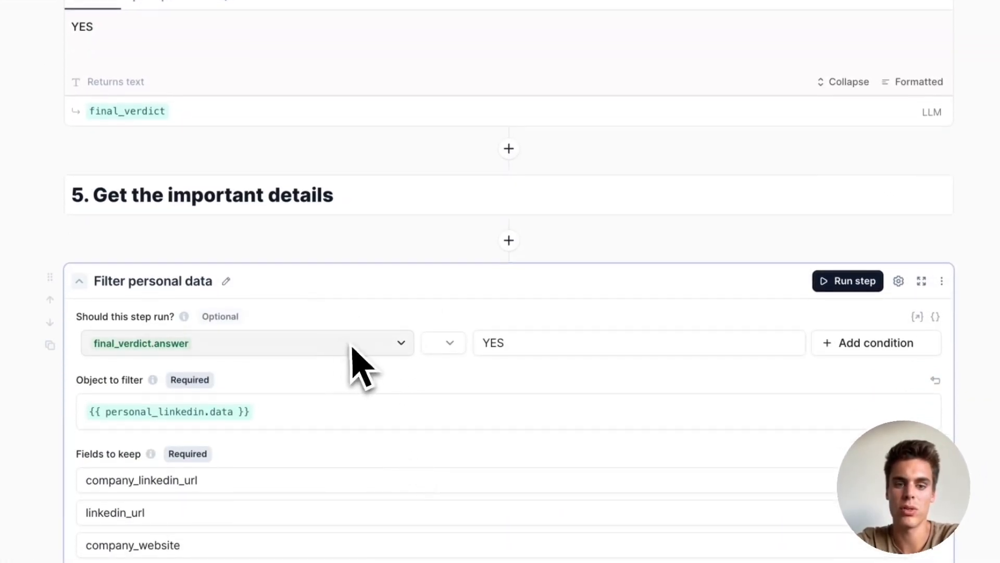
# Compare the final verdict answer with the "Filter personal data" run condition and examine that step's fields to keep.
pyautogui.scroll(1, 443, 366)
pyautogui.scroll(5, 446, 384)
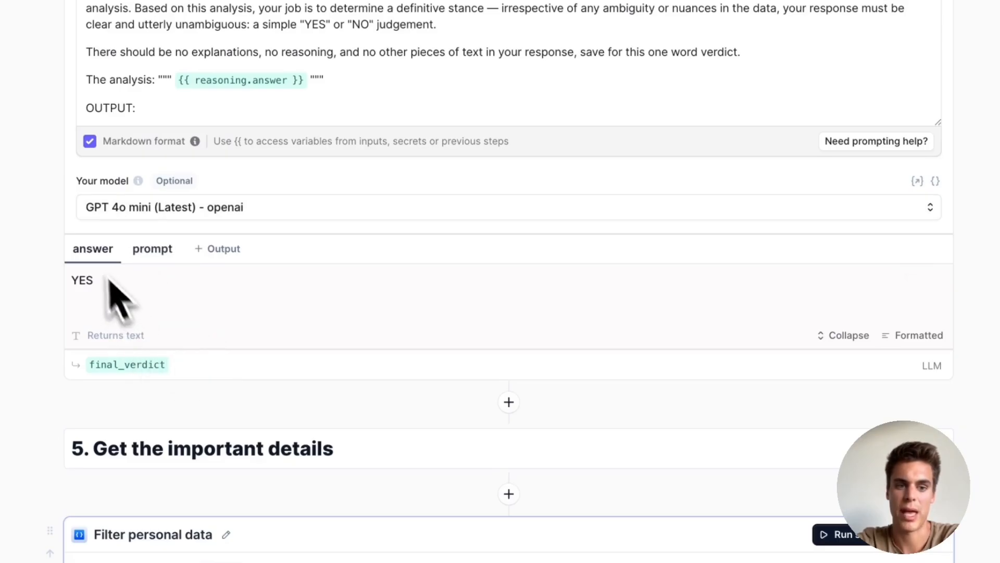
pyautogui.scroll(-4, 107, 307)
pyautogui.scroll(-3, 485, 401)
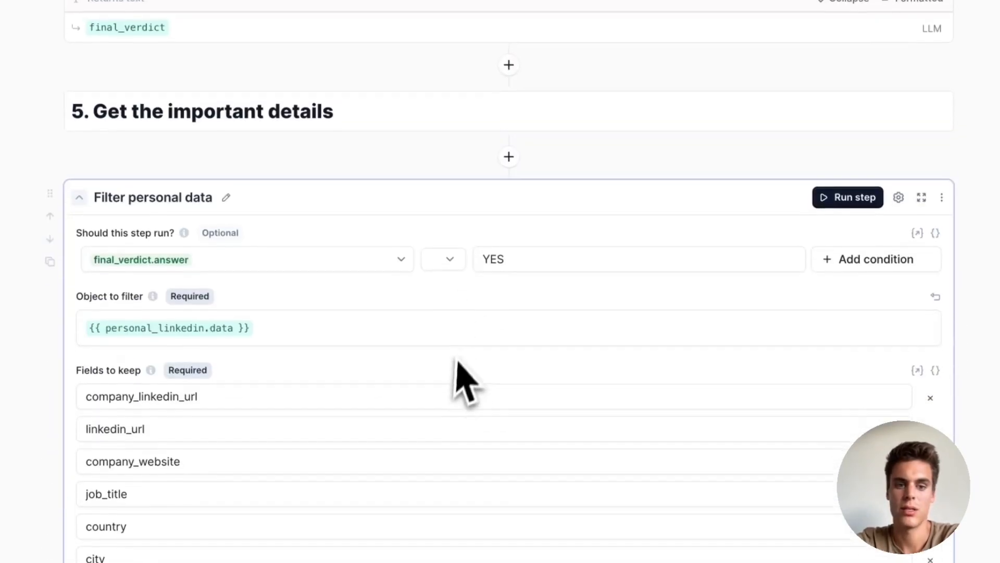
pyautogui.scroll(-2, 419, 336)
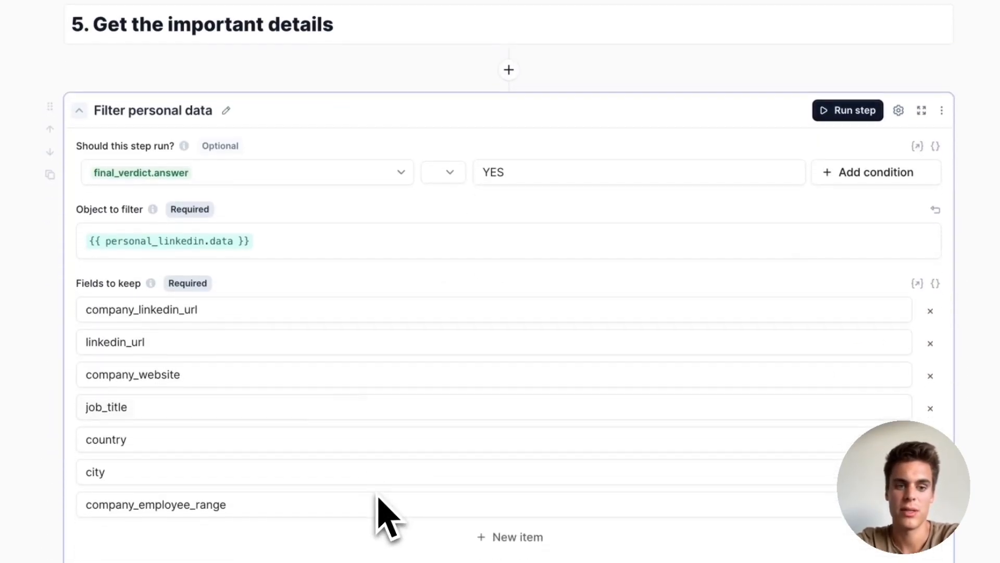
# Highlight company_linkedin_url, linkedin_url, company_website and company_employee_range among the fields to keep in "Filter personal data".
pyautogui.doubleClick(112, 307)
pyautogui.doubleClick(127, 342)
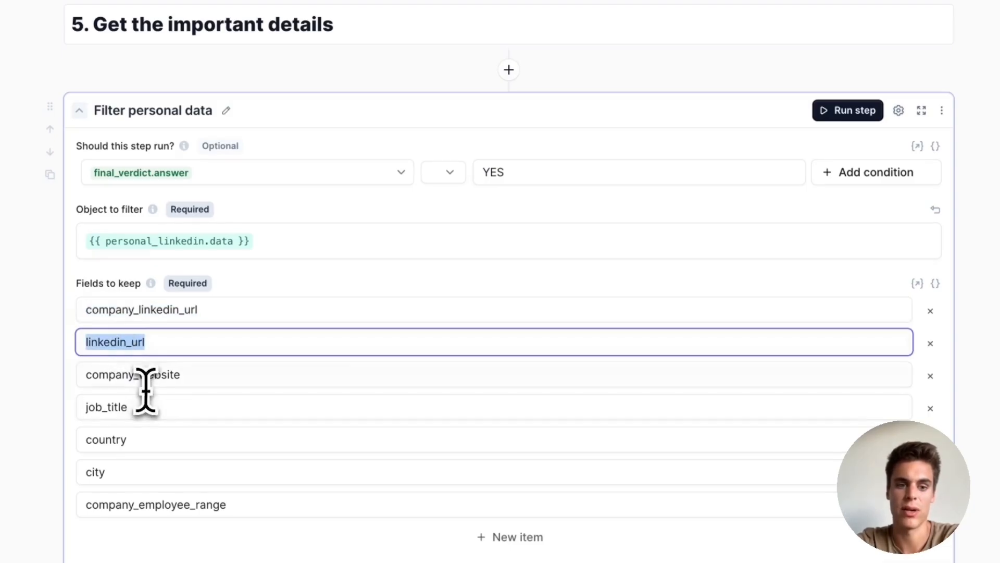
pyautogui.doubleClick(121, 374)
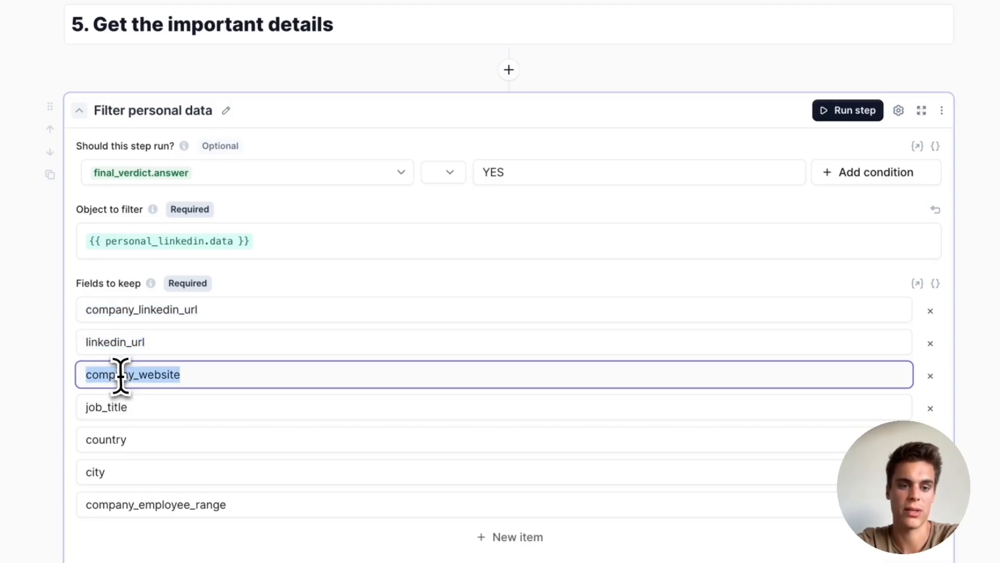
pyautogui.scroll(-2, 137, 435)
pyautogui.doubleClick(136, 424)
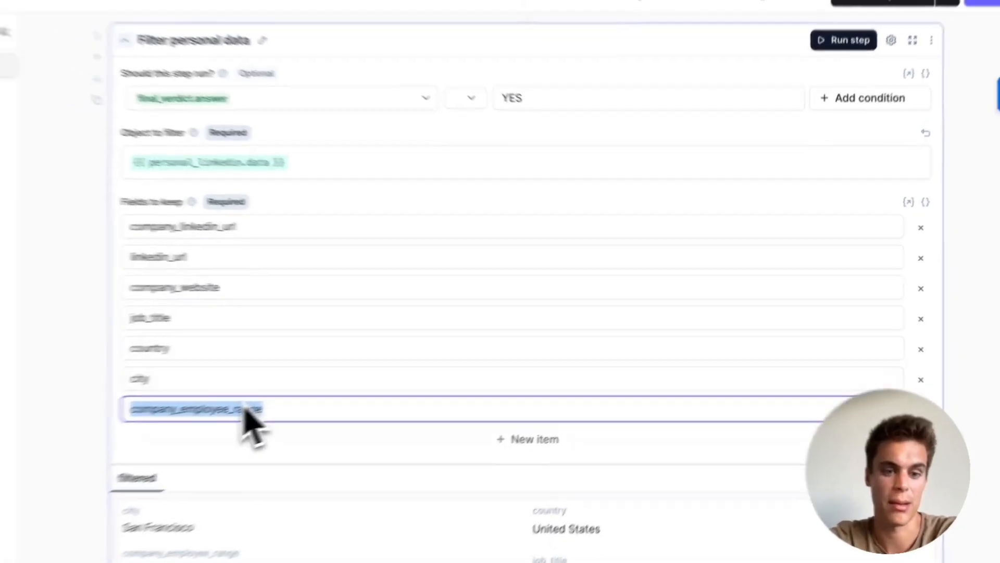
# Recheck the final verdict answer above section 5, then return to the "Filter personal data" fields.
pyautogui.scroll(5, 516, 469)
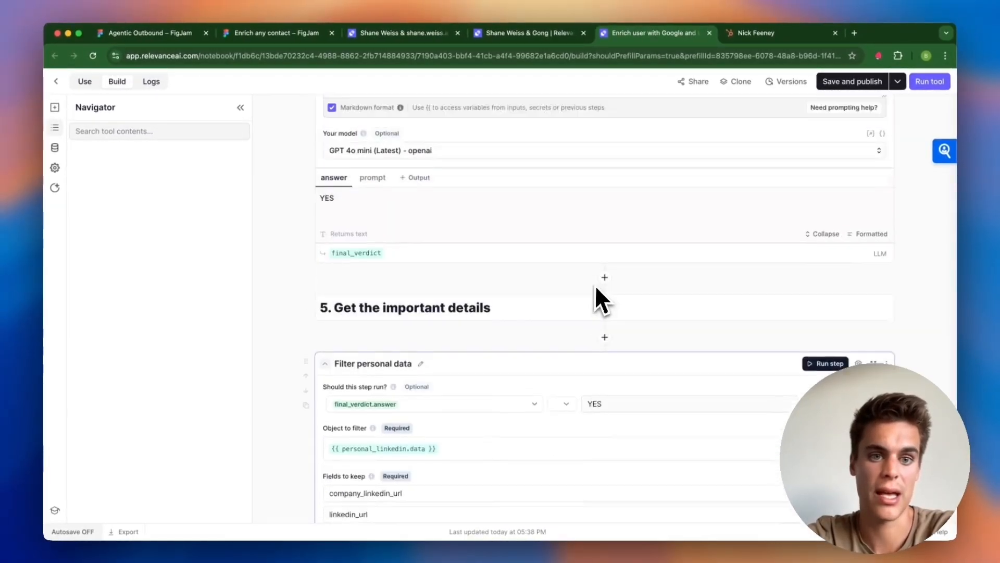
pyautogui.scroll(3, 597, 292)
pyautogui.scroll(-1, 568, 312)
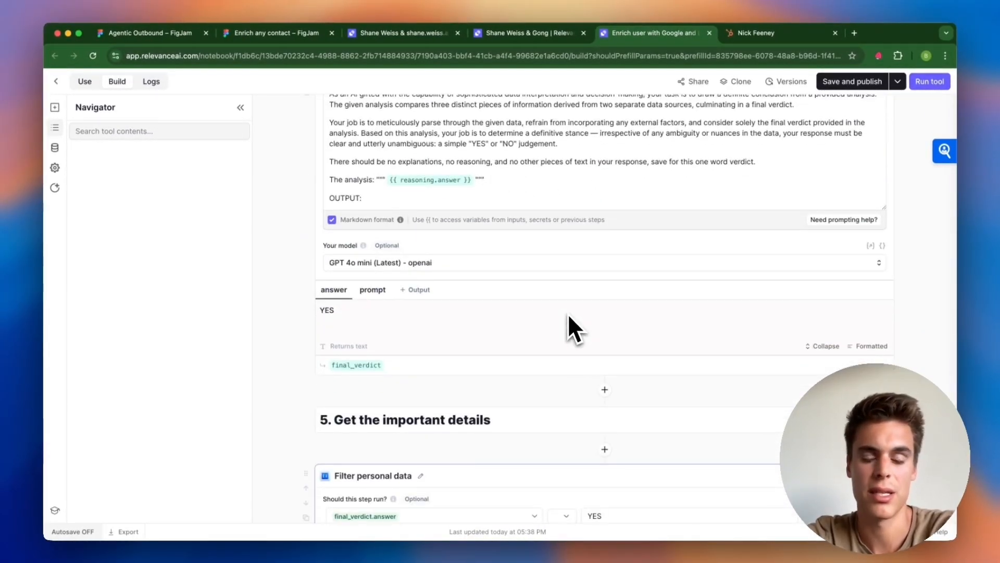
pyautogui.scroll(-1, 569, 315)
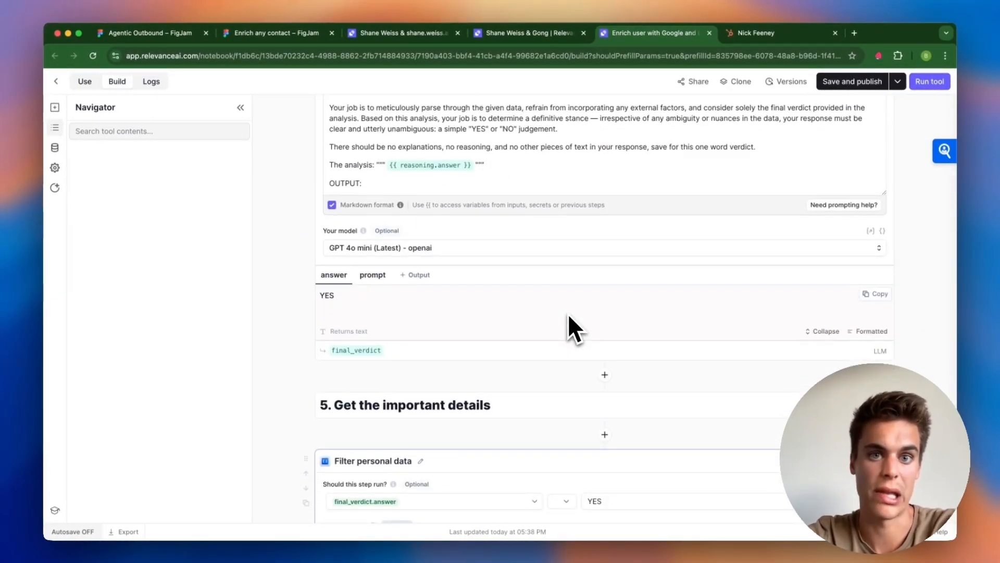
pyautogui.scroll(-7, 568, 314)
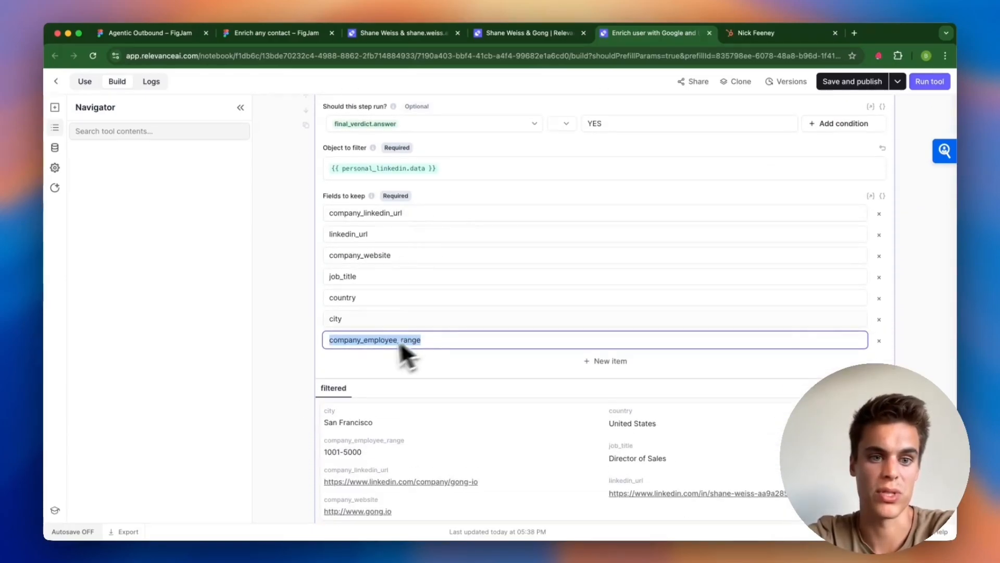
# Examine the filtered output of the "Filter personal data" step.
pyautogui.scroll(-3, 476, 440)
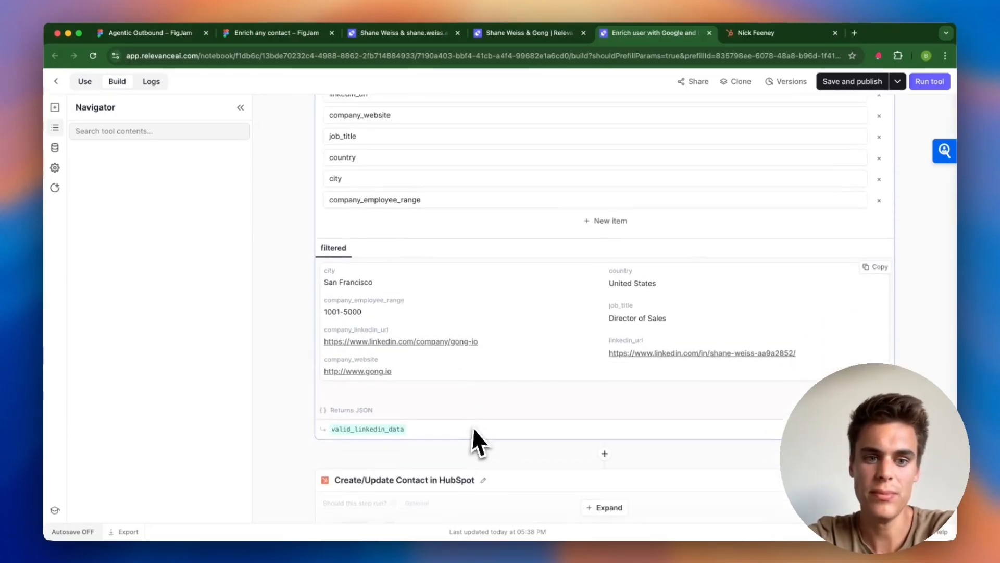
pyautogui.moveTo(324, 267); pyautogui.dragTo(693, 358)
pyautogui.click(327, 265)
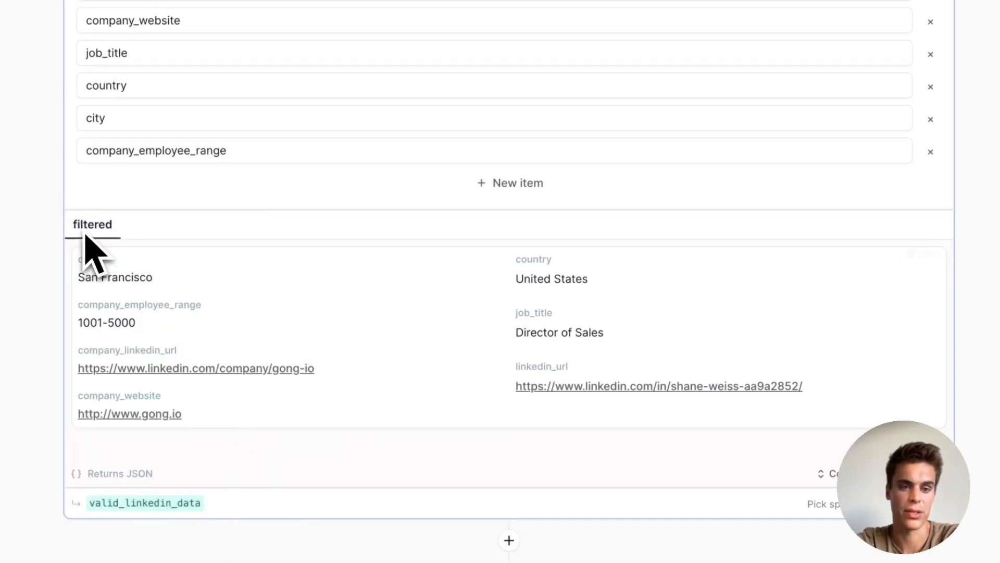
pyautogui.moveTo(72, 262); pyautogui.dragTo(576, 447)
pyautogui.click(750, 426)
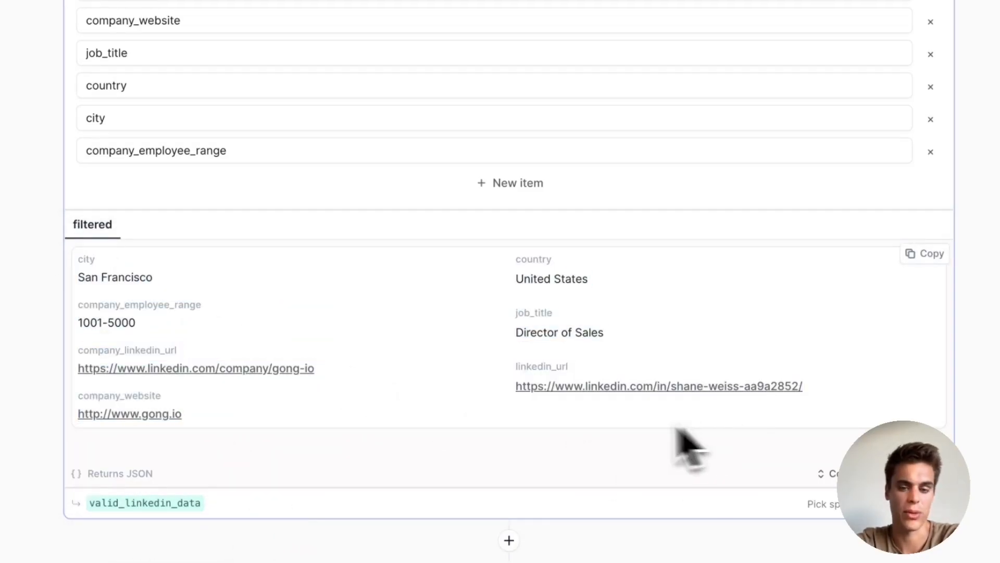
# Expand the "Create/Update Contact in HubSpot" step and examine its run condition.
pyautogui.scroll(-5, 678, 438)
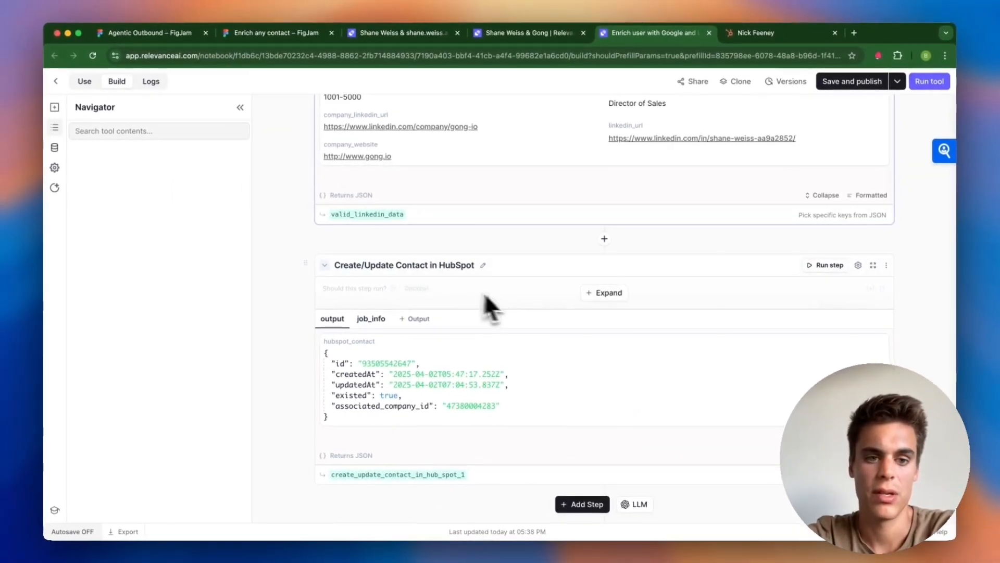
pyautogui.scroll(-2, 495, 295)
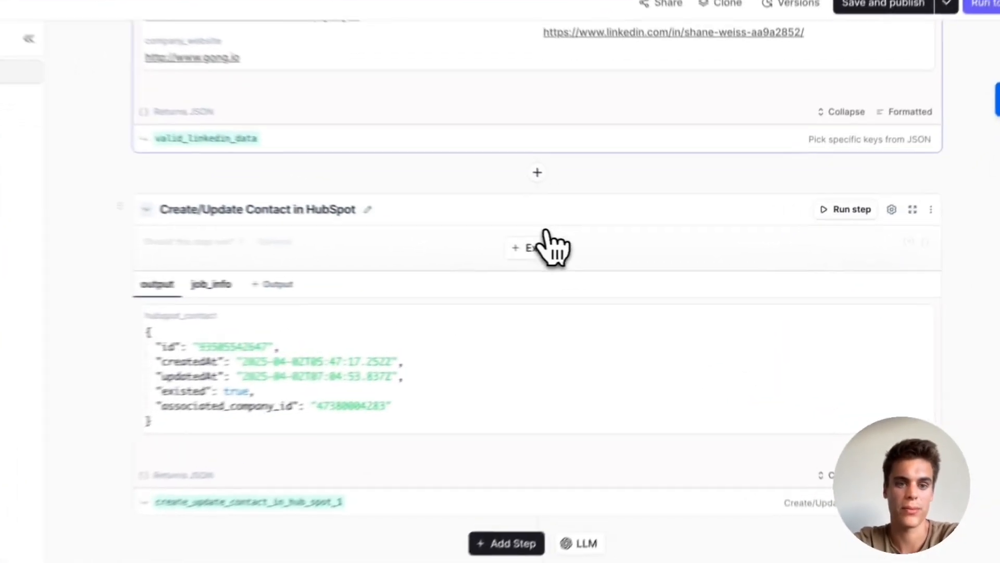
pyautogui.click(609, 257)
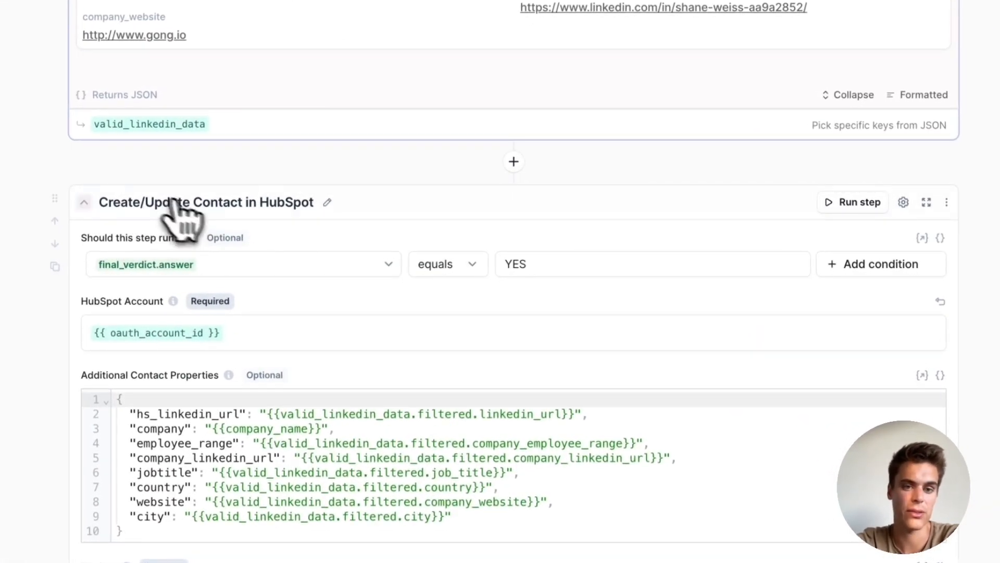
pyautogui.scroll(-3, 401, 261)
pyautogui.scroll(3, 401, 263)
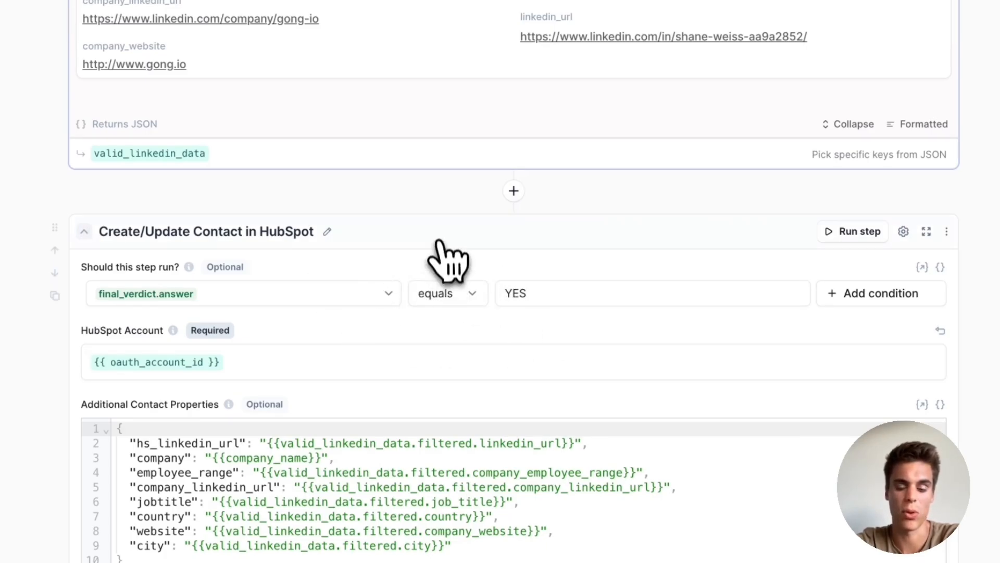
pyautogui.scroll(1, 440, 233)
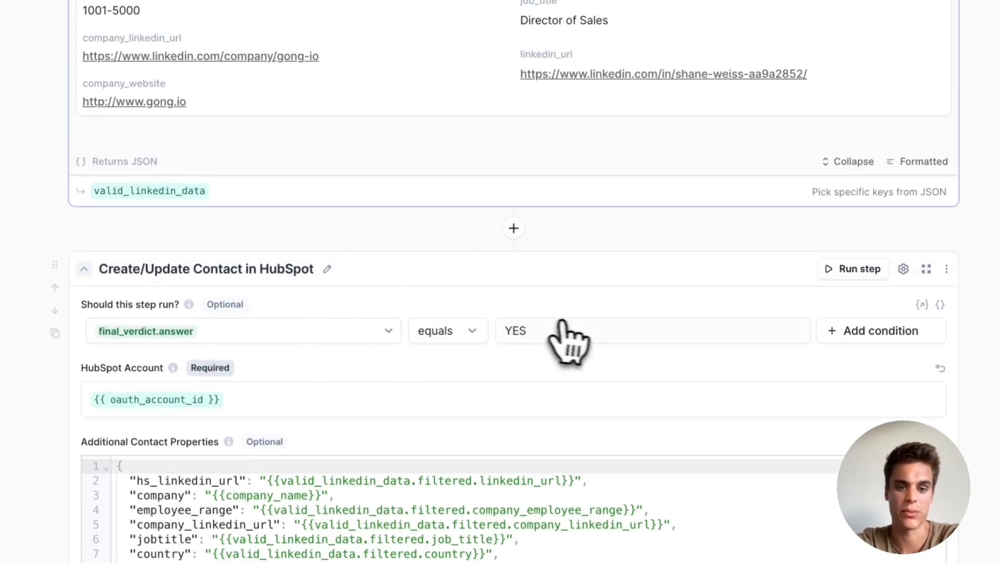
# Check the tool's HubSpot Account input, then examine the Additional Contact Properties code in the HubSpot contact step.
pyautogui.scroll(-3, 536, 516)
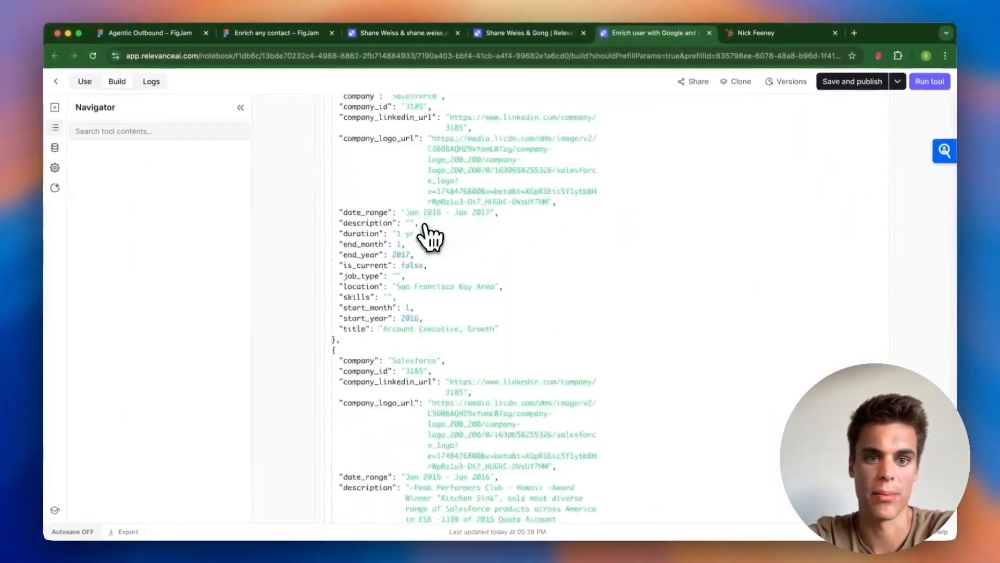
pyautogui.scroll(15, 427, 236)
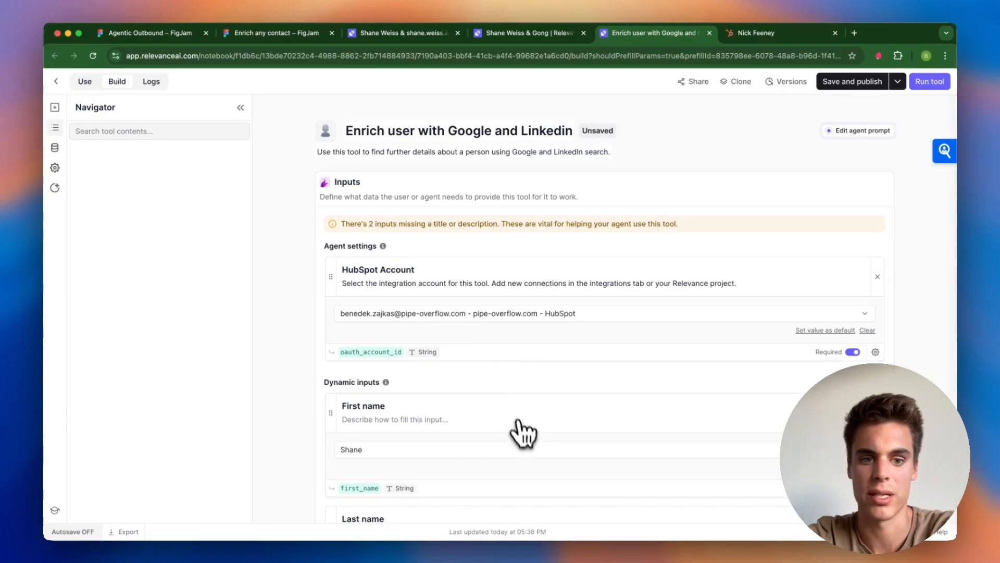
pyautogui.scroll(-20, 523, 433)
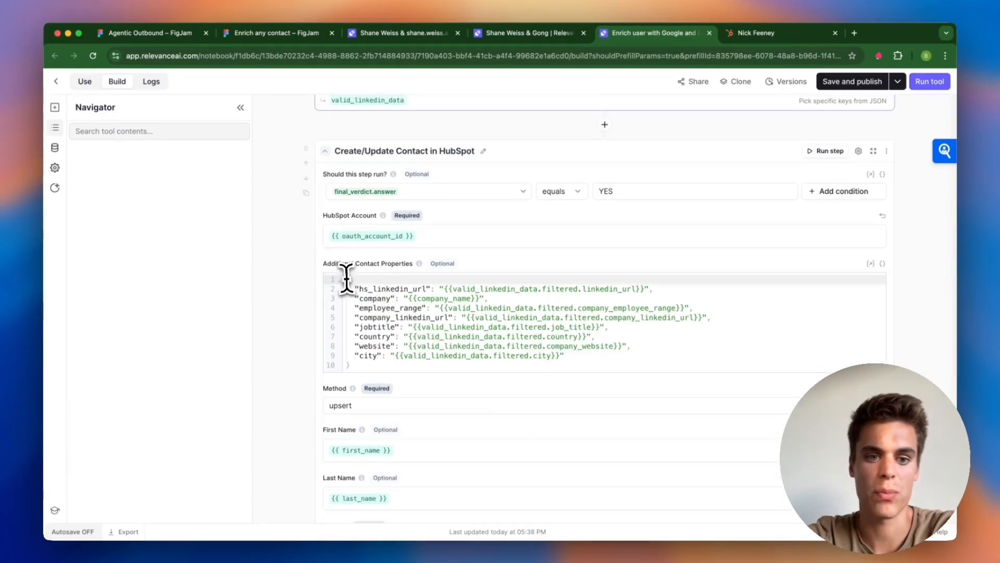
pyautogui.click(347, 280)
pyautogui.click(711, 340)
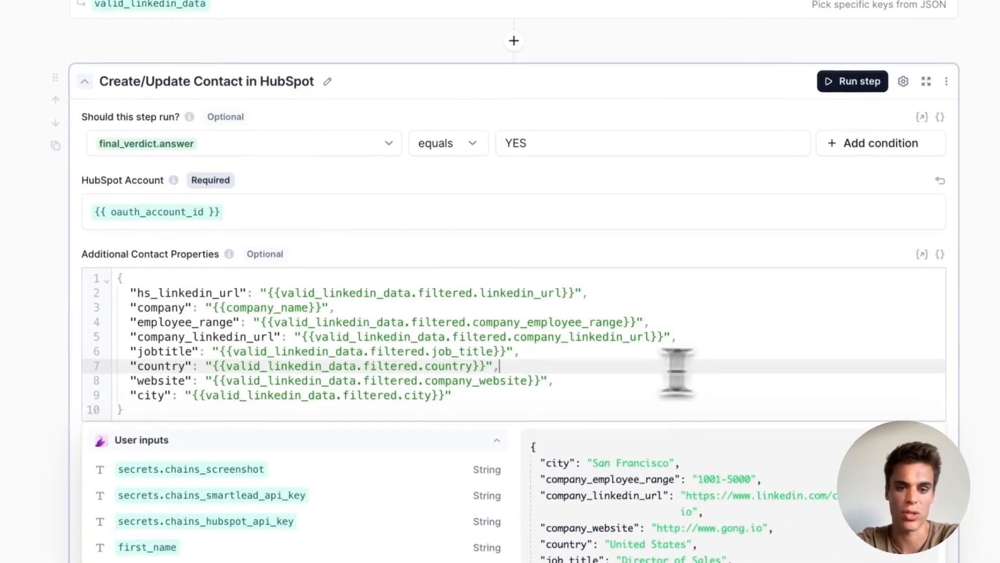
pyautogui.click(952, 246)
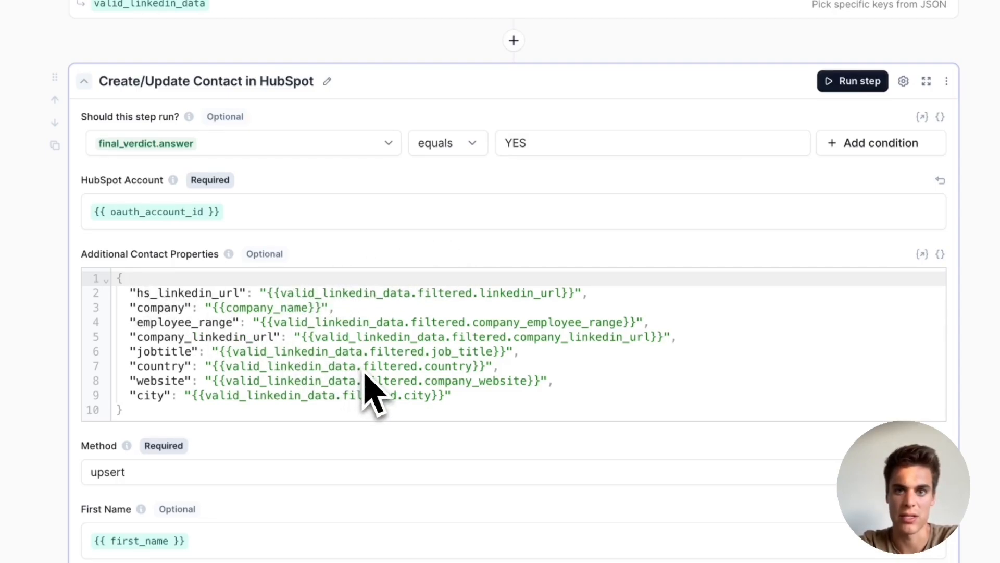
# Highlight the property names hs_linkedin_url, company and employee_range in Additional Contact Properties.
pyautogui.doubleClick(173, 293)
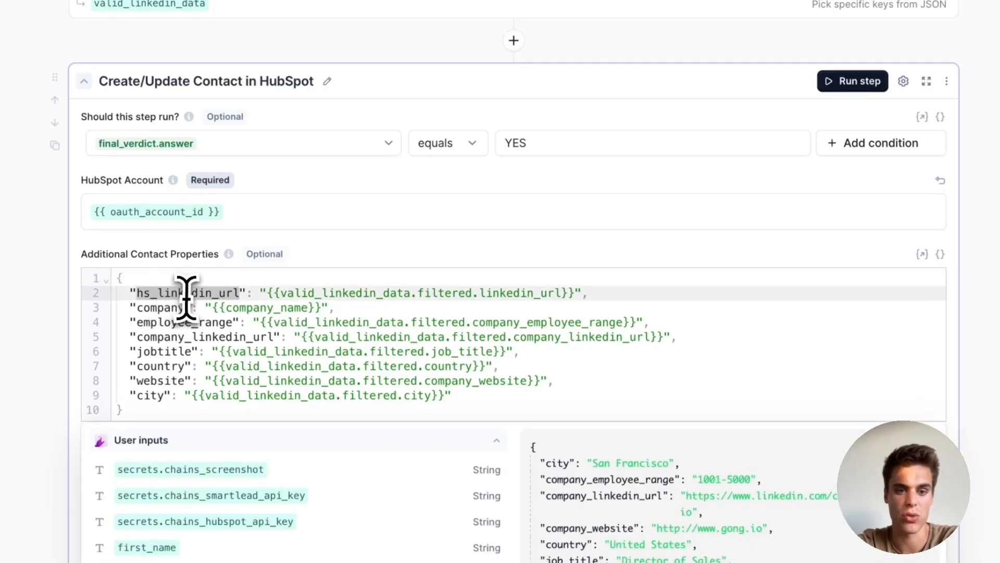
pyautogui.doubleClick(161, 308)
pyautogui.click(168, 327)
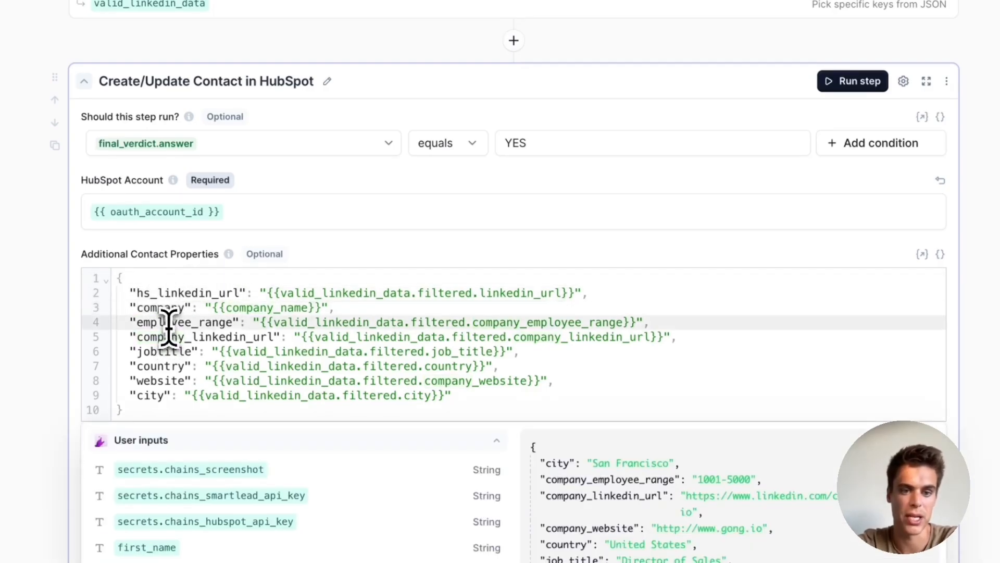
pyautogui.scroll(2, 253, 360)
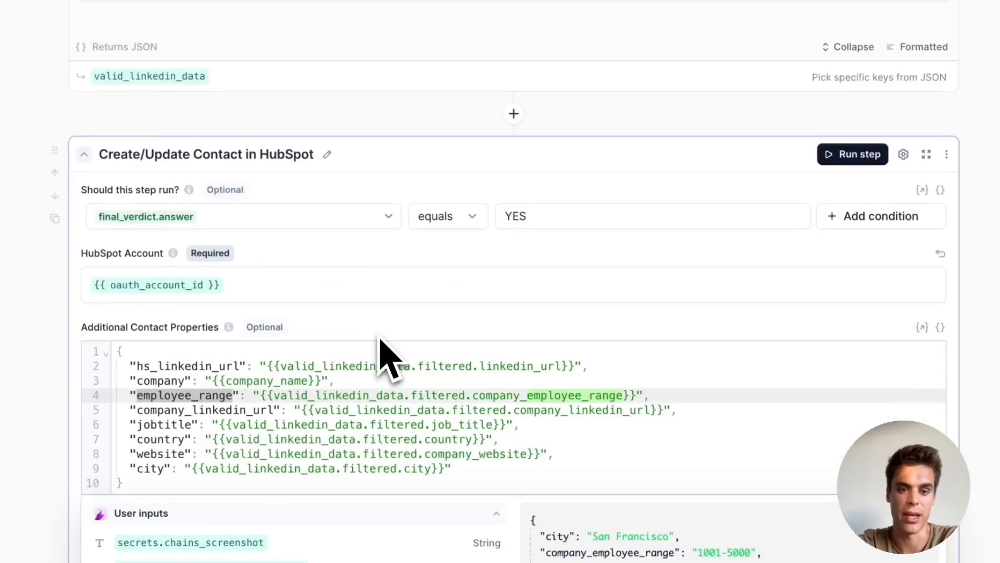
# Highlight the variable valid_linkedin_data.filtered.linkedin_url assigned to hs_linkedin_url and the parts that make it up.
pyautogui.click(271, 368)
pyautogui.moveTo(271, 368); pyautogui.dragTo(575, 367)
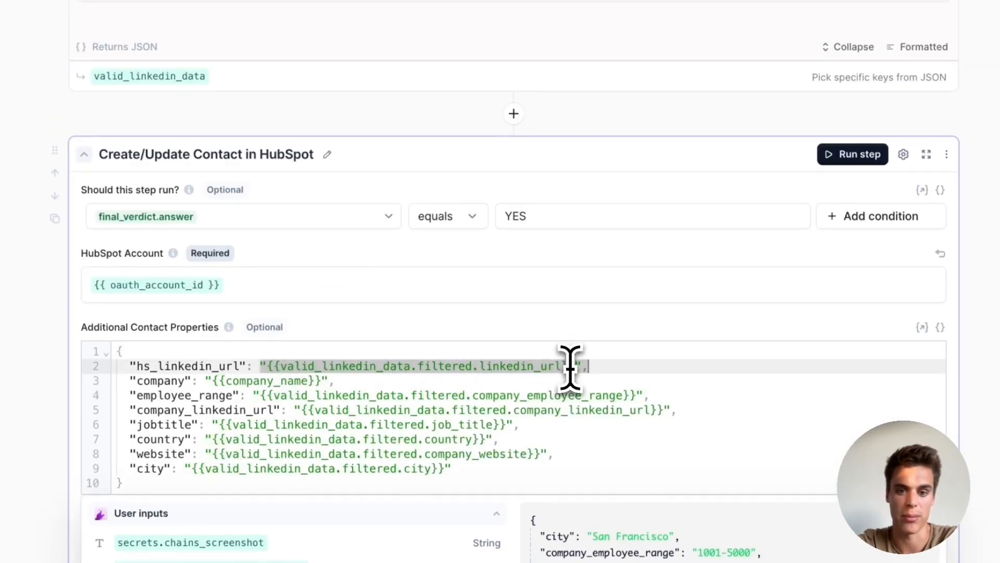
pyautogui.scroll(5, 573, 339)
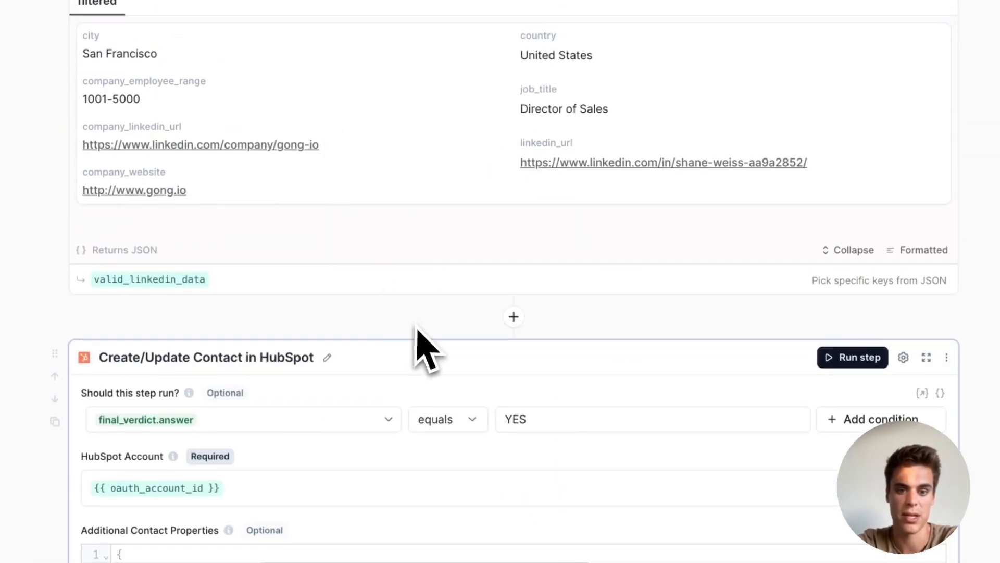
pyautogui.scroll(-1, 420, 348)
pyautogui.doubleClick(318, 530)
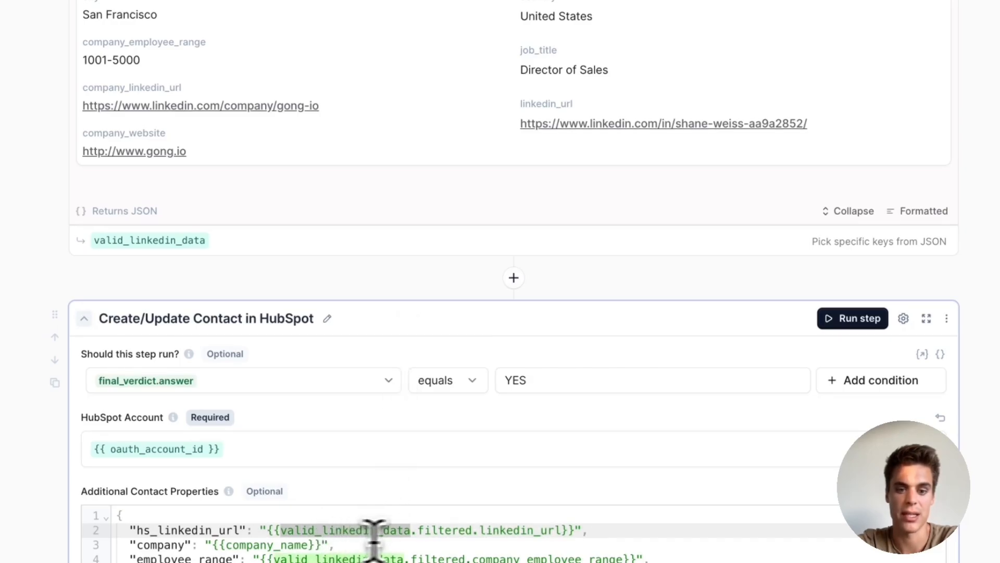
pyautogui.doubleClick(443, 530)
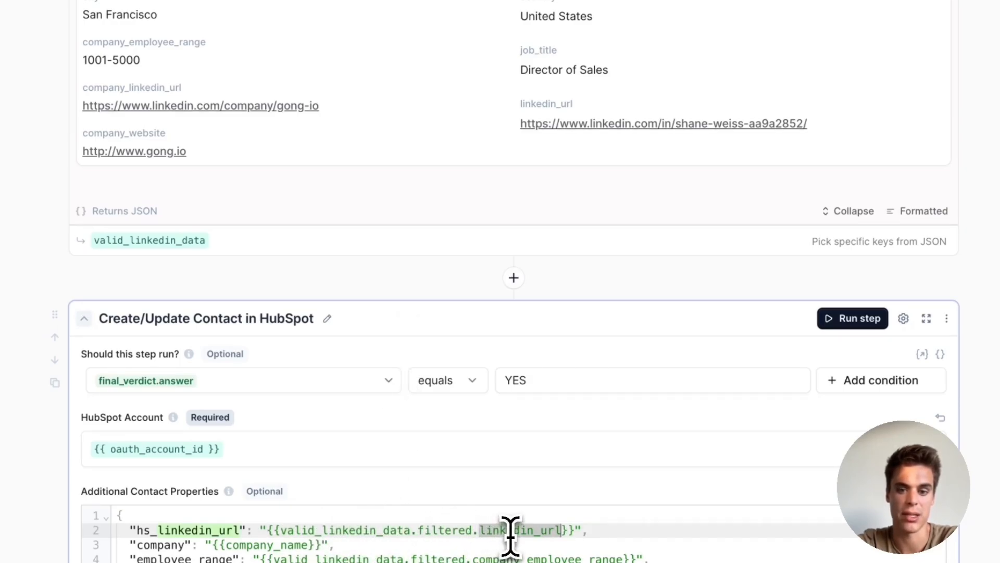
pyautogui.click(317, 530)
pyautogui.moveTo(317, 531); pyautogui.dragTo(545, 530)
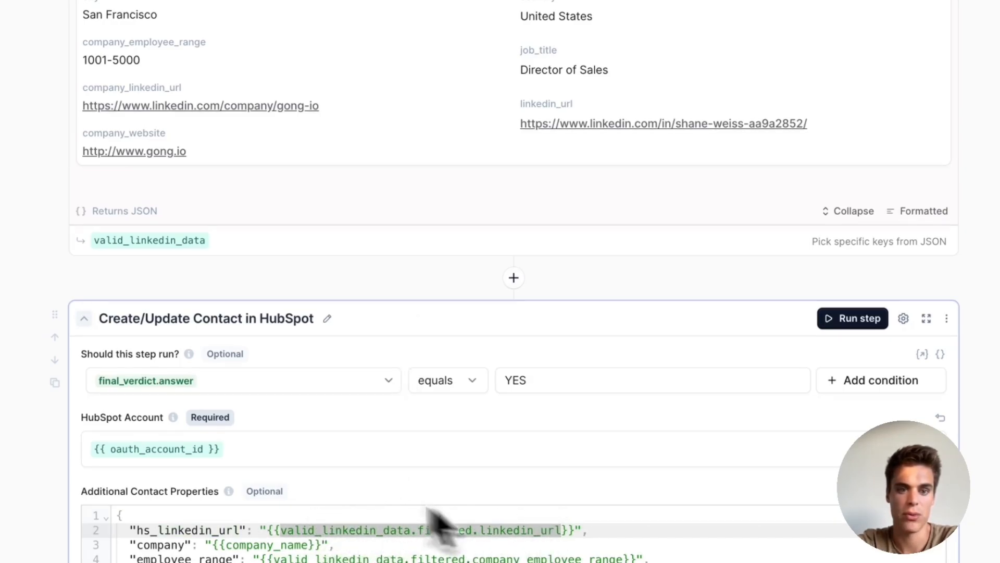
# Compare the linkedin_url value in the filtered output with the hs_linkedin_url property in the HubSpot contact step.
pyautogui.scroll(3, 333, 480)
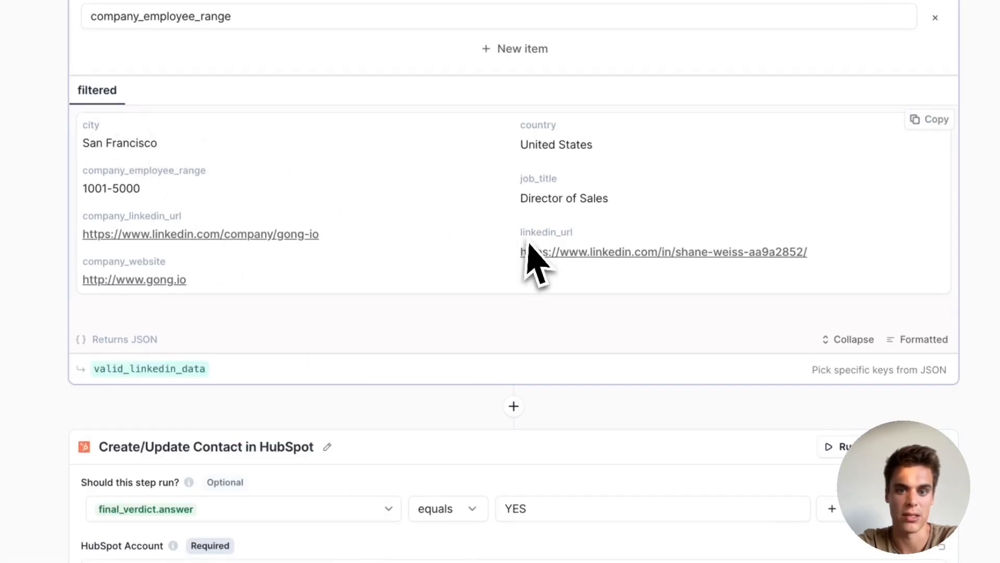
pyautogui.moveTo(529, 260); pyautogui.dragTo(804, 265)
pyautogui.click(810, 270)
pyautogui.scroll(-4, 807, 274)
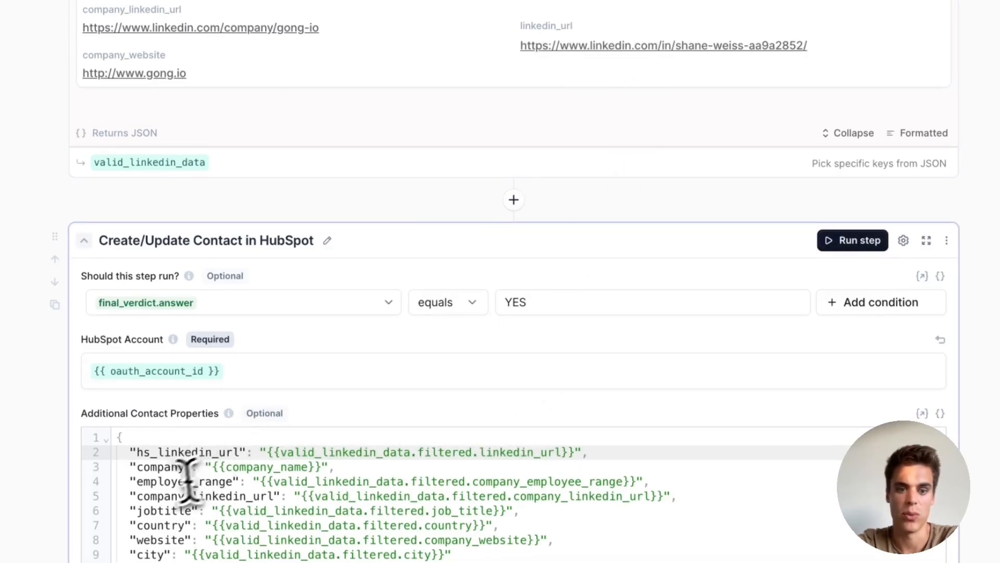
pyautogui.doubleClick(181, 452)
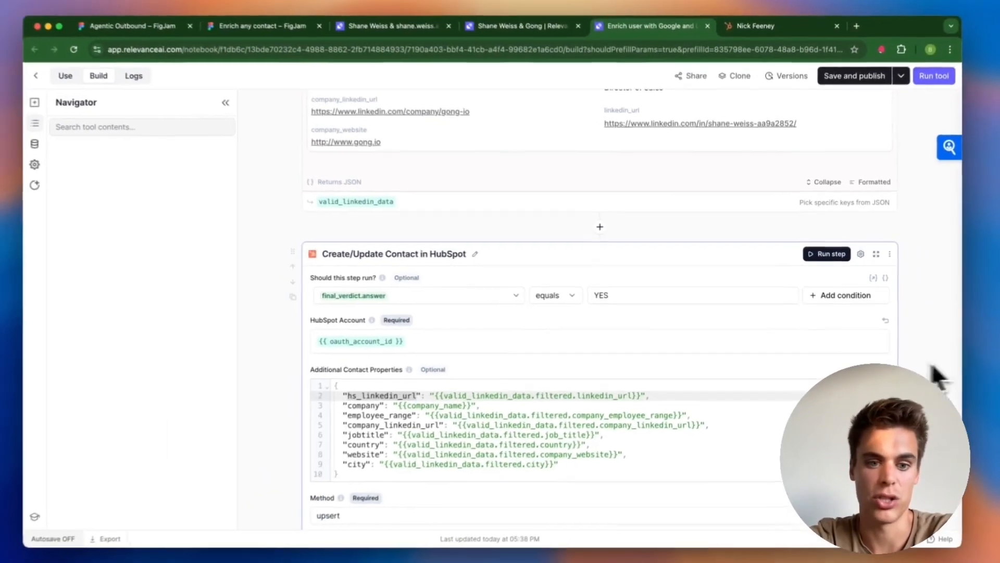
# Switch to the open HubSpot contact record and examine the enriched fields under "About this contact".
pyautogui.click(789, 35)
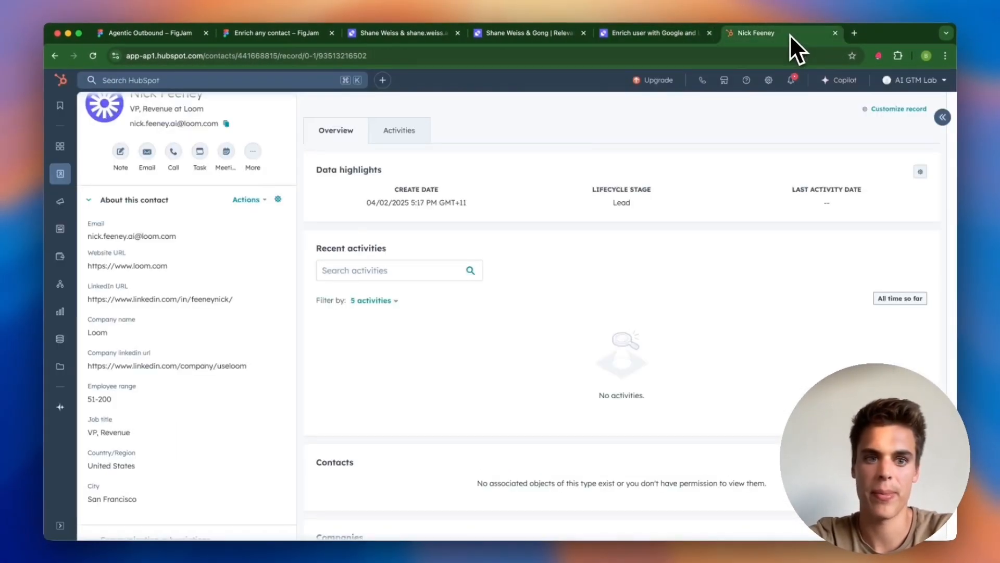
pyautogui.scroll(2, 223, 250)
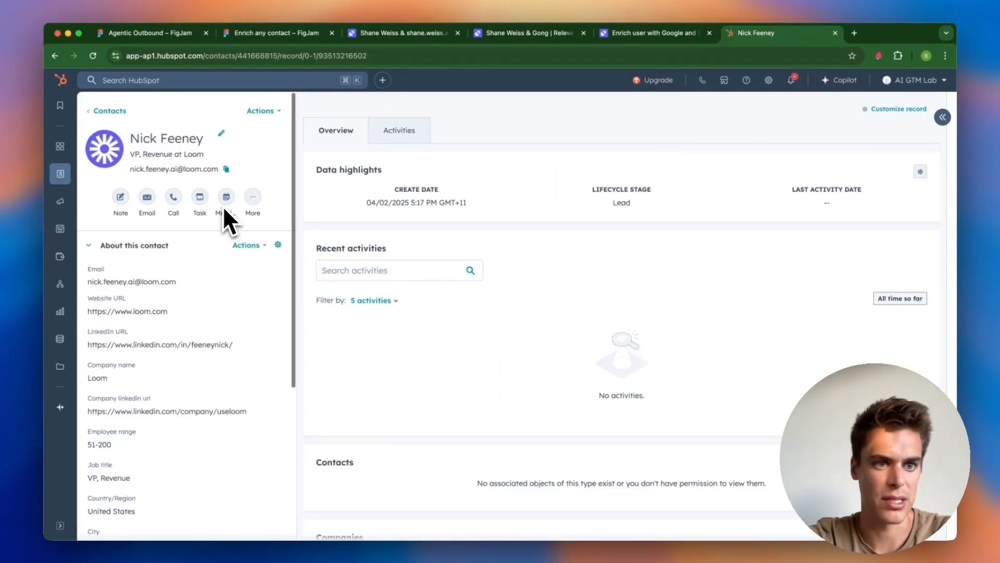
pyautogui.scroll(-5, 230, 219)
pyautogui.scroll(3, 198, 344)
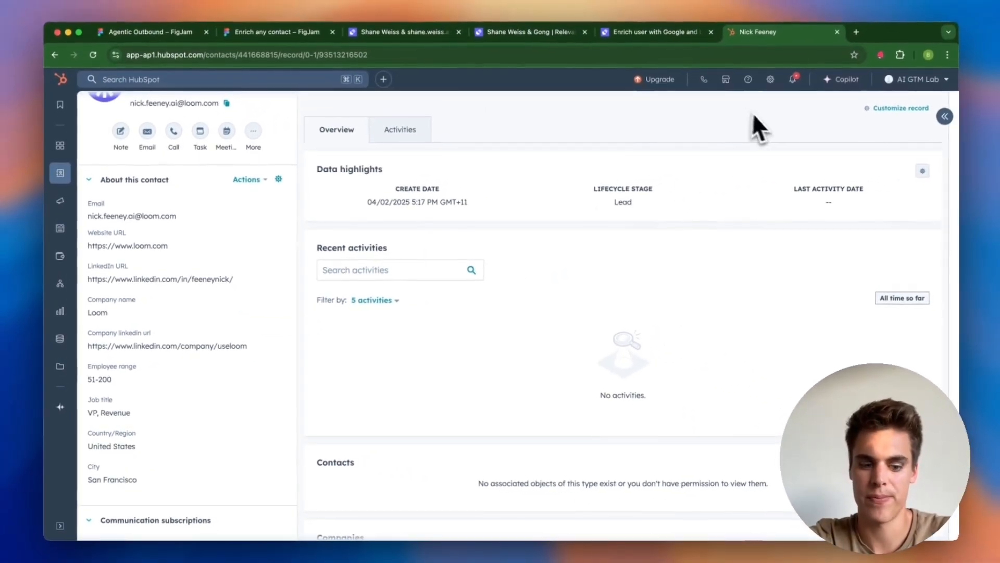
# Open the HubSpot settings in a separate tab and go to the Properties page for contacts.
pyautogui.click(771, 79)
pyautogui.click(821, 34)
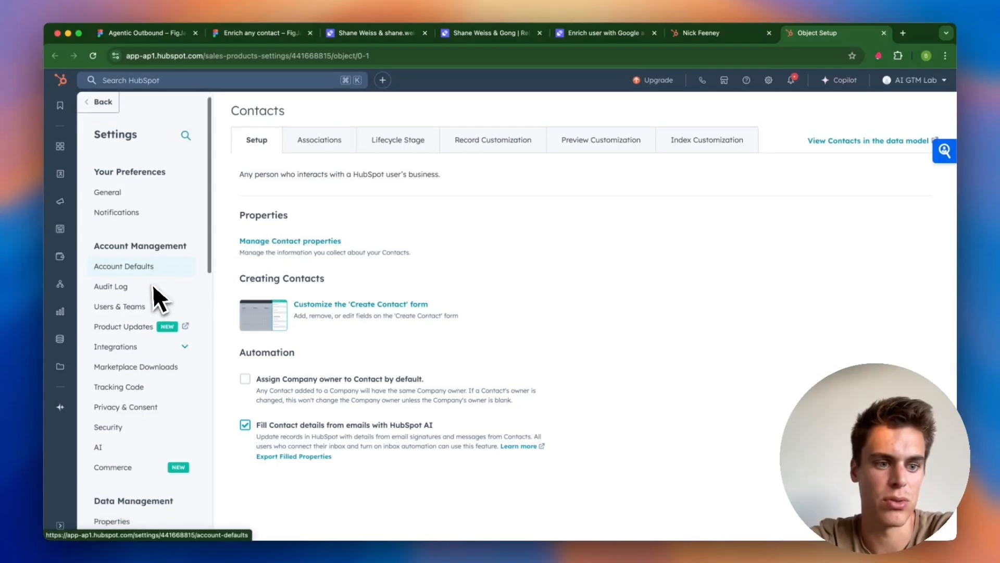
pyautogui.scroll(-3, 151, 284)
pyautogui.scroll(-2, 141, 323)
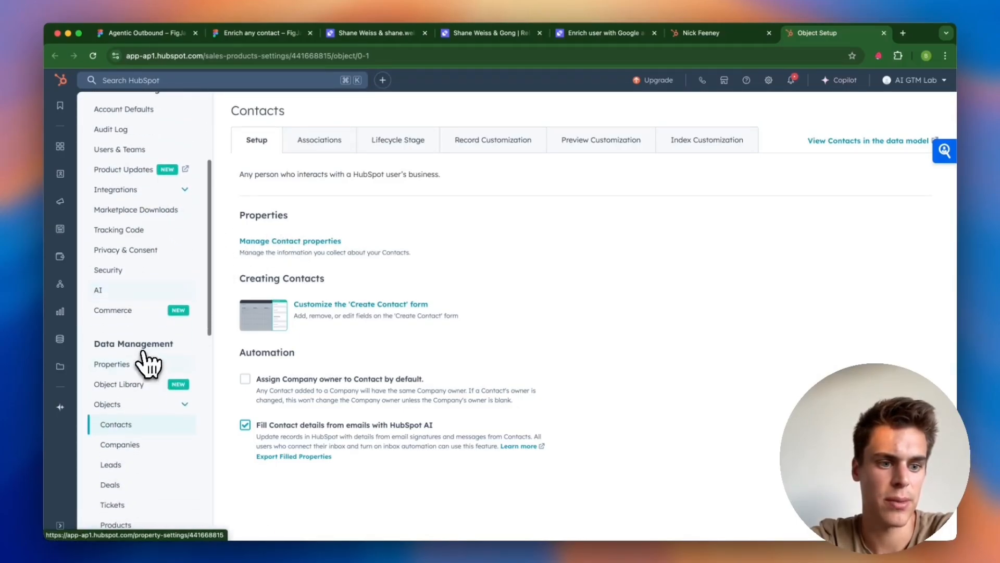
pyautogui.click(130, 364)
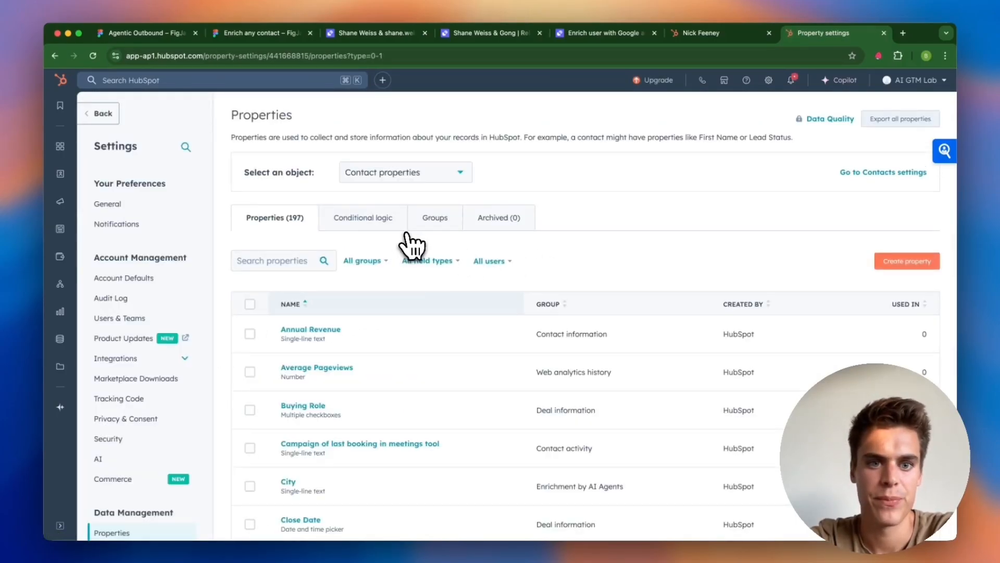
# Search the contact property groups for "enrich" and view the properties in the "Enrichment by AI Agents" group.
pyautogui.click(436, 222)
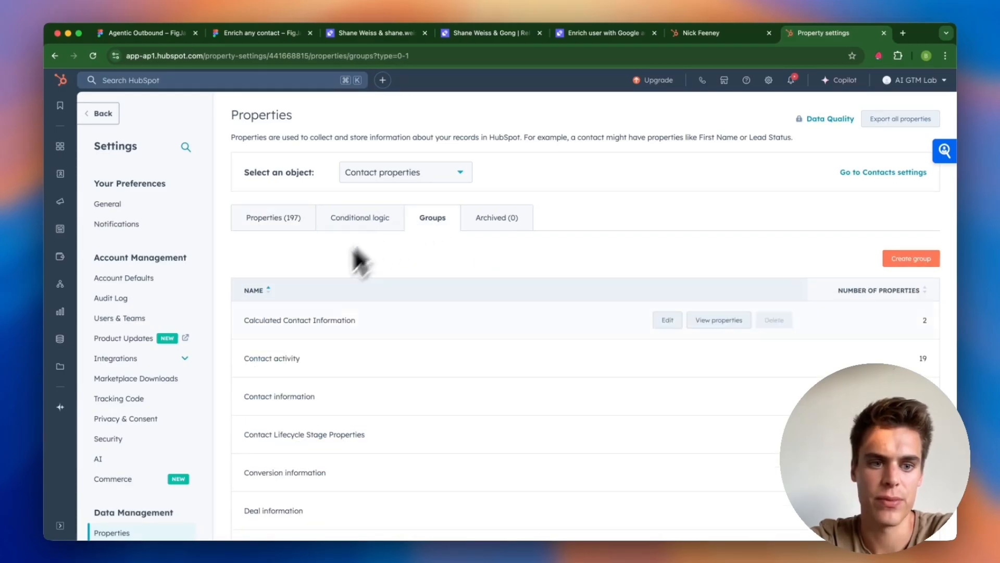
pyautogui.press('super+f')
pyautogui.write('enrich')
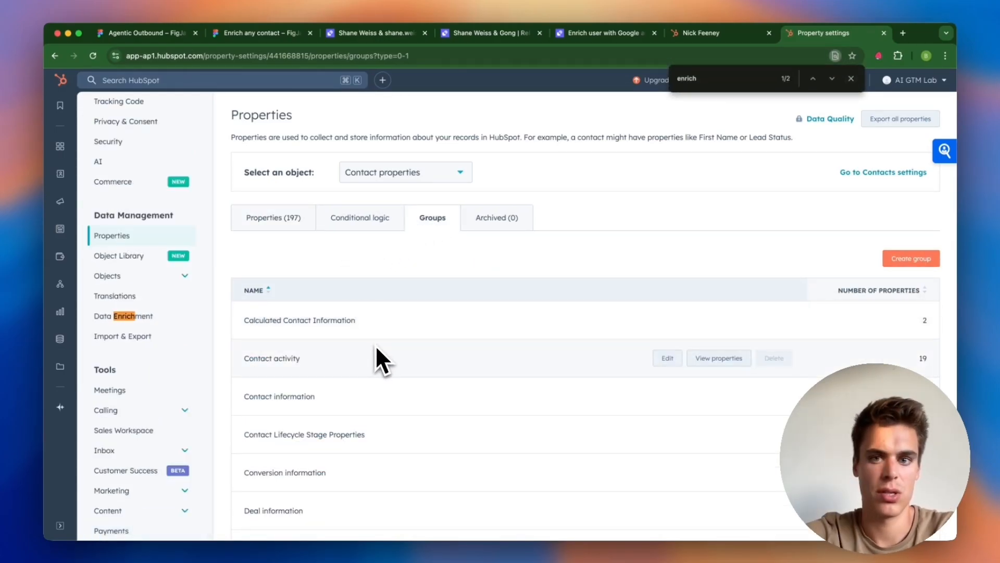
pyautogui.press('Return')
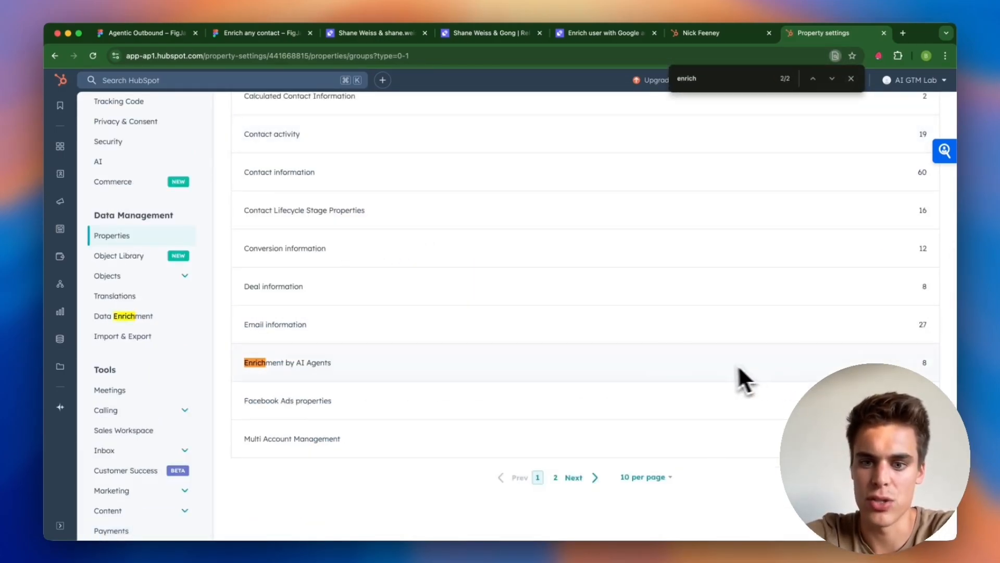
pyautogui.click(711, 365)
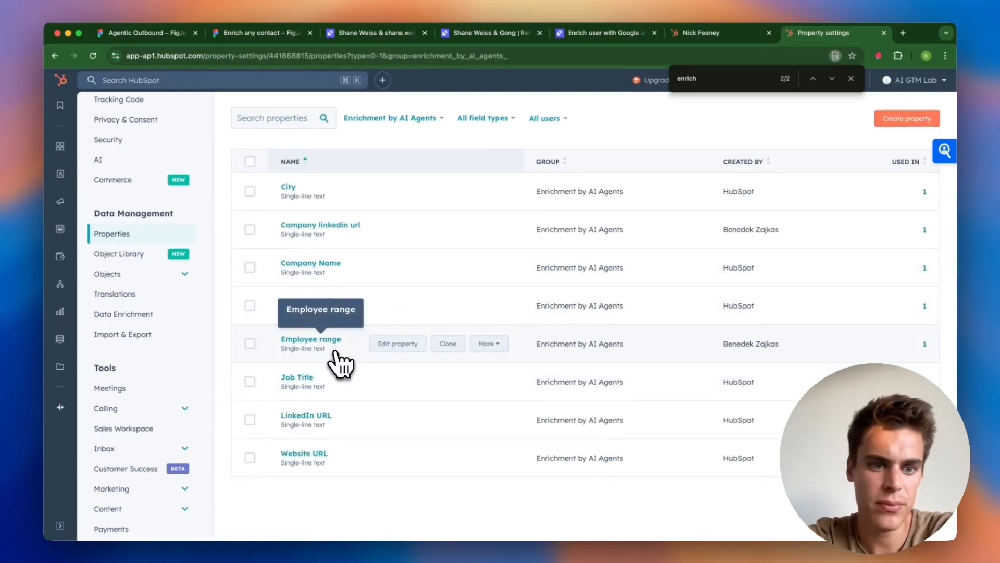
# Open the LinkedIn URL property's details and match its internal name to the hs_linkedin_url key in the tool's HubSpot step.
pyautogui.click(304, 418)
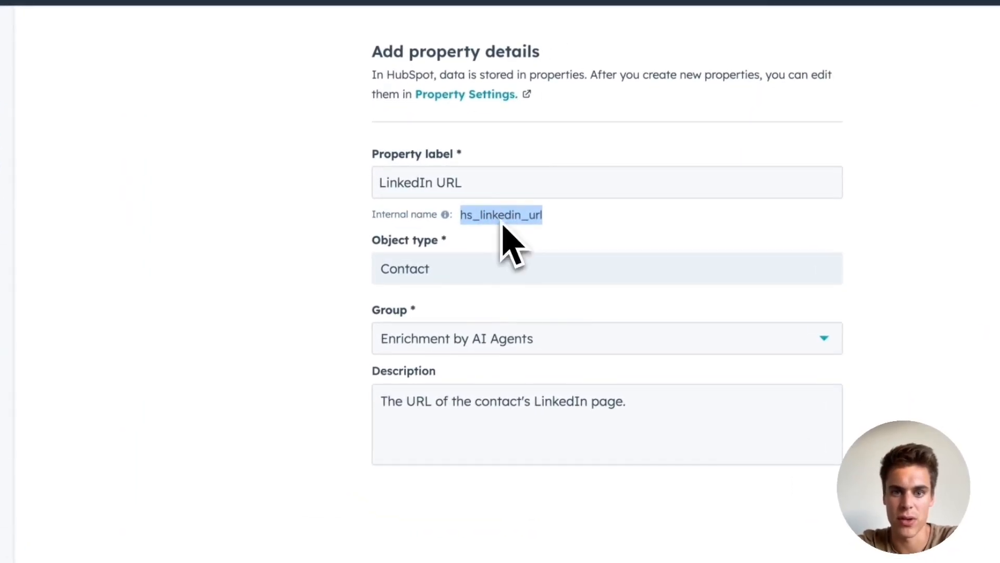
pyautogui.click(620, 237)
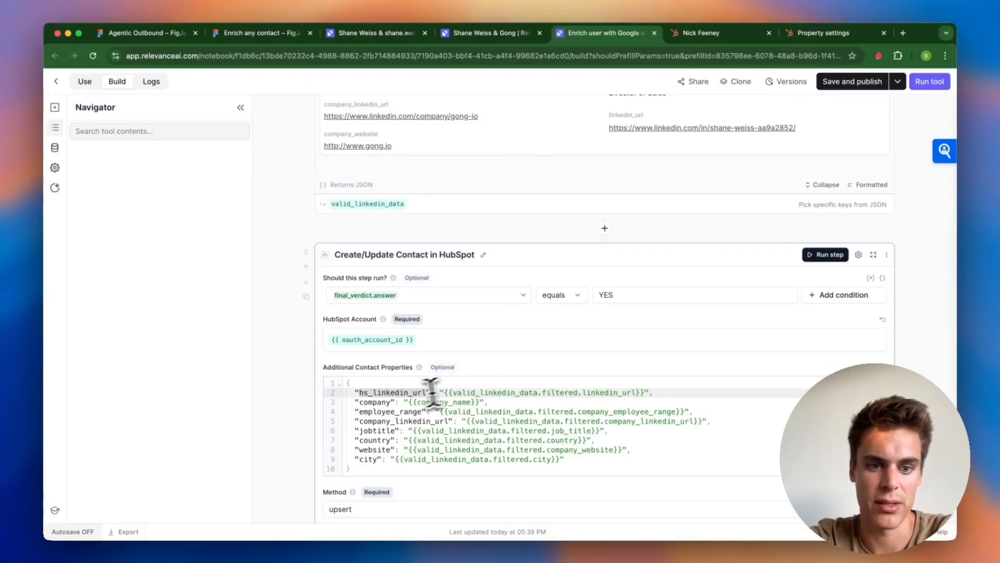
pyautogui.doubleClick(402, 392)
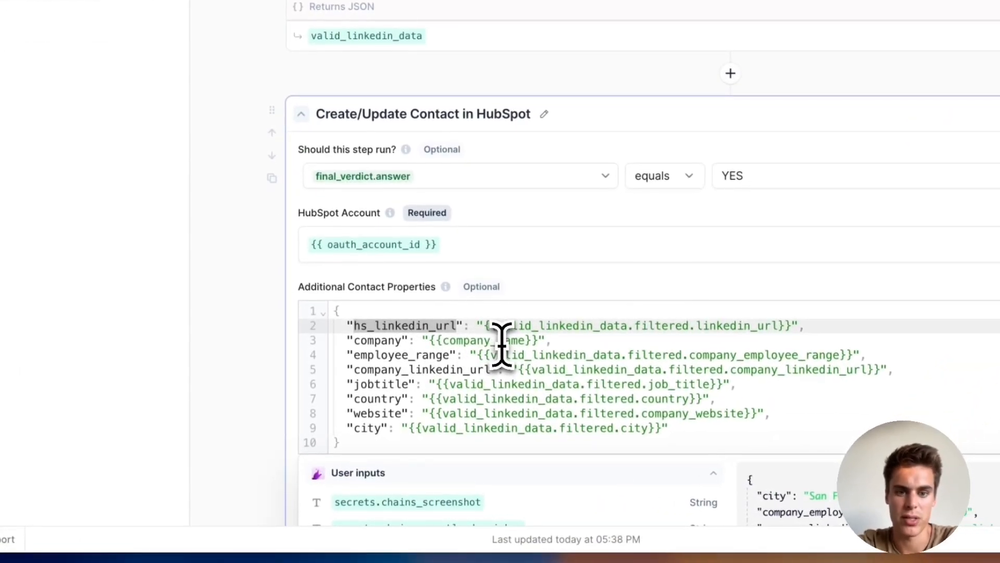
# Highlight linkedin_url in the filtered output, then hs_linkedin_url and the remaining keys from company to city in Additional Contact Properties.
pyautogui.scroll(2, 502, 342)
pyautogui.doubleClick(614, 194)
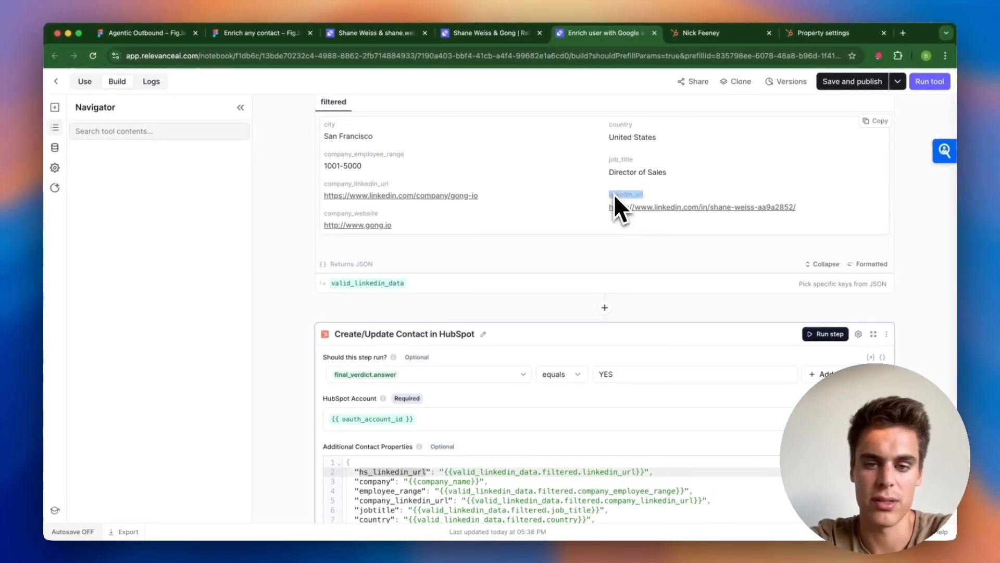
pyautogui.scroll(-2, 555, 296)
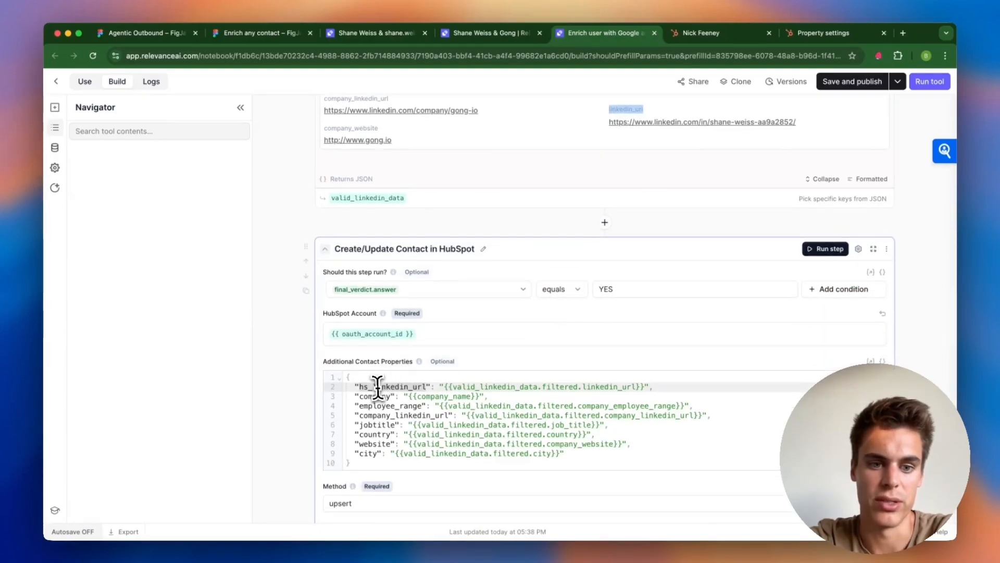
pyautogui.doubleClick(379, 386)
pyautogui.moveTo(364, 397); pyautogui.dragTo(589, 451)
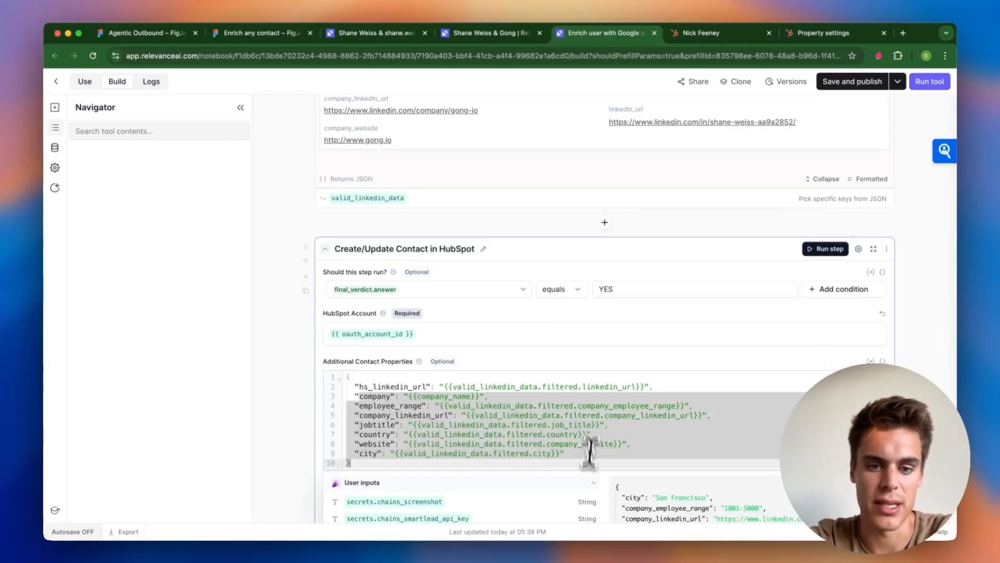
pyautogui.doubleClick(368, 396)
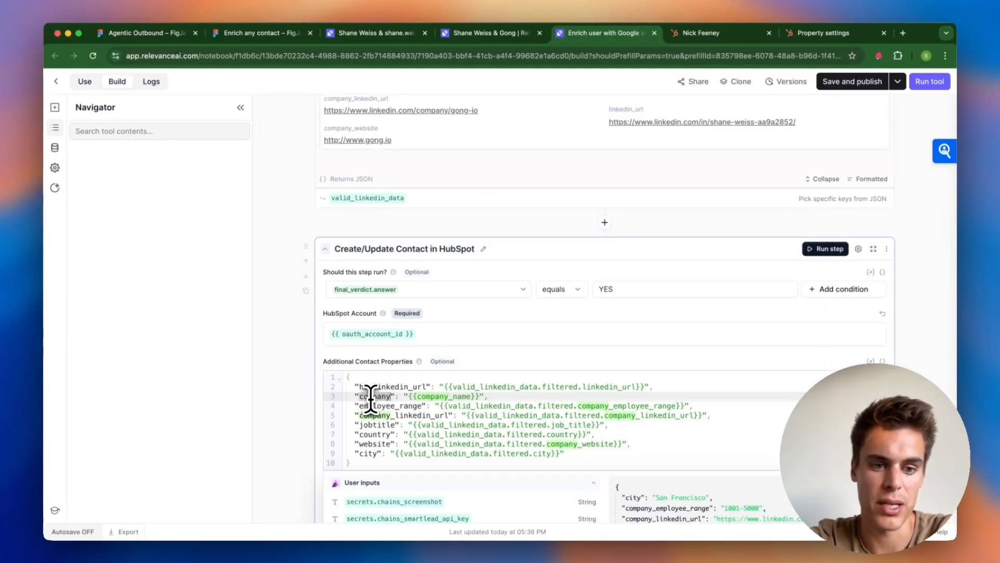
# Return to the HubSpot property settings, open the Company Name property and highlight its internal name.
pyautogui.click(812, 35)
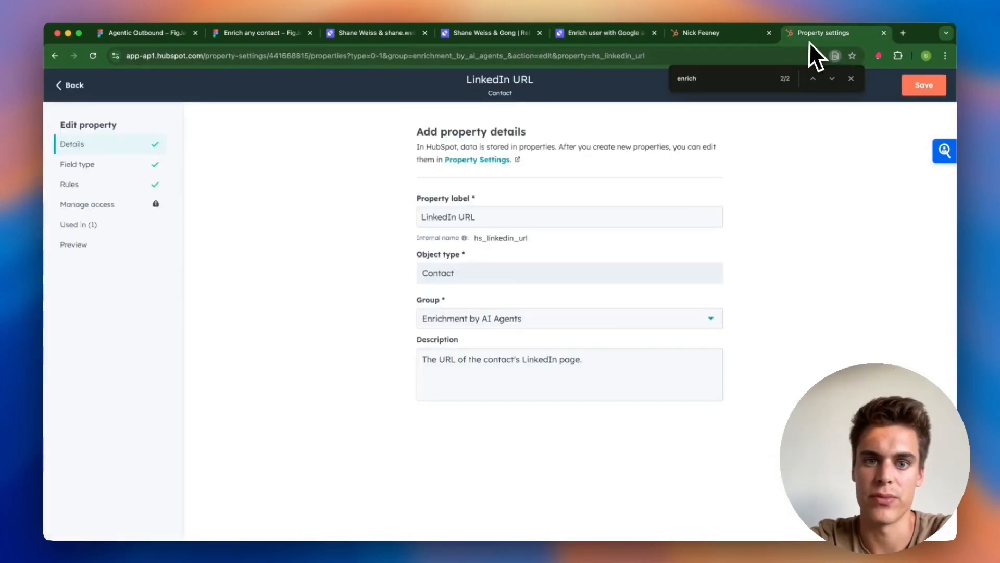
pyautogui.click(74, 86)
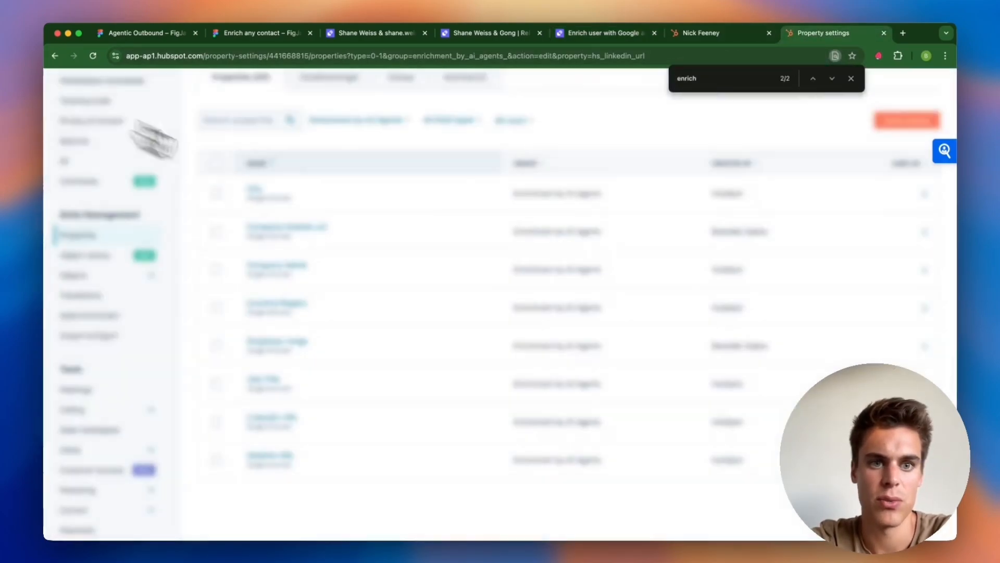
pyautogui.click(323, 288)
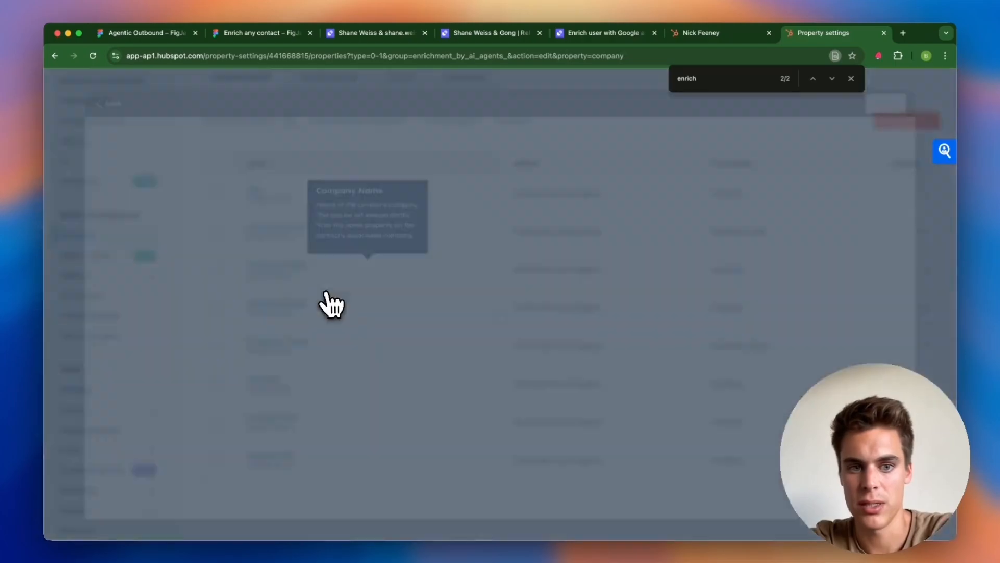
pyautogui.doubleClick(490, 275)
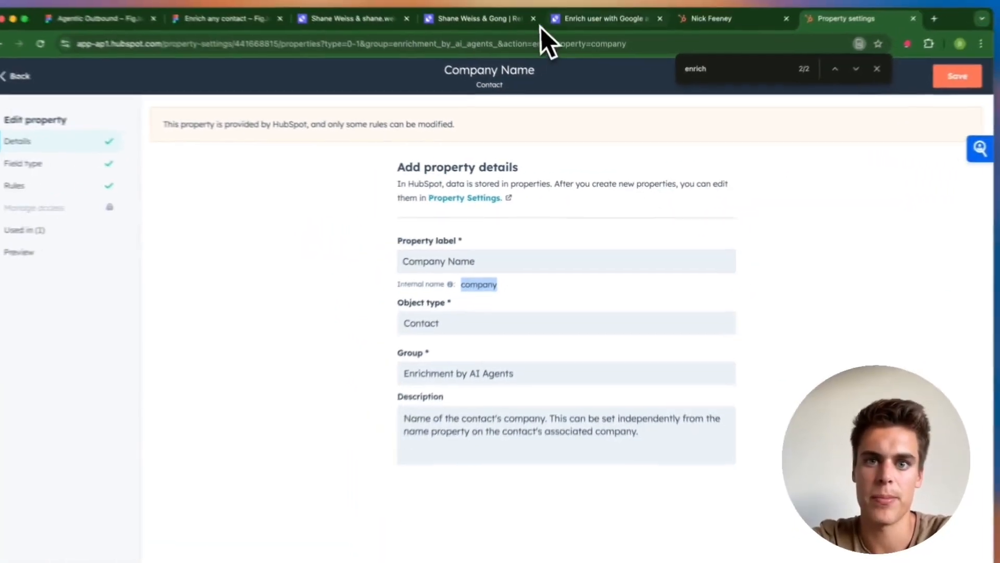
# Switch back to the enrichment tool and trace the company_name variable to the Company name dynamic input.
pyautogui.click(599, 34)
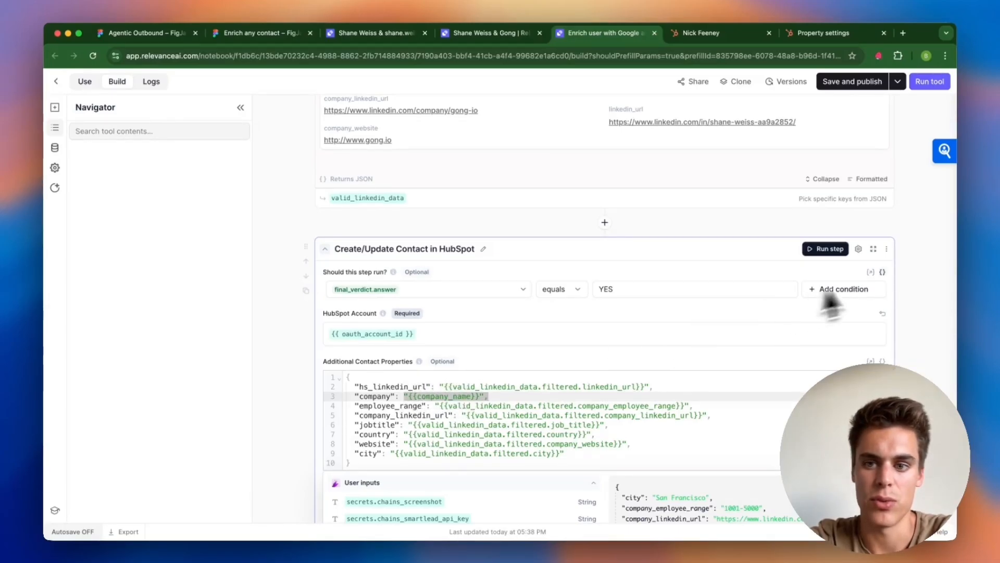
pyautogui.scroll(10, 701, 261)
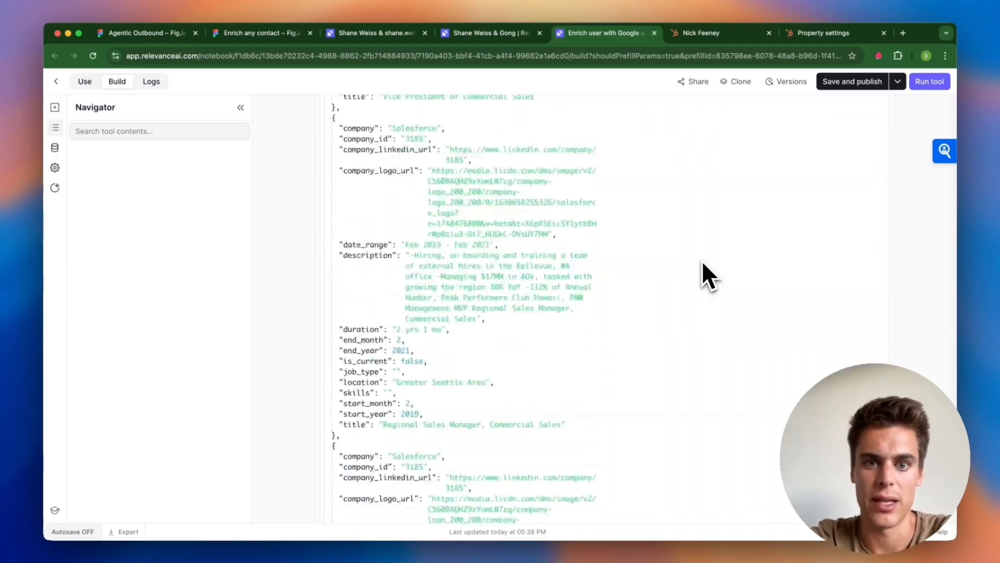
pyautogui.scroll(15, 702, 260)
pyautogui.scroll(-5, 552, 314)
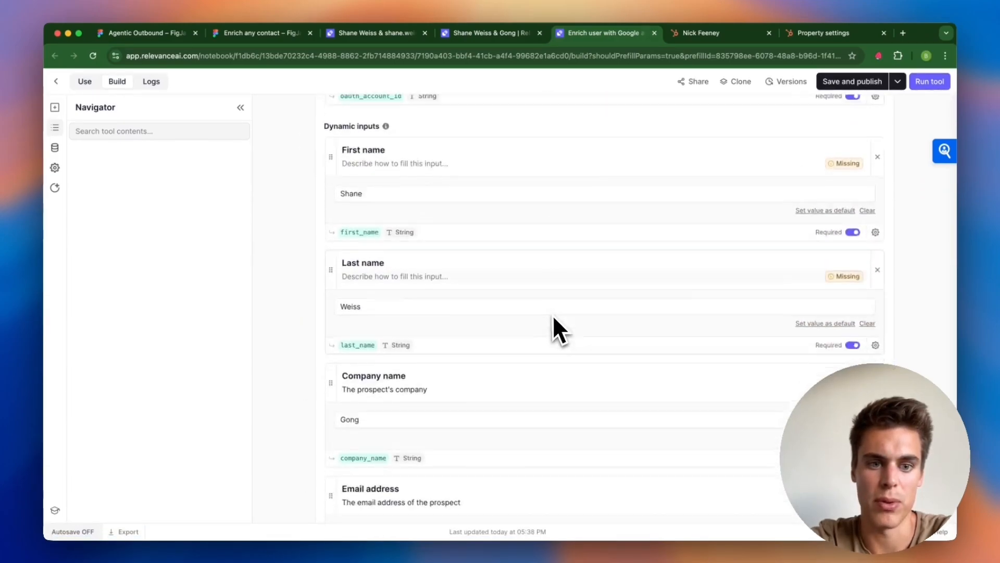
pyautogui.scroll(-5, 552, 315)
pyautogui.scroll(2, 417, 229)
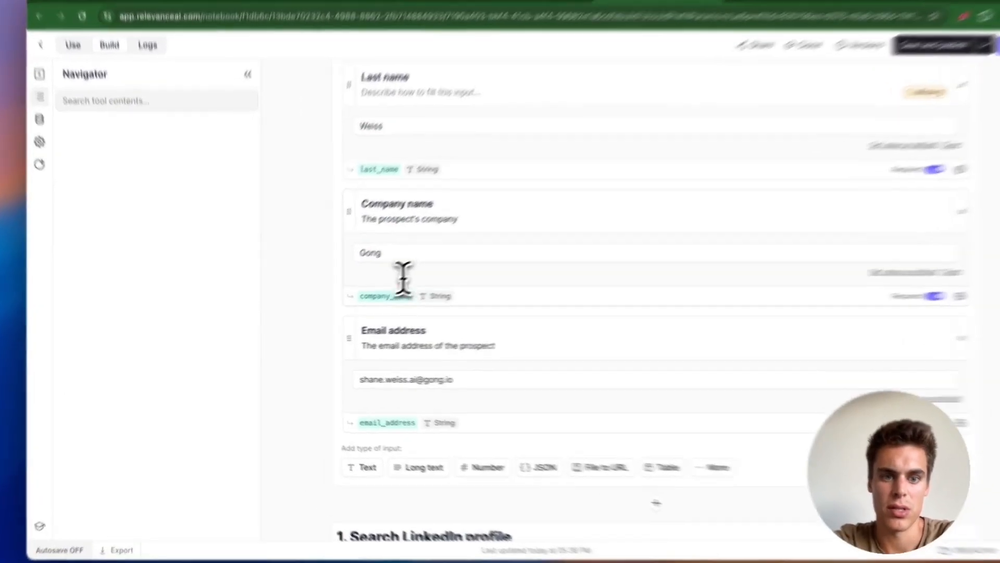
pyautogui.doubleClick(365, 304)
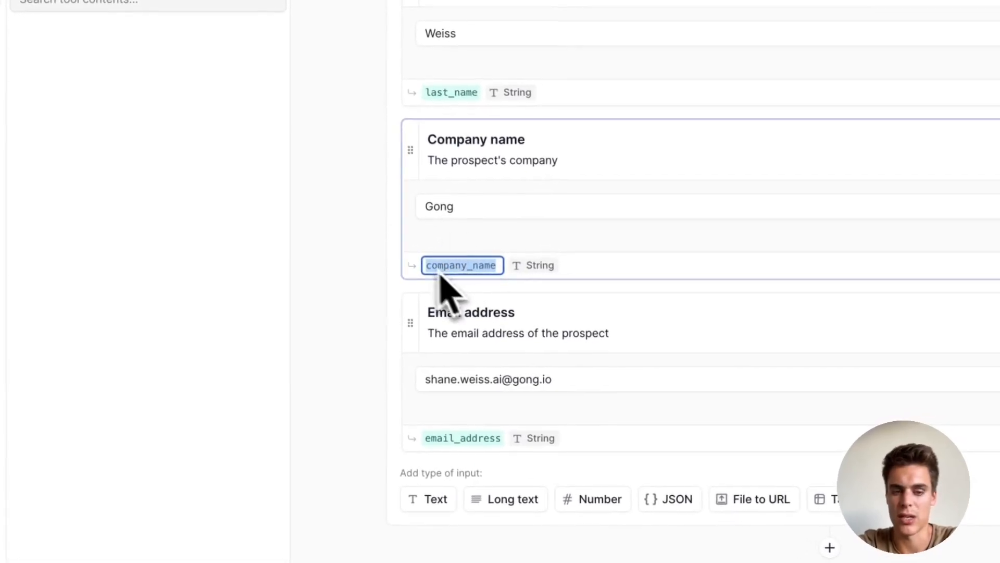
pyautogui.click(362, 267)
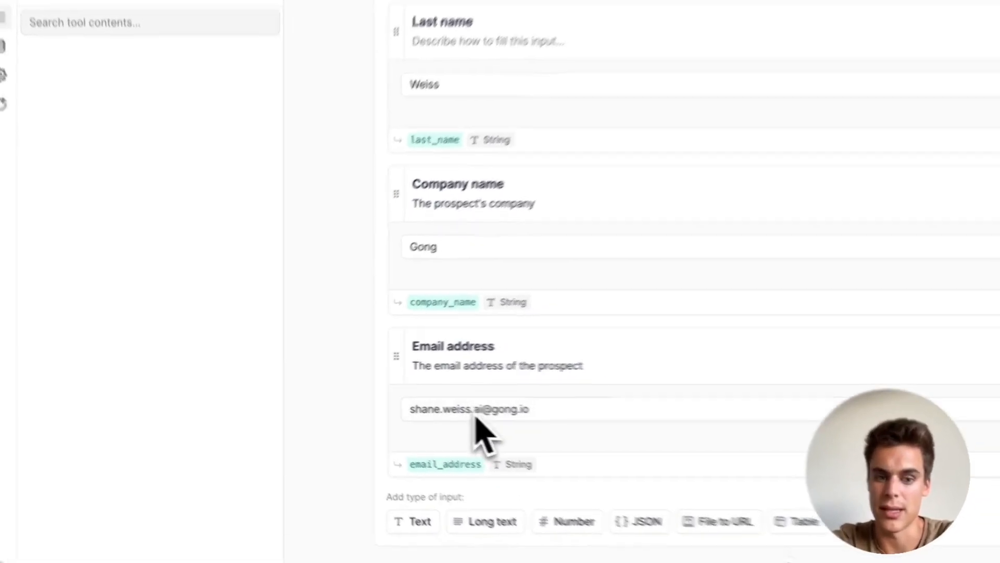
# Review the name, email and website fields and the run condition of the Create/Update Contact in HubSpot step.
pyautogui.scroll(-10, 625, 417)
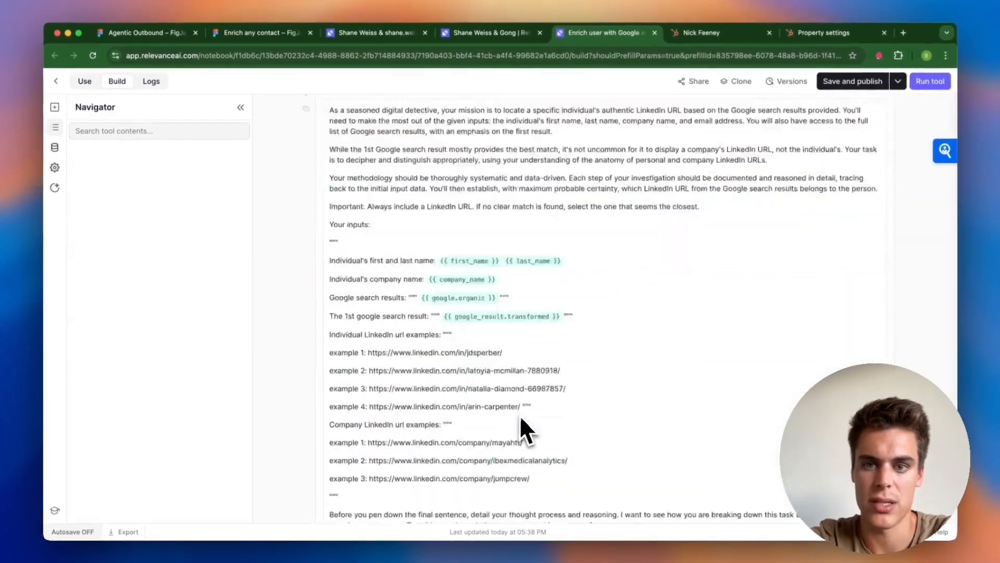
pyautogui.scroll(-10, 520, 415)
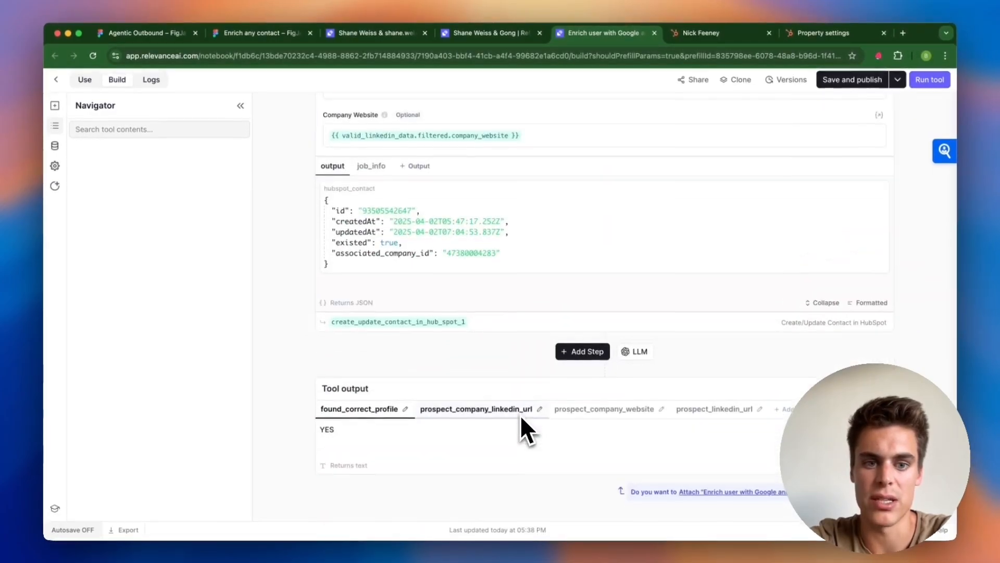
pyautogui.scroll(10, 520, 415)
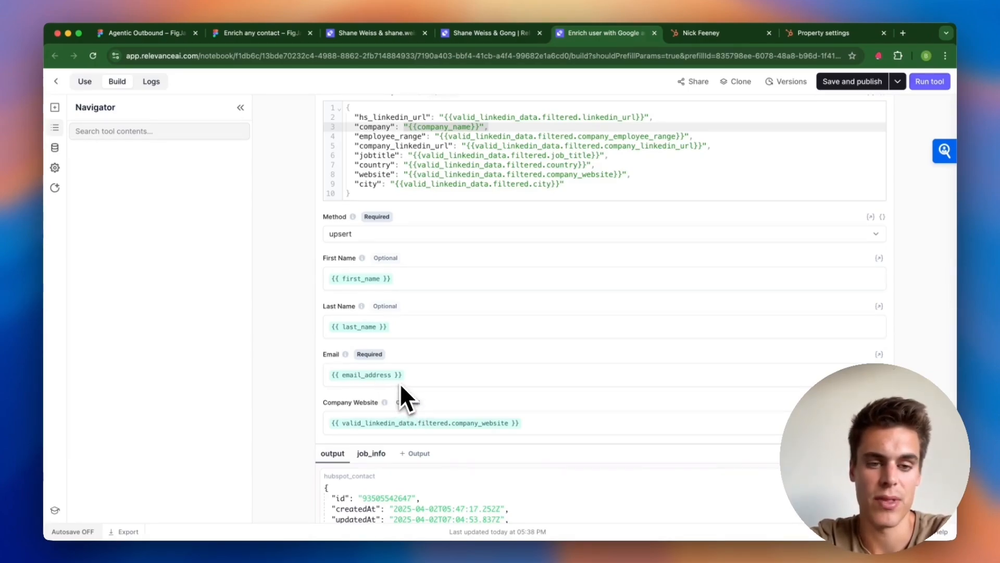
pyautogui.scroll(6, 400, 383)
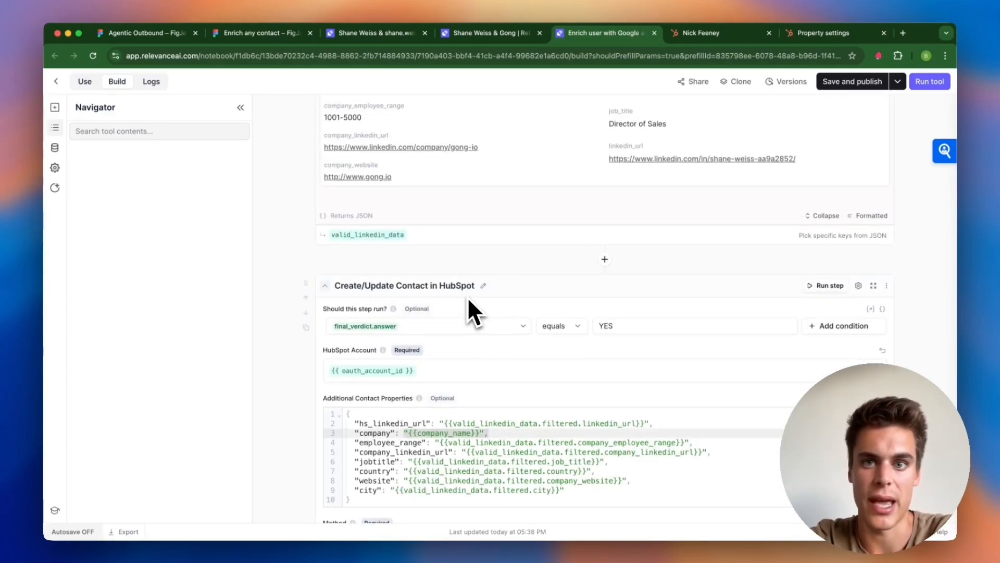
pyautogui.scroll(-1, 533, 234)
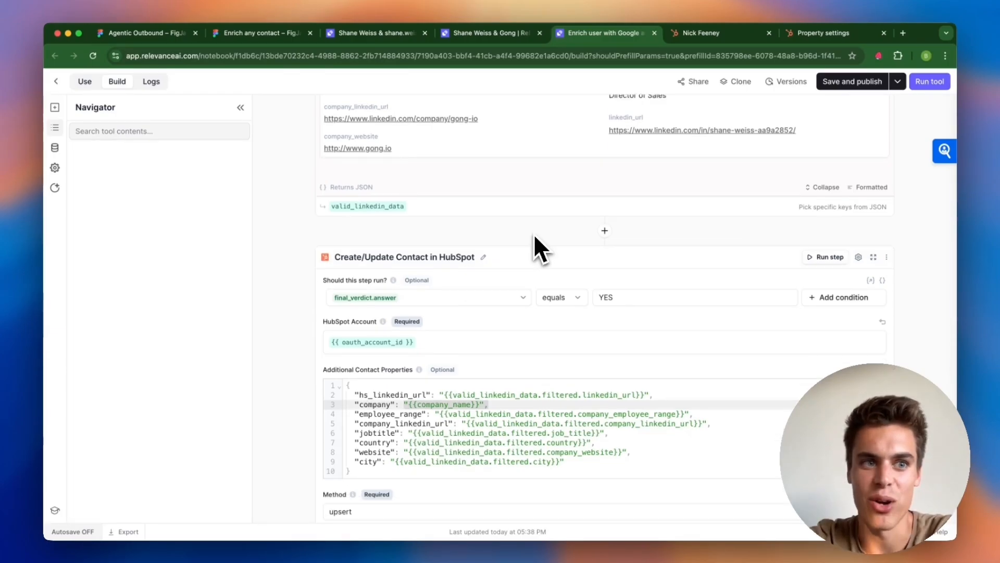